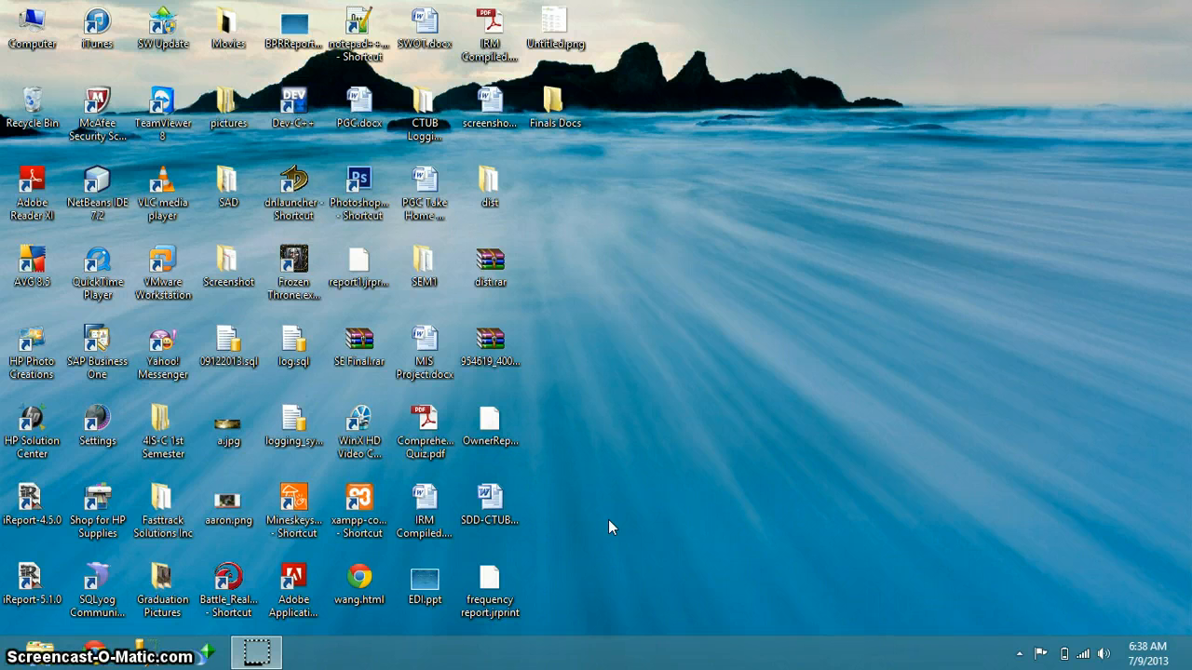
# Launch SAP Business One from its desktop icon to bring up the login dialog
pyautogui.click(106, 342)
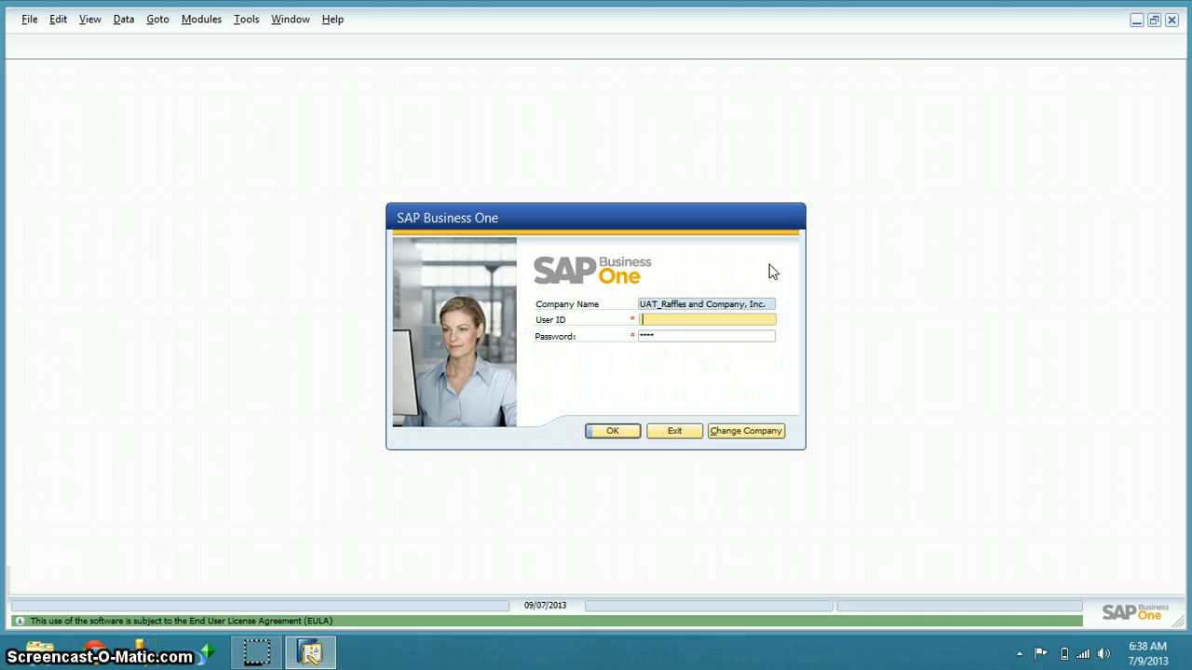
# Open the Choose Company list of companies on the SAMSUNG server
pyautogui.click(745, 426)
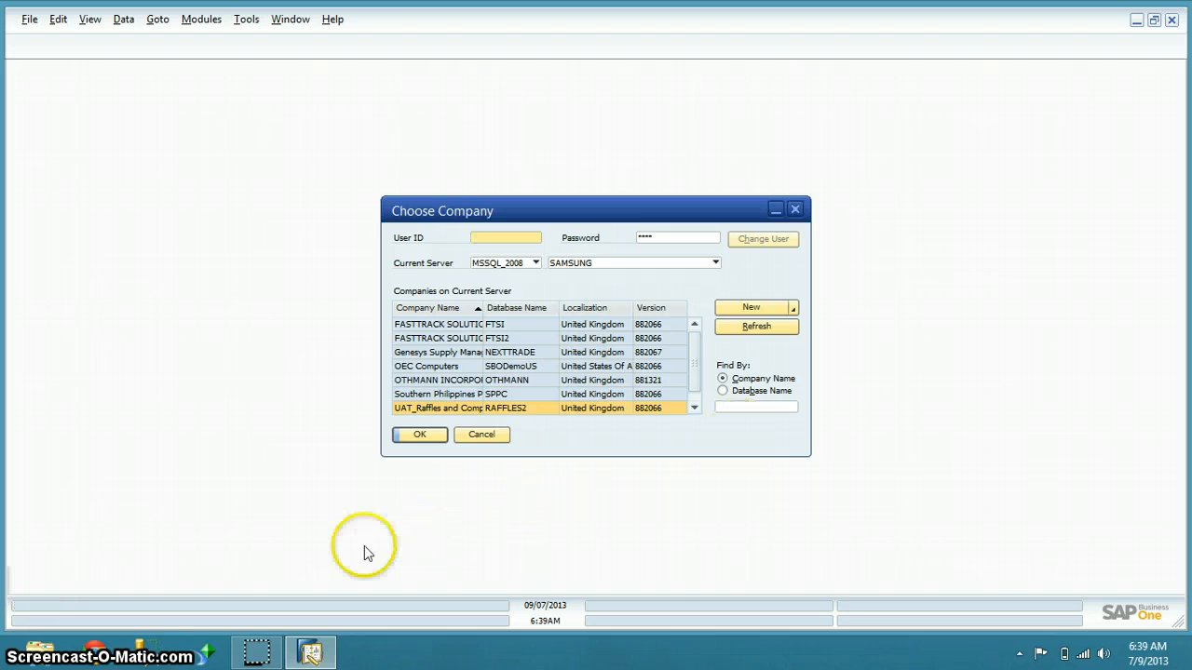
# Launch SQL Server Management Studio from the taskbar
pyautogui.click(155, 649)
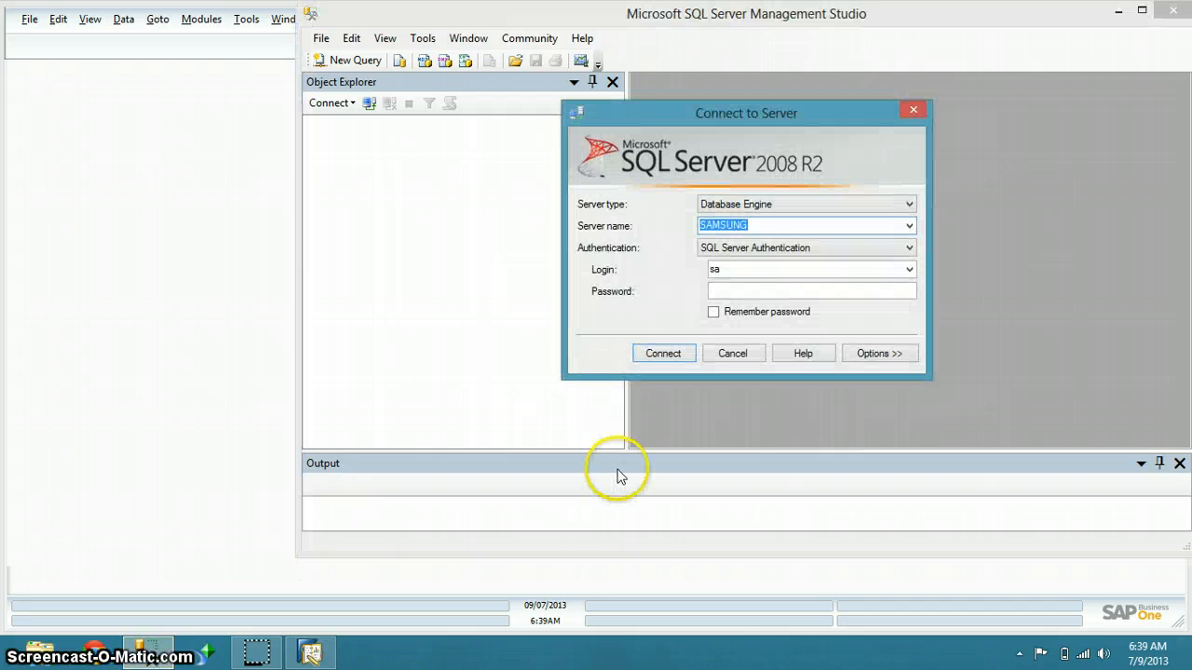
# Connect Management Studio to SAMSUNG with the SQL login password, maximize it, and return to SAP
pyautogui.click(745, 289)
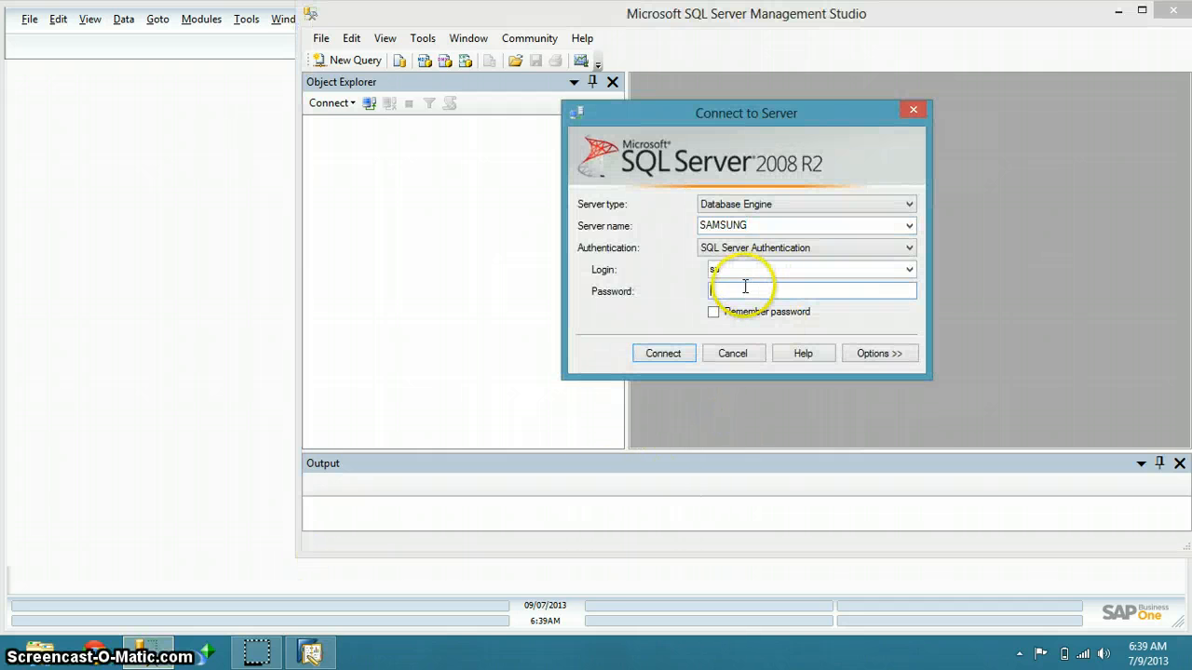
pyautogui.write('****')
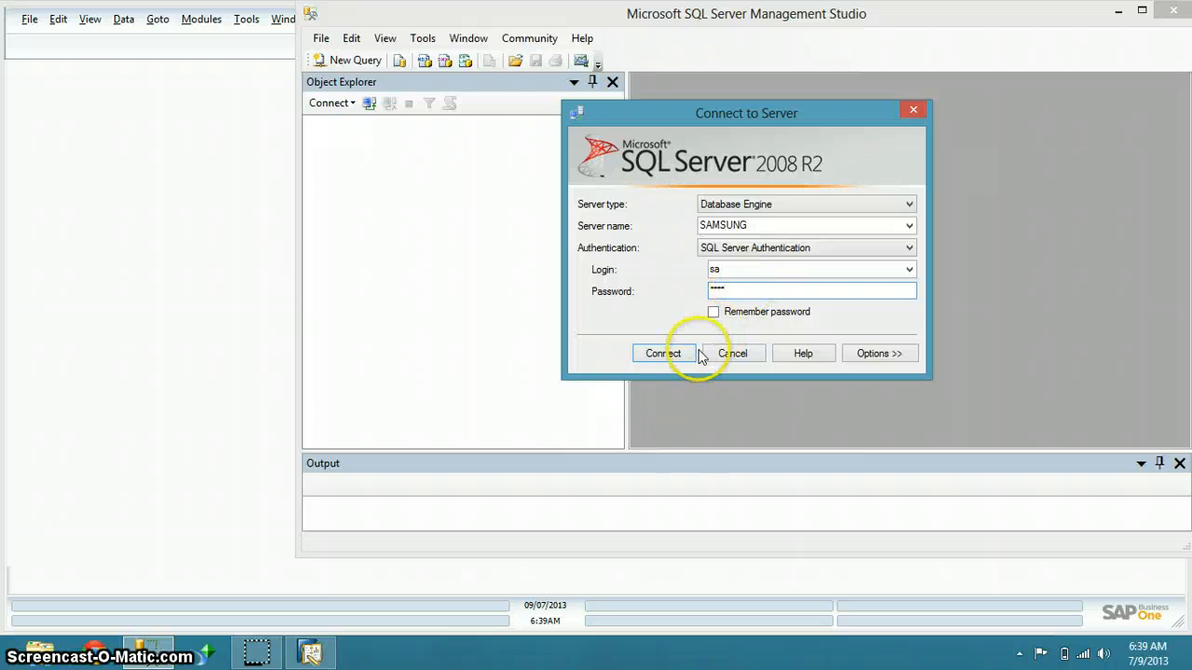
pyautogui.click(685, 354)
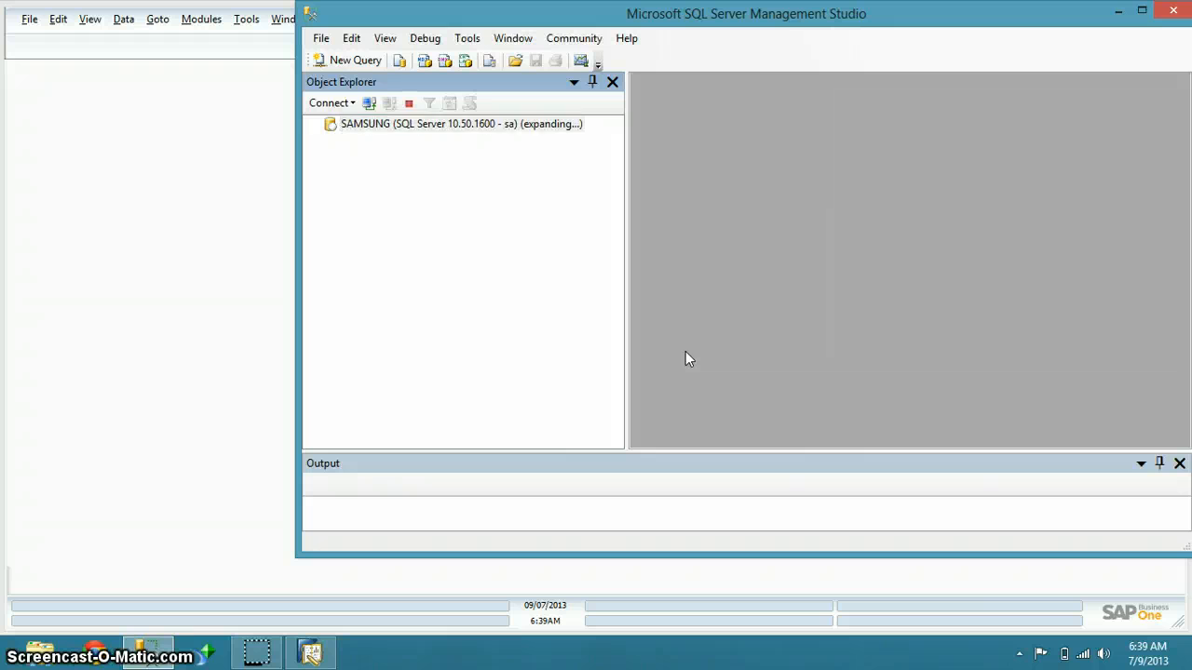
pyautogui.click(1142, 11)
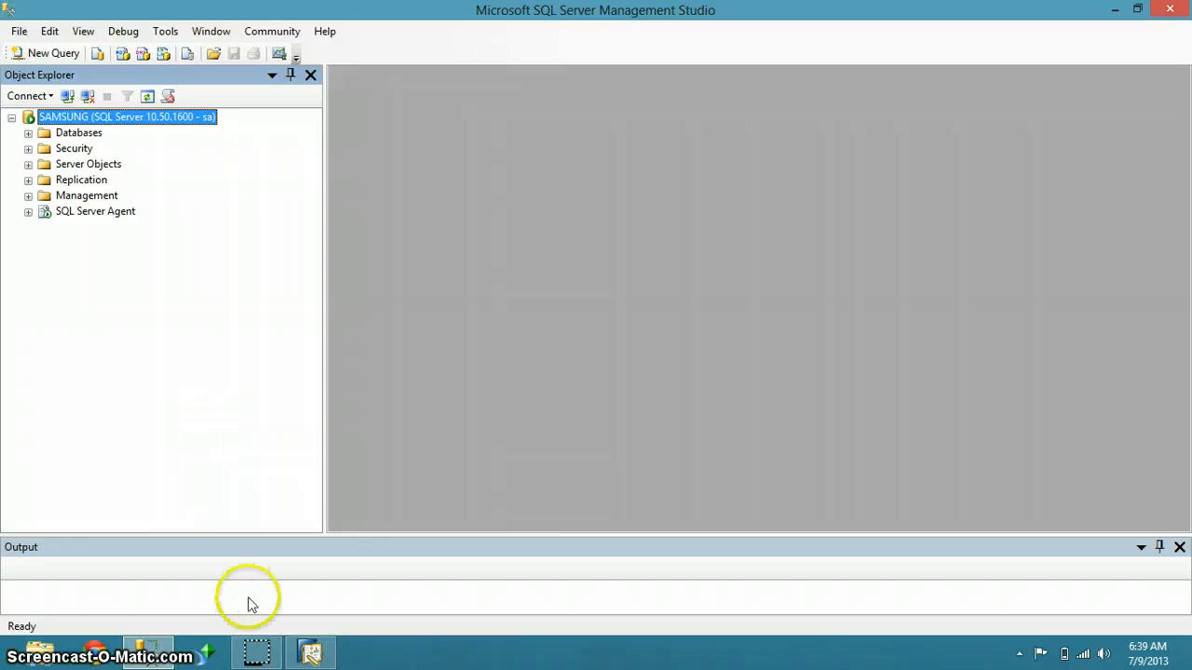
pyautogui.click(311, 651)
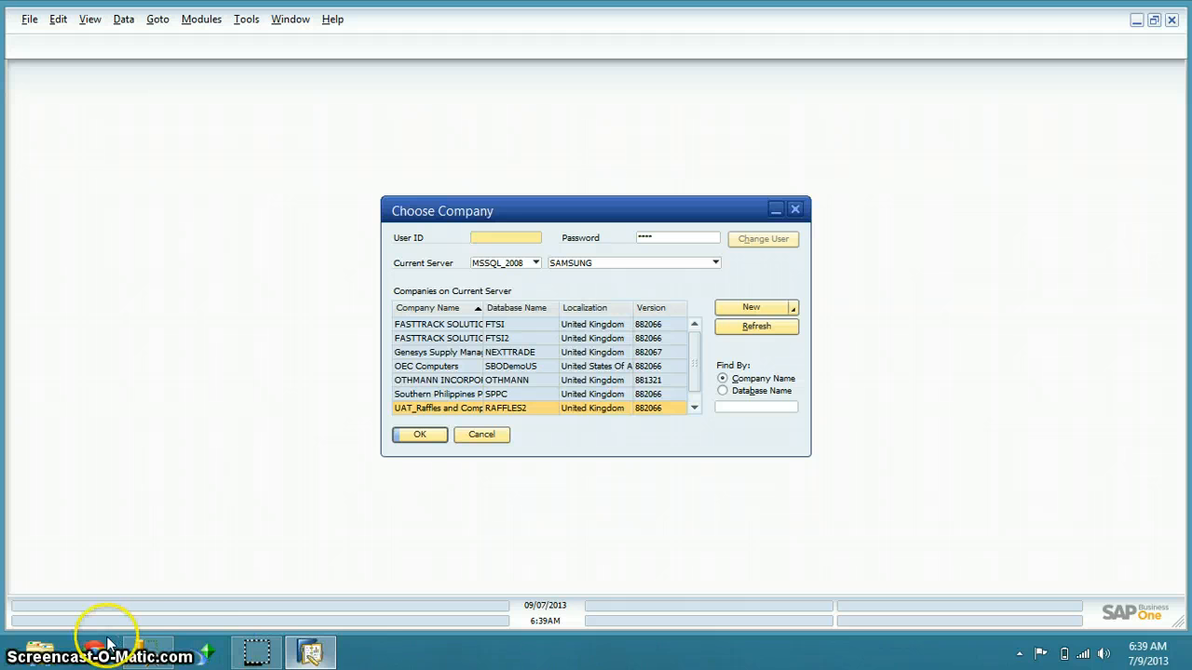
# Expand Databases and the RAFFLES2 database in Object Explorer, then return to SAP's Choose Company
pyautogui.click(145, 649)
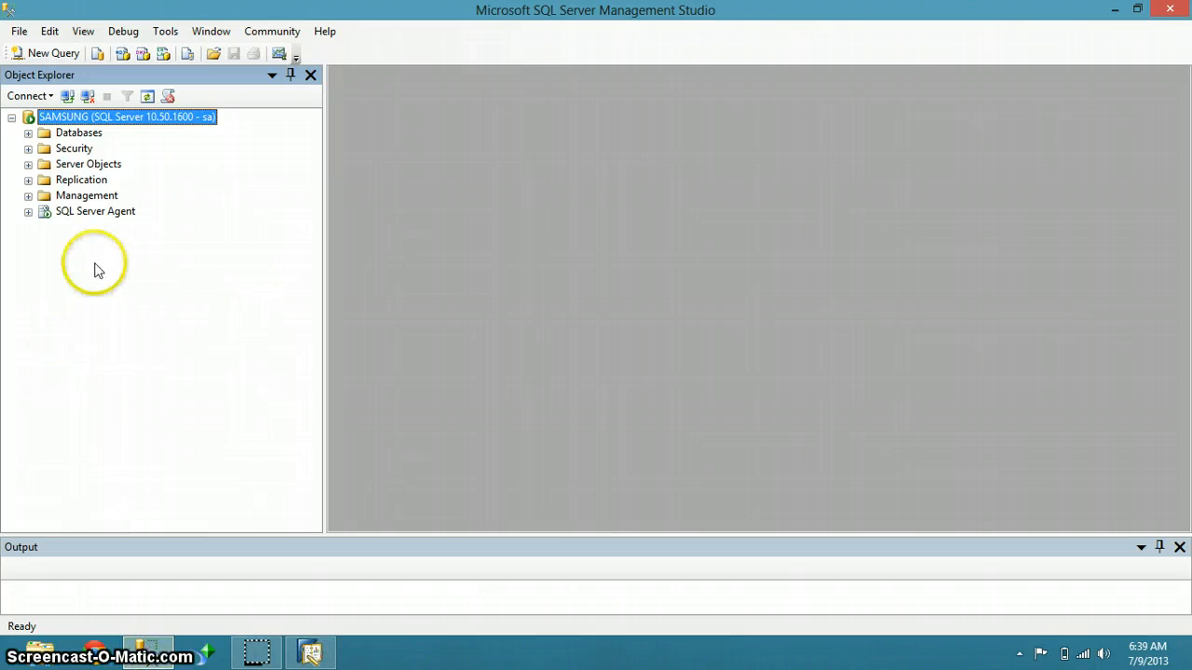
pyautogui.click(28, 134)
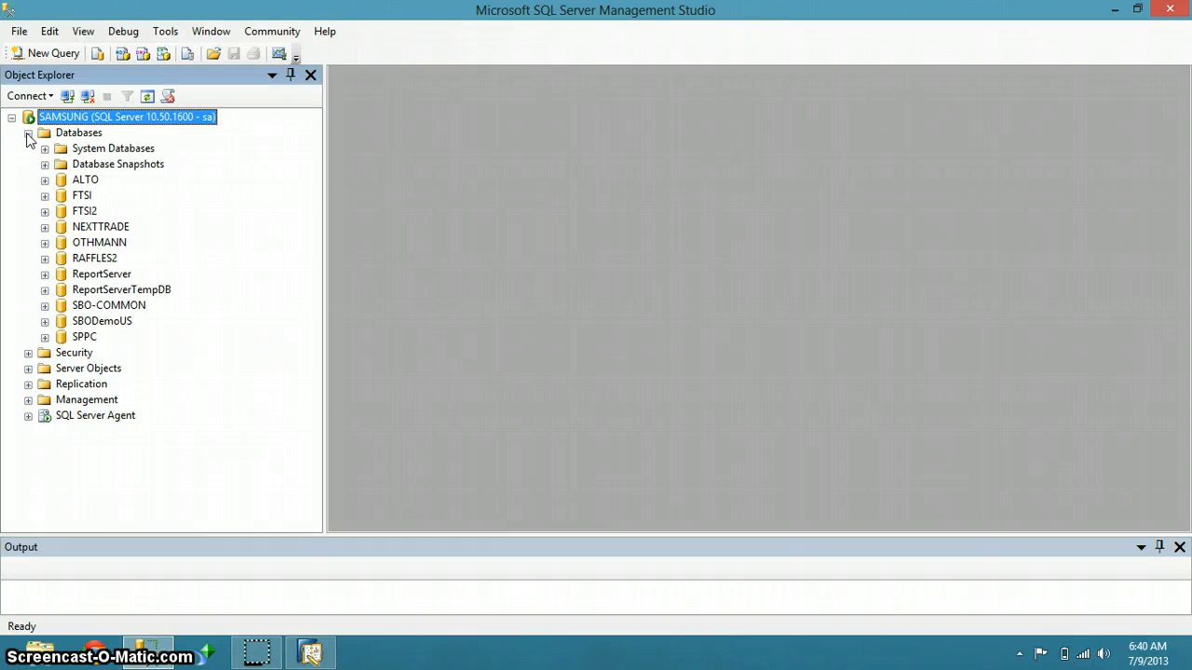
pyautogui.click(45, 259)
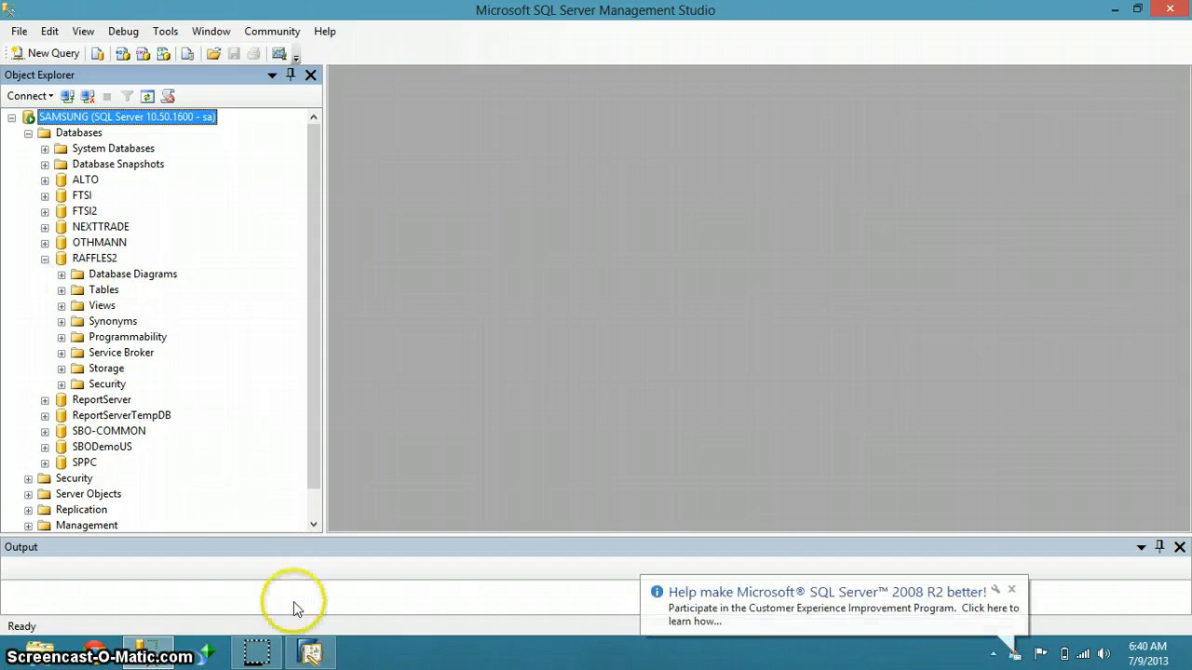
pyautogui.click(310, 652)
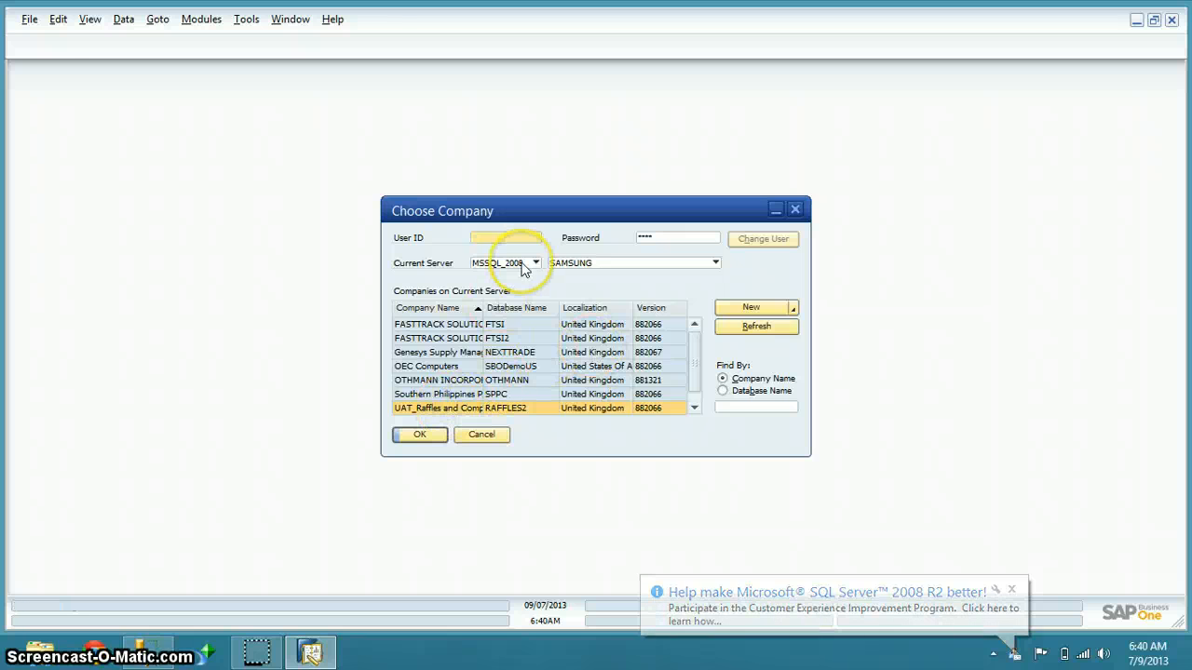
# Log in to the Raffles company as user manager with the account password
pyautogui.write('manager')
pyautogui.press('Tab')
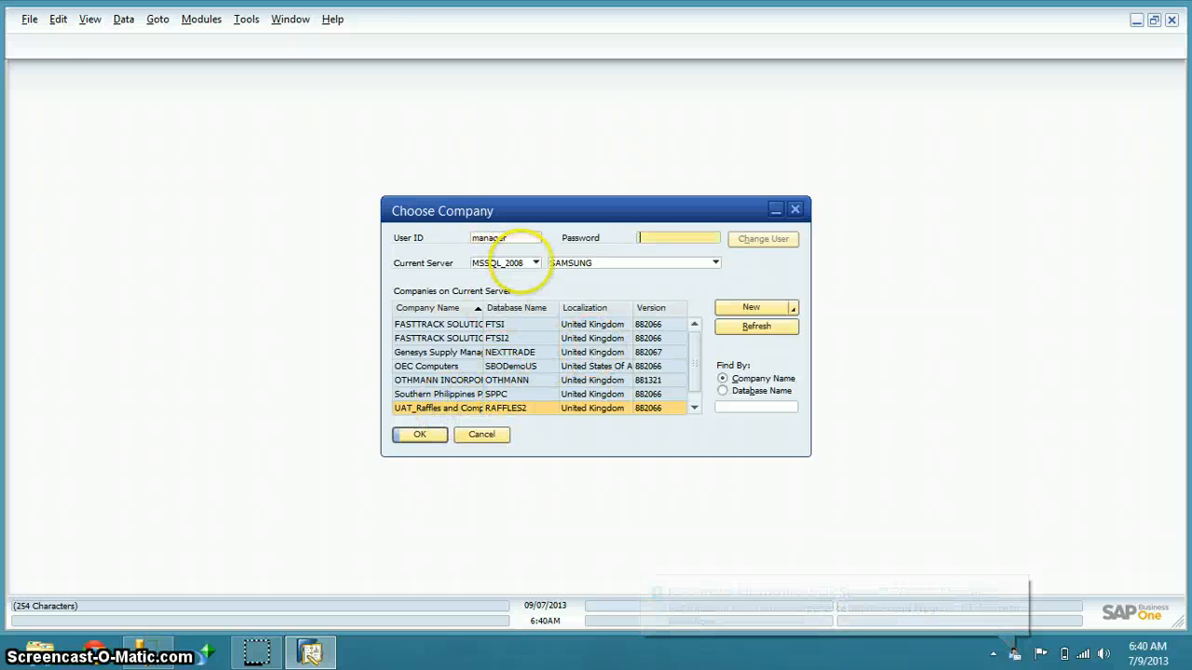
pyautogui.write('1234')
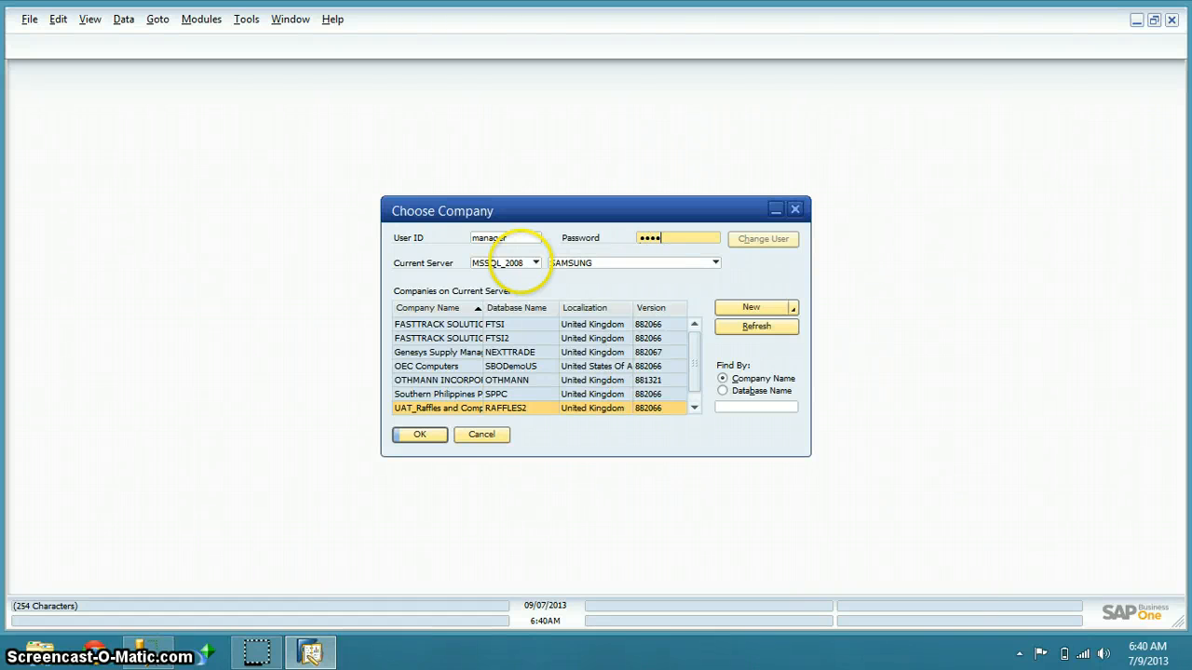
pyautogui.click(421, 435)
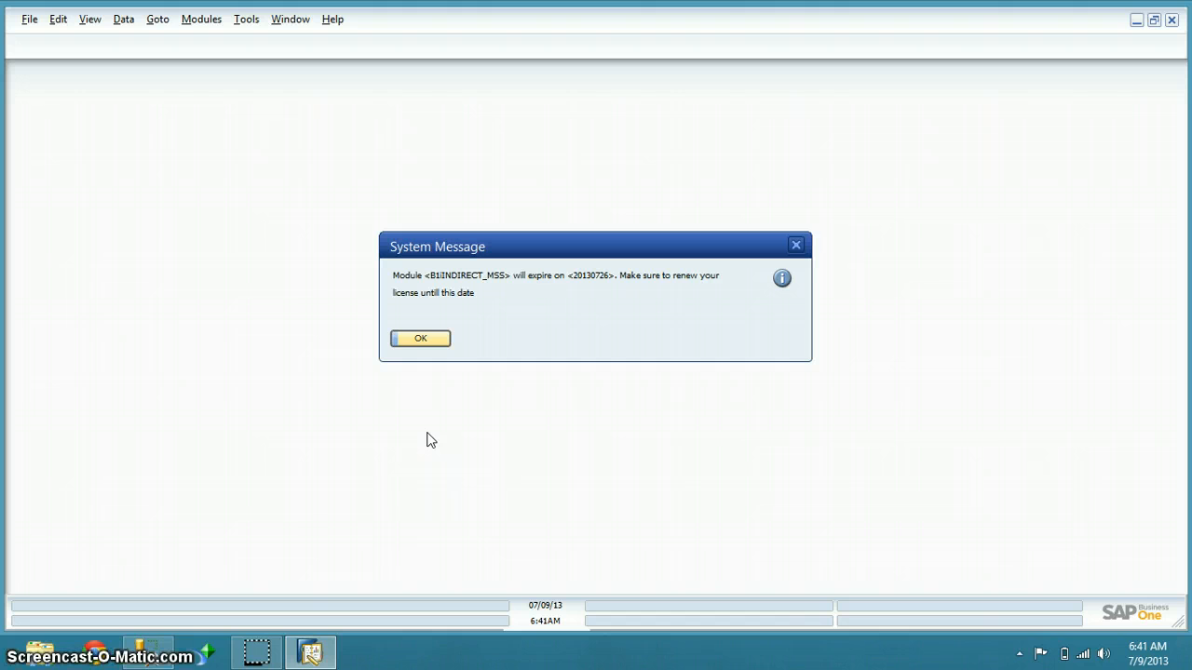
# Dismiss all eight module licence expiry messages so the Main Menu loads
pyautogui.click(420, 338)
pyautogui.click(420, 339)
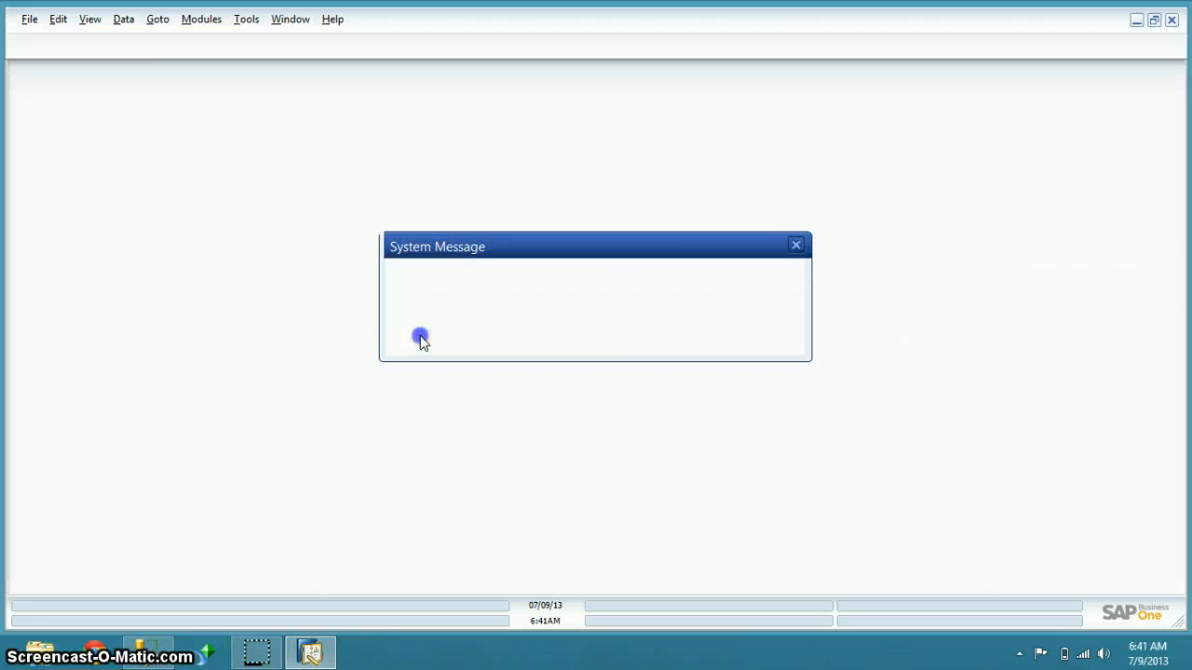
pyautogui.click(420, 338)
pyautogui.click(420, 338)
pyautogui.click(420, 338)
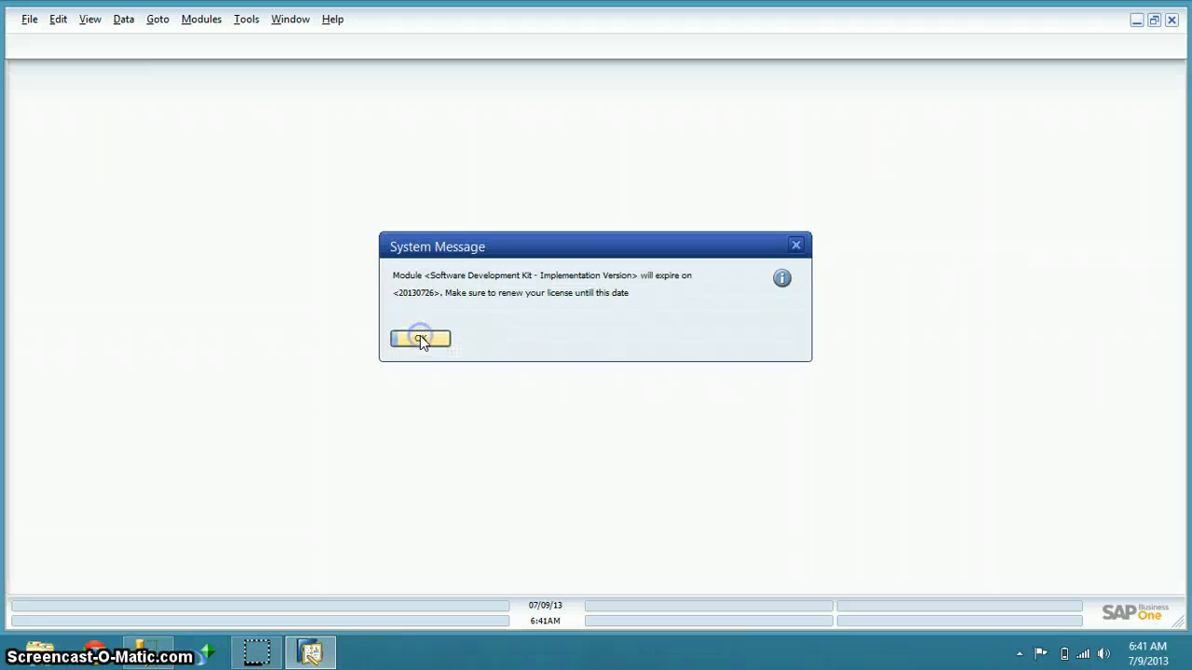
pyautogui.click(420, 338)
pyautogui.click(420, 338)
pyautogui.click(420, 338)
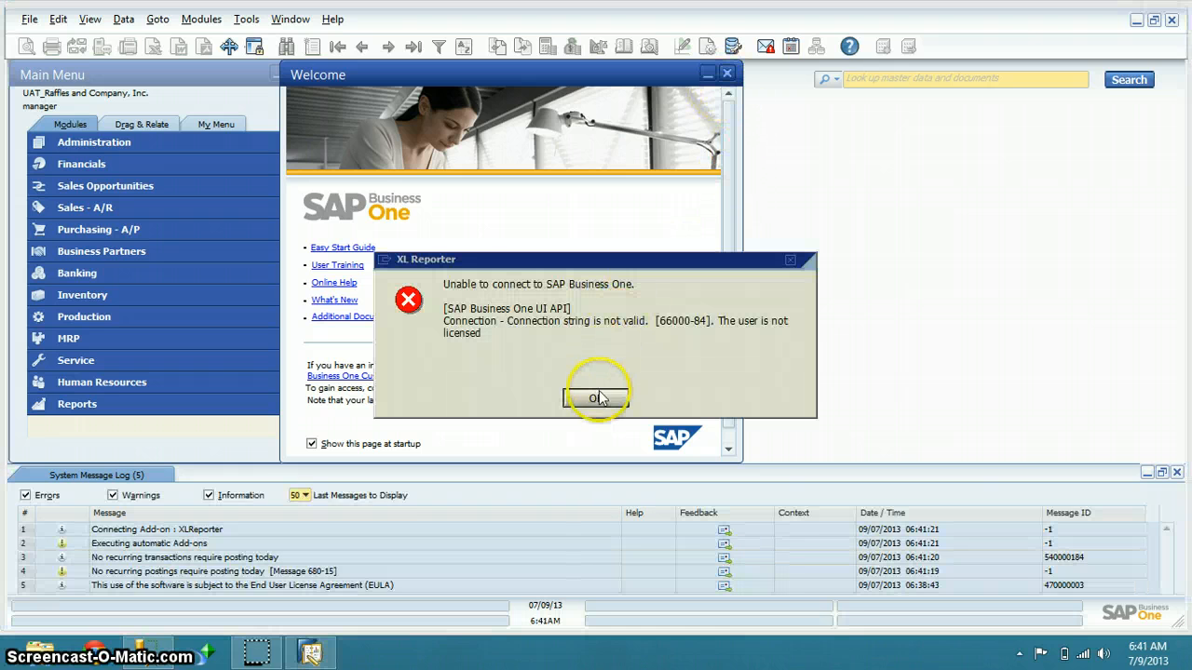
# Acknowledge the XL Reporter connection error, close the Welcome page, and browse the Main Menu modules
pyautogui.click(596, 397)
pyautogui.click(727, 74)
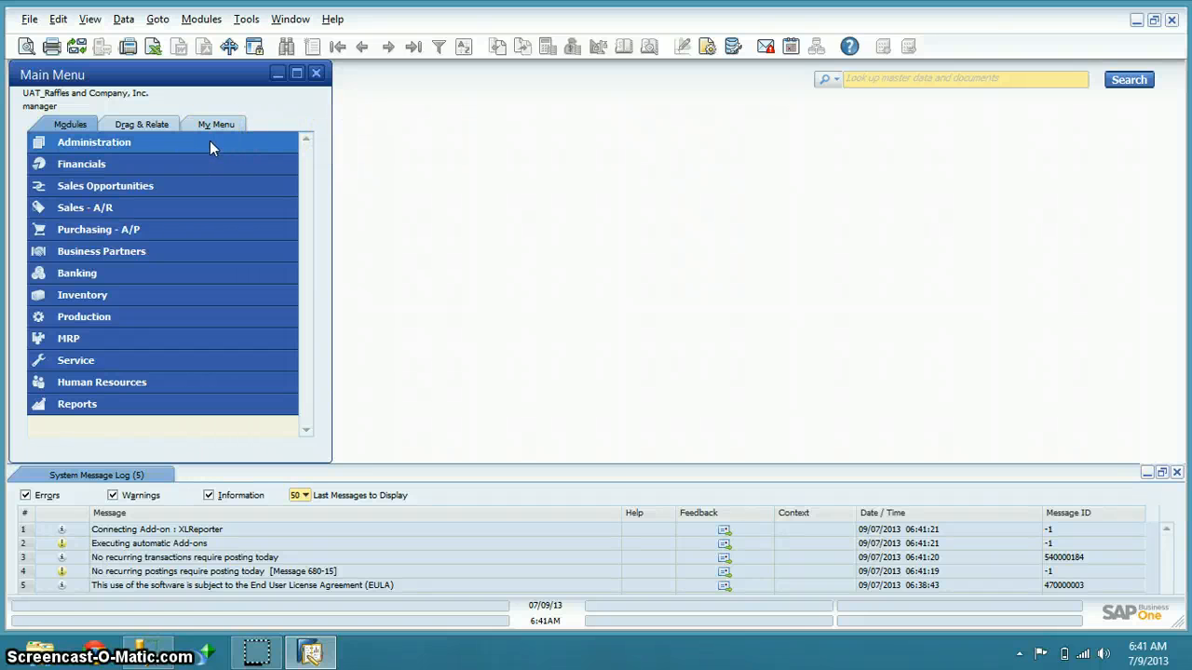
pyautogui.click(147, 166)
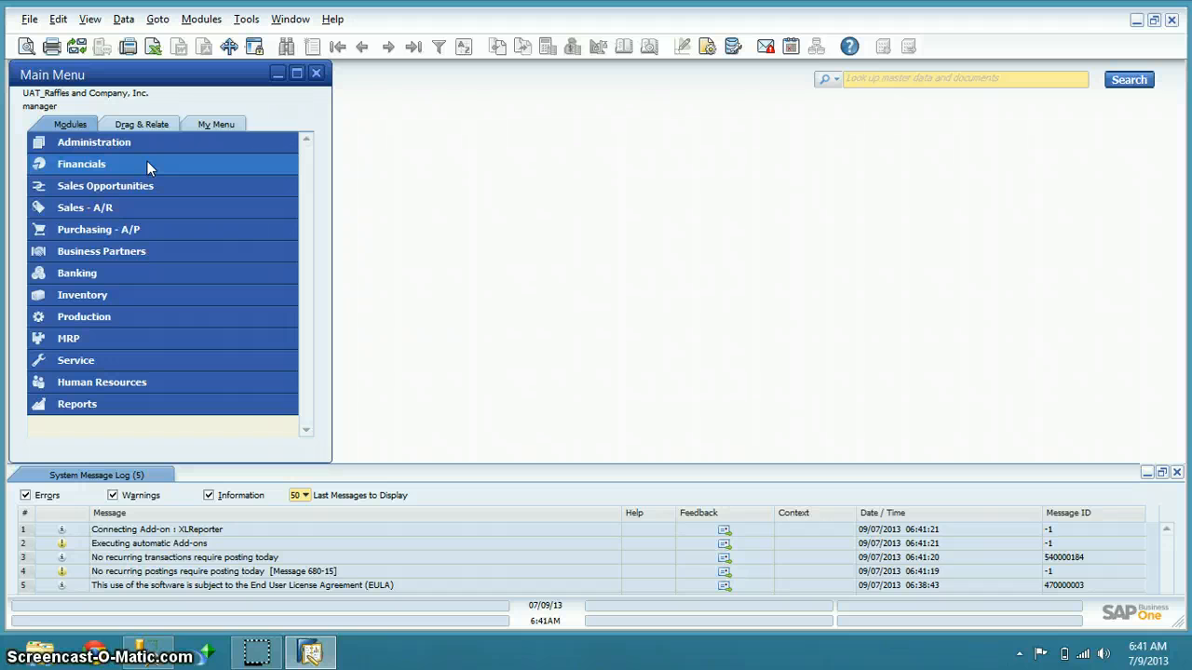
pyautogui.click(135, 183)
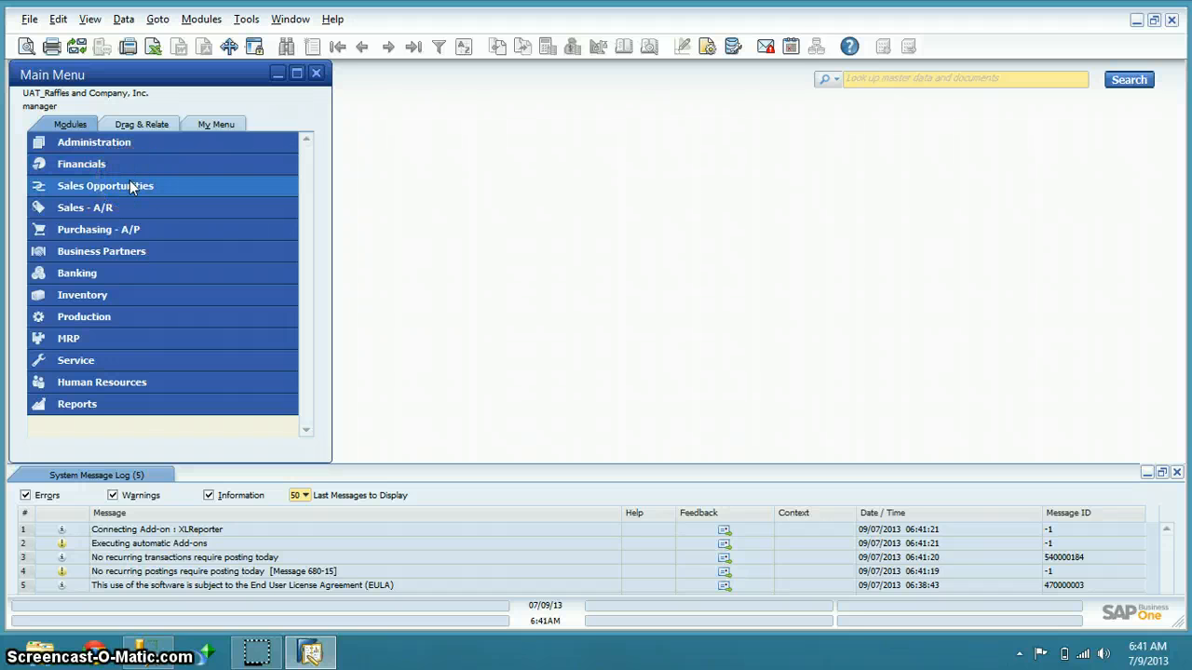
pyautogui.click(118, 206)
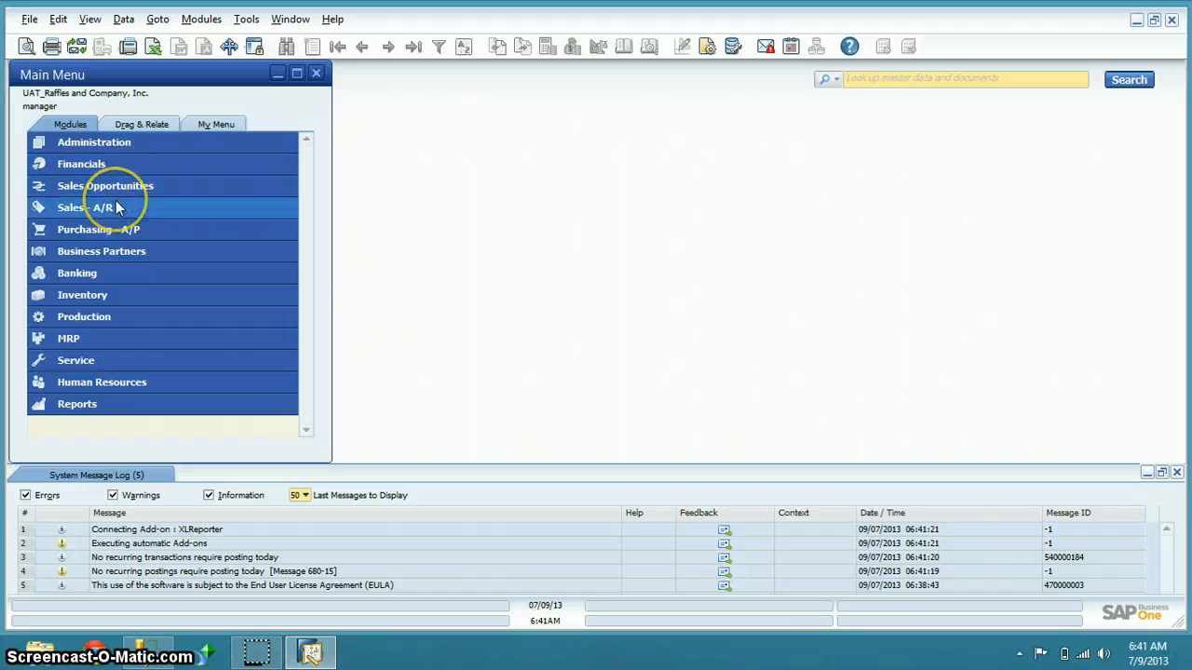
pyautogui.click(118, 229)
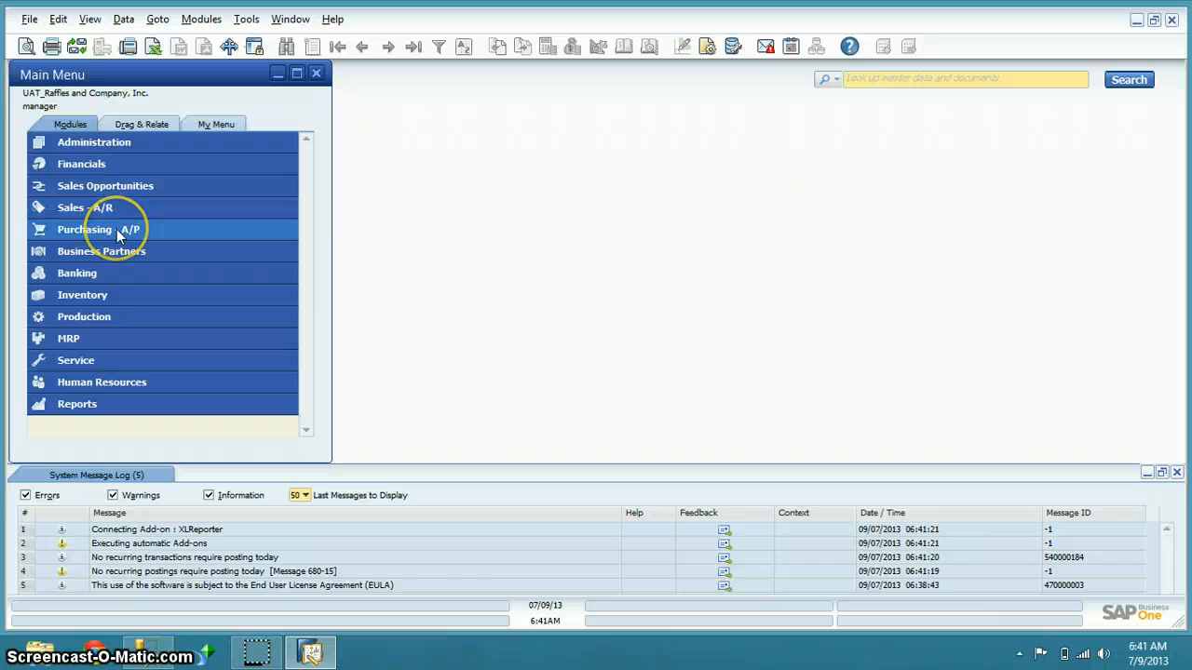
pyautogui.click(118, 254)
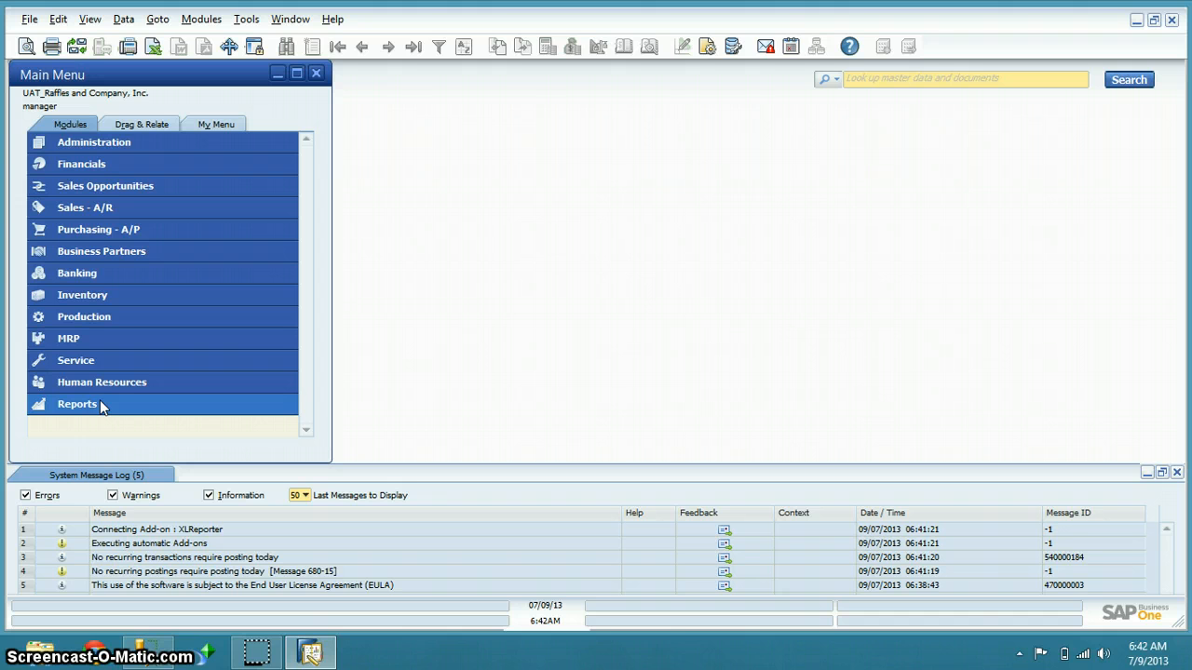
# Open a blank Sales Order form from Sales - A/R in the Main Menu
pyautogui.click(107, 213)
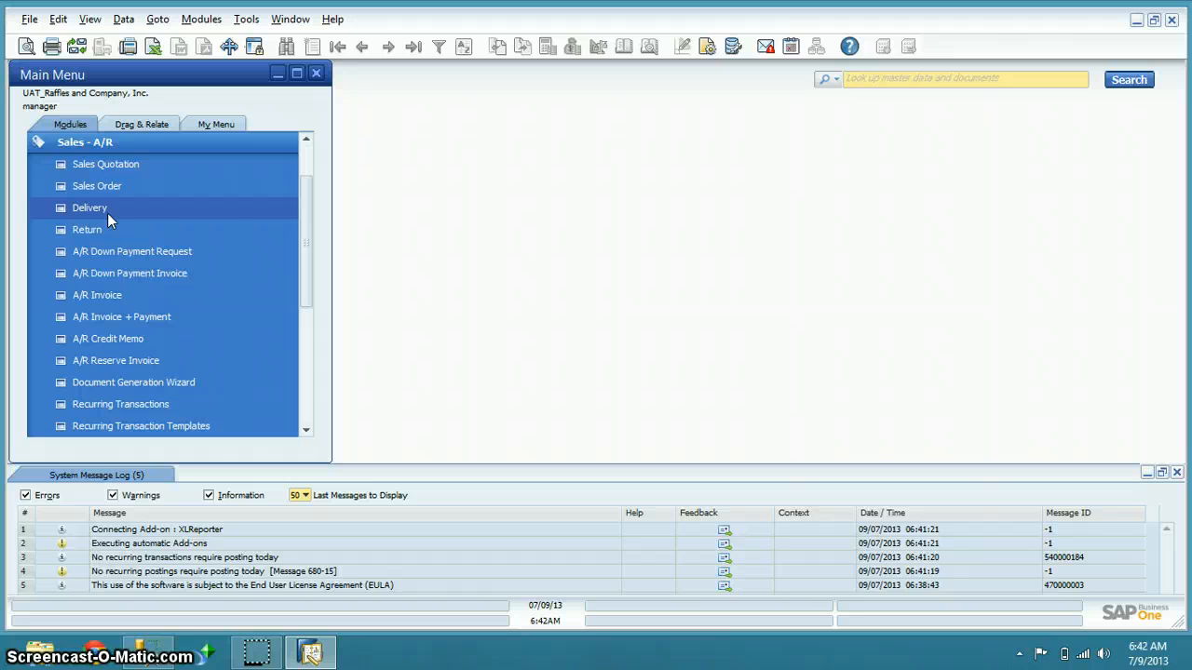
pyautogui.click(120, 186)
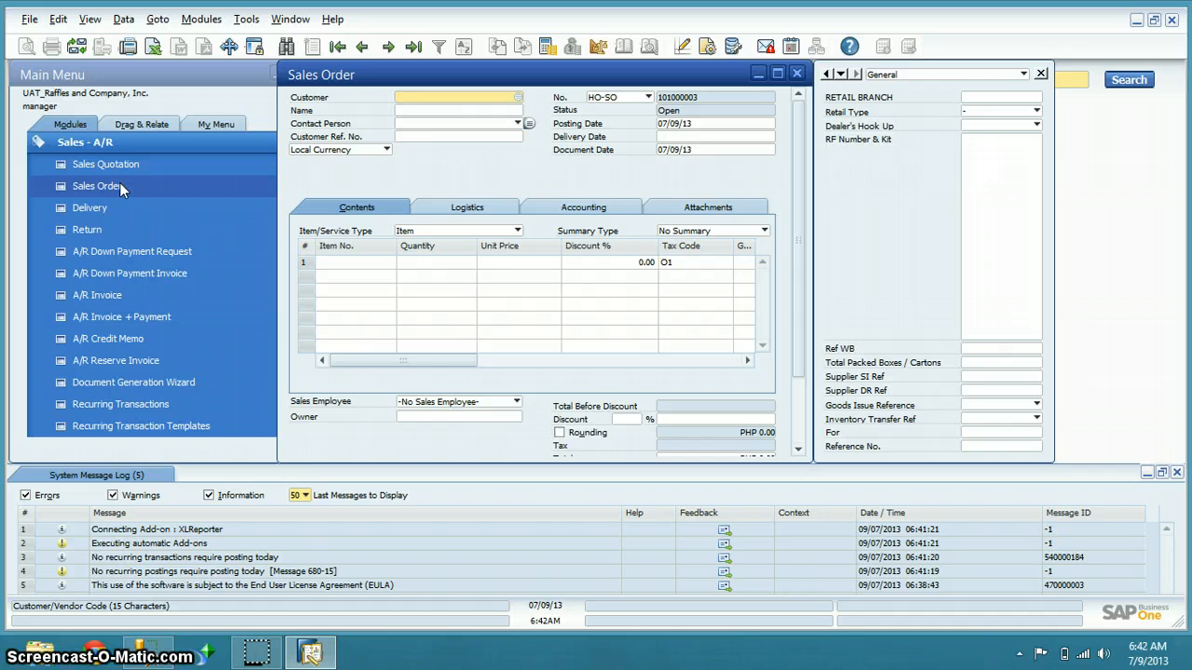
# Jump to the first sales order record, 101000001 (Closed), and scroll its header back into view
pyautogui.click(345, 50)
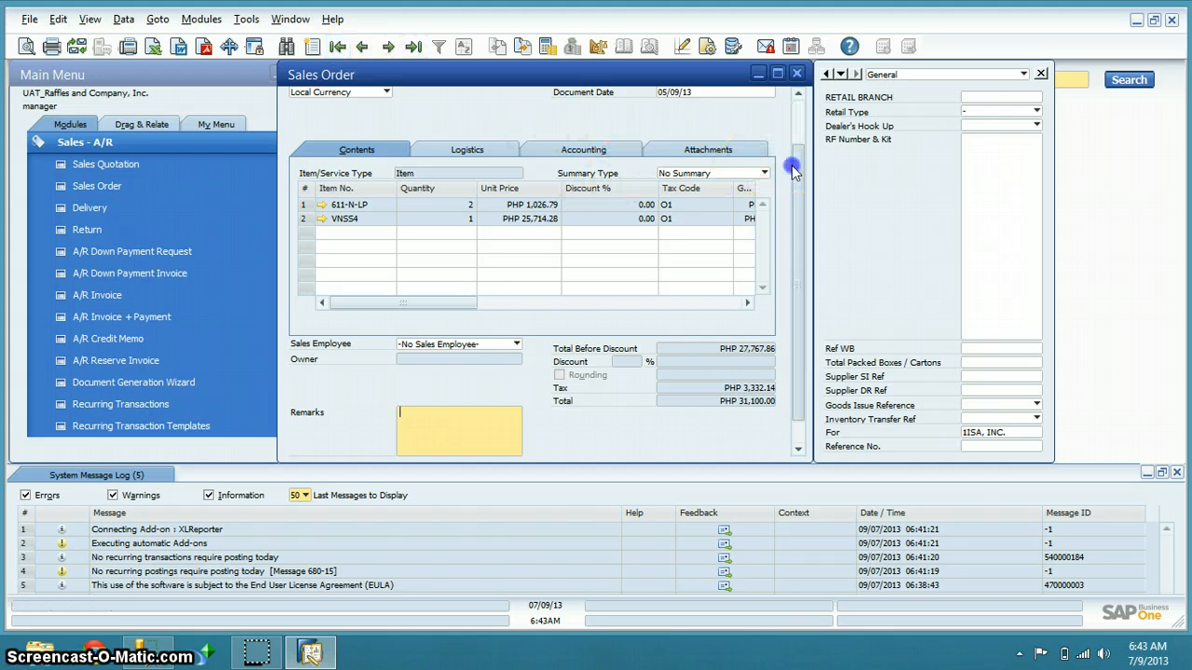
pyautogui.moveTo(800, 171); pyautogui.dragTo(805, 122)
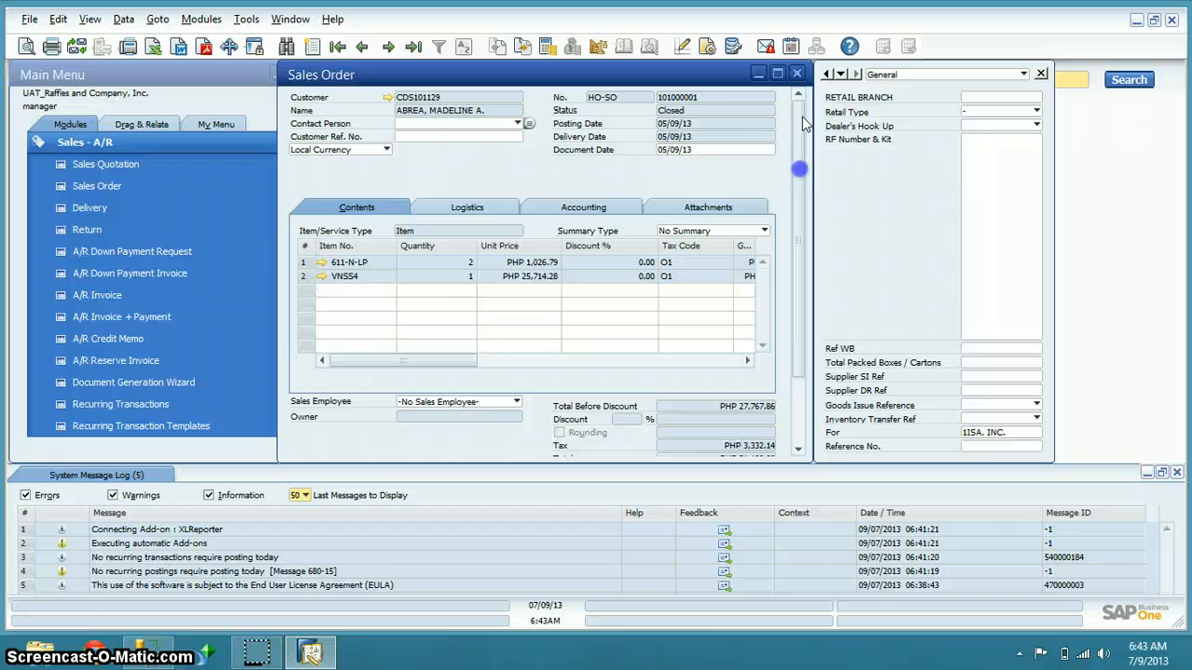
pyautogui.click(696, 97)
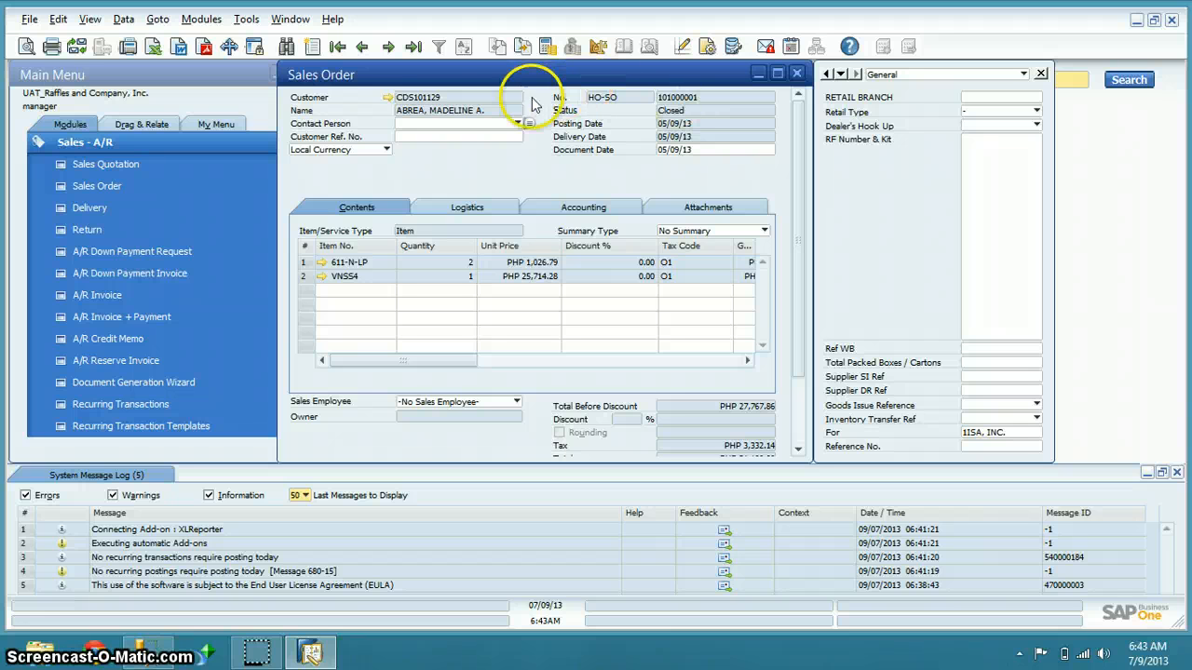
pyautogui.click(389, 100)
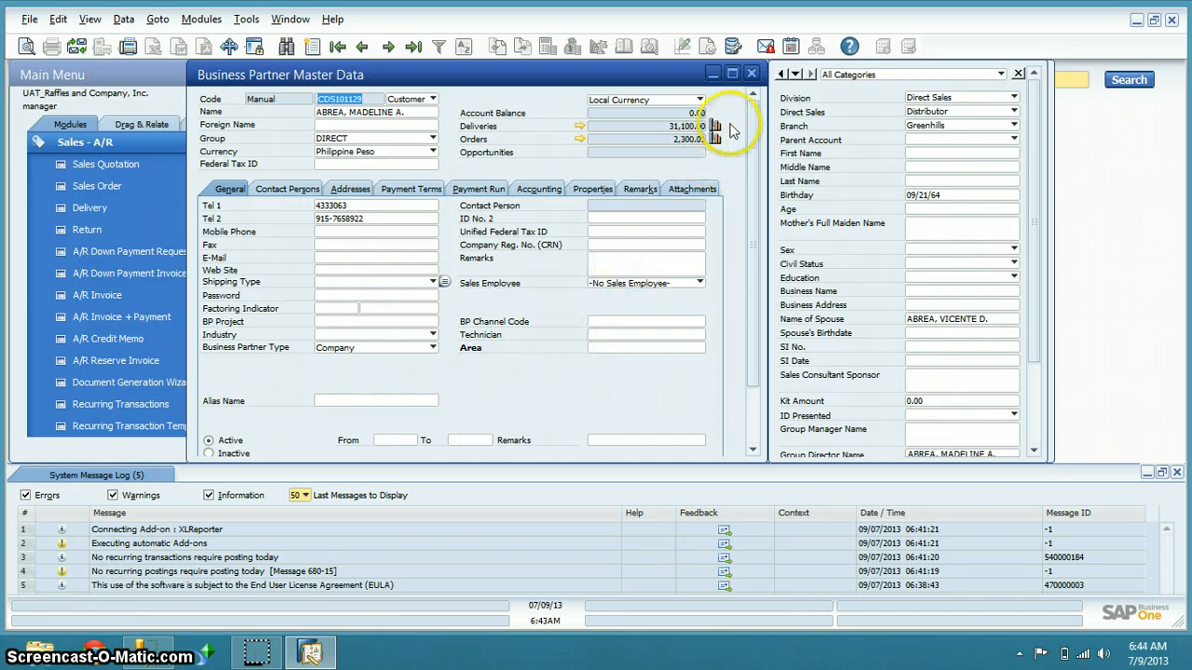
pyautogui.click(752, 74)
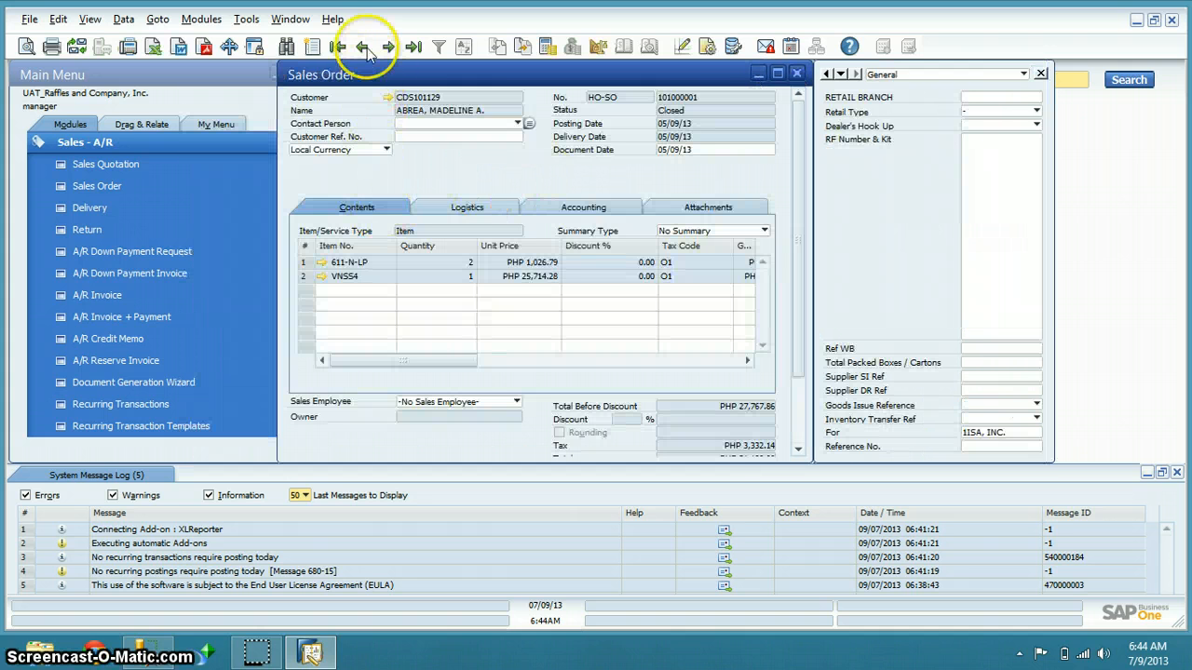
# Jump to the last sales order, 101000002, and scroll its form back to the top
pyautogui.click(412, 49)
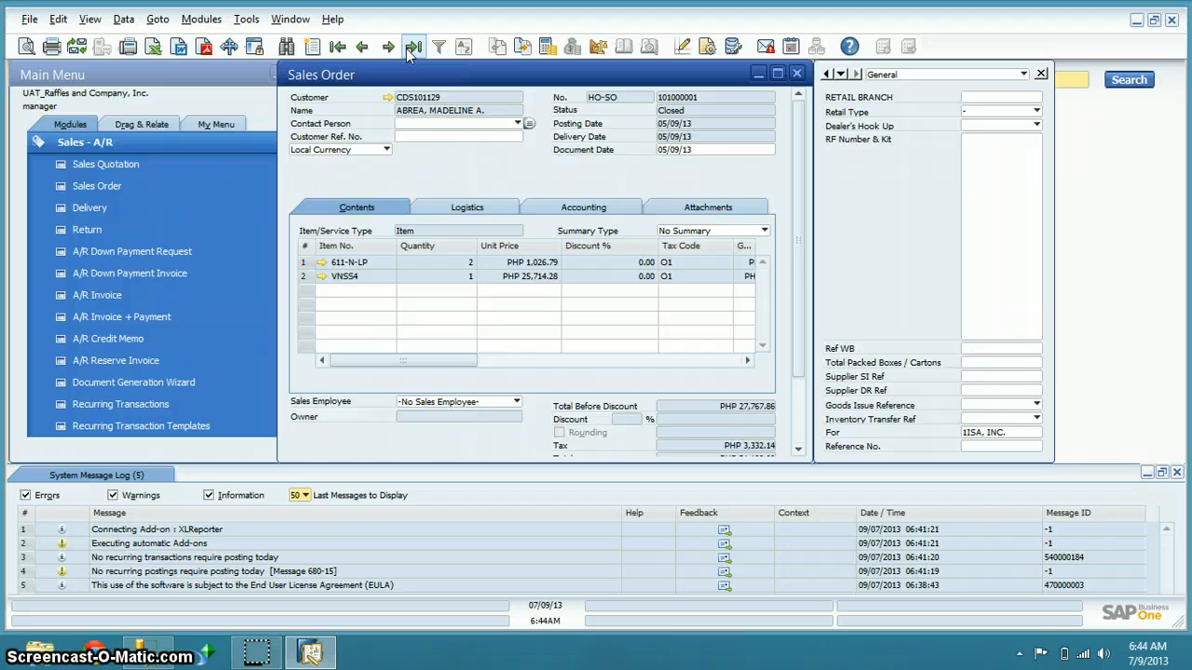
pyautogui.click(407, 53)
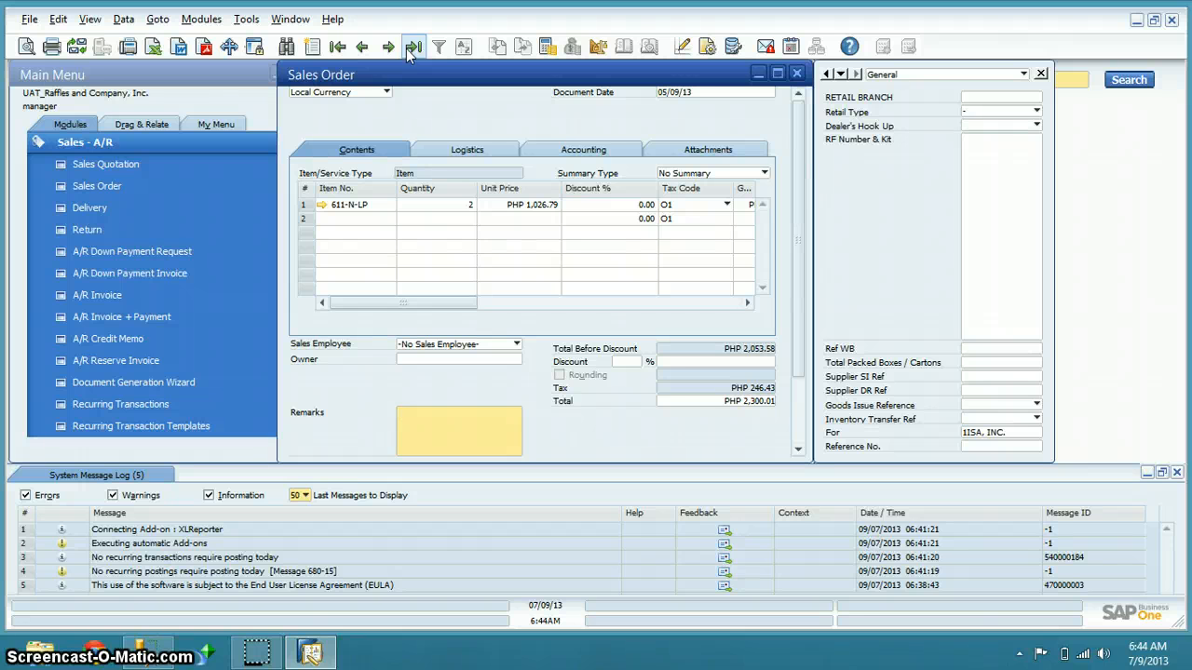
pyautogui.click(798, 158)
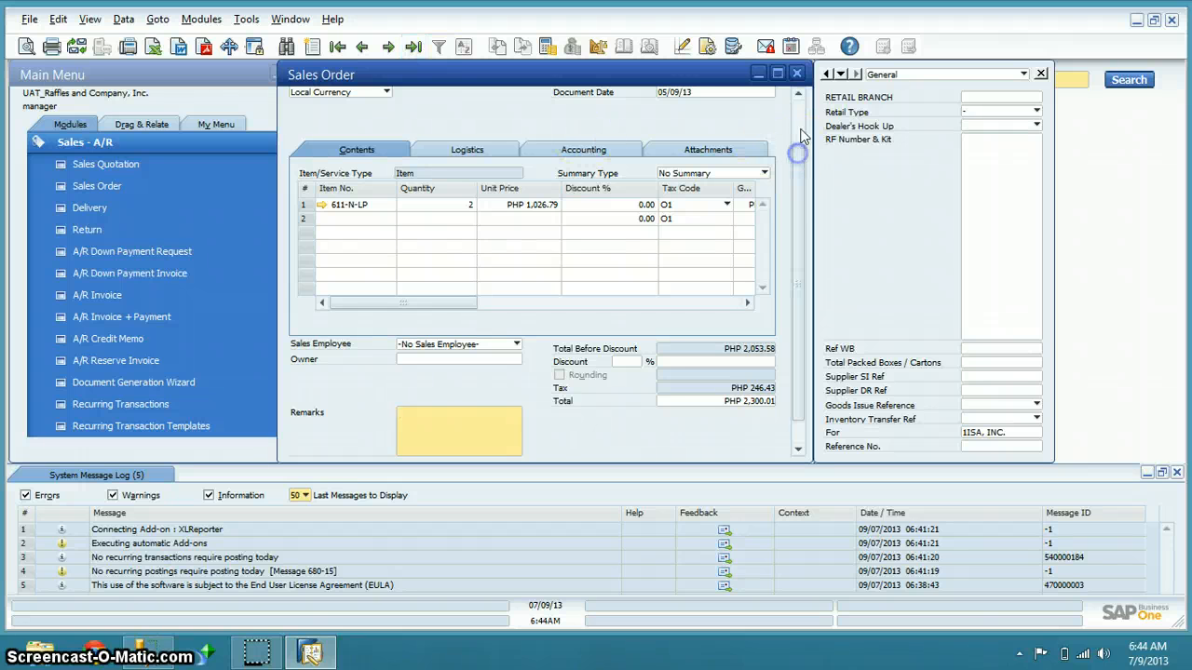
pyautogui.moveTo(800, 156); pyautogui.dragTo(802, 106)
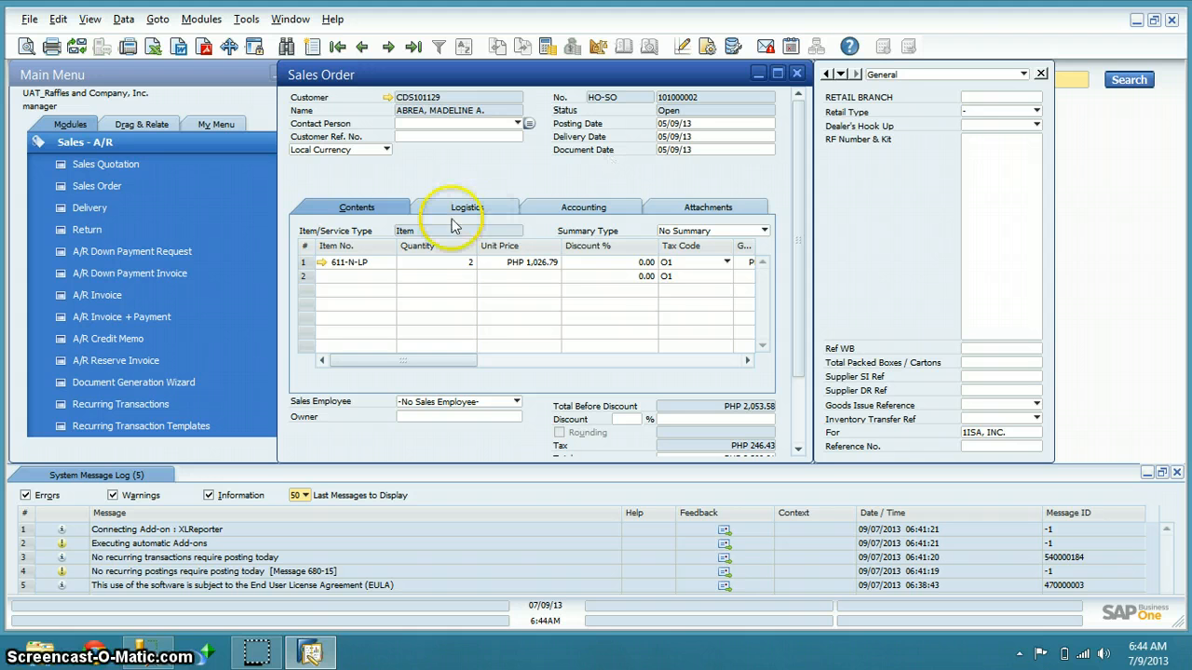
# Open the Item Master Data for 611-N-LP from row 1 and select its description
pyautogui.click(321, 264)
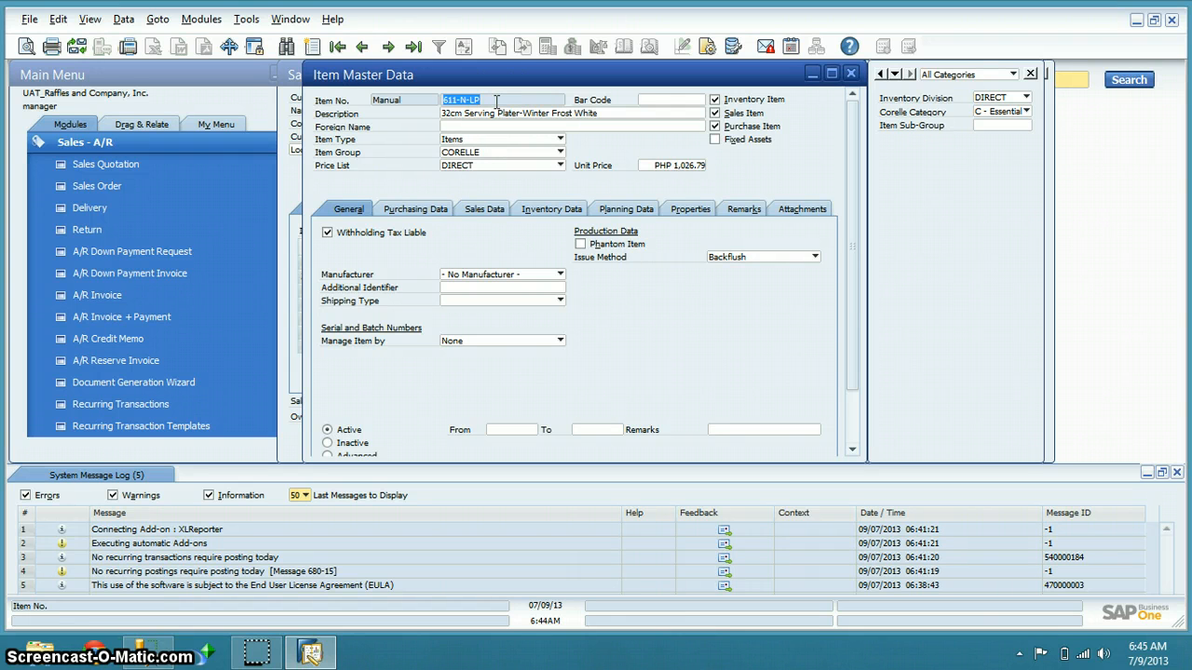
pyautogui.click(593, 112)
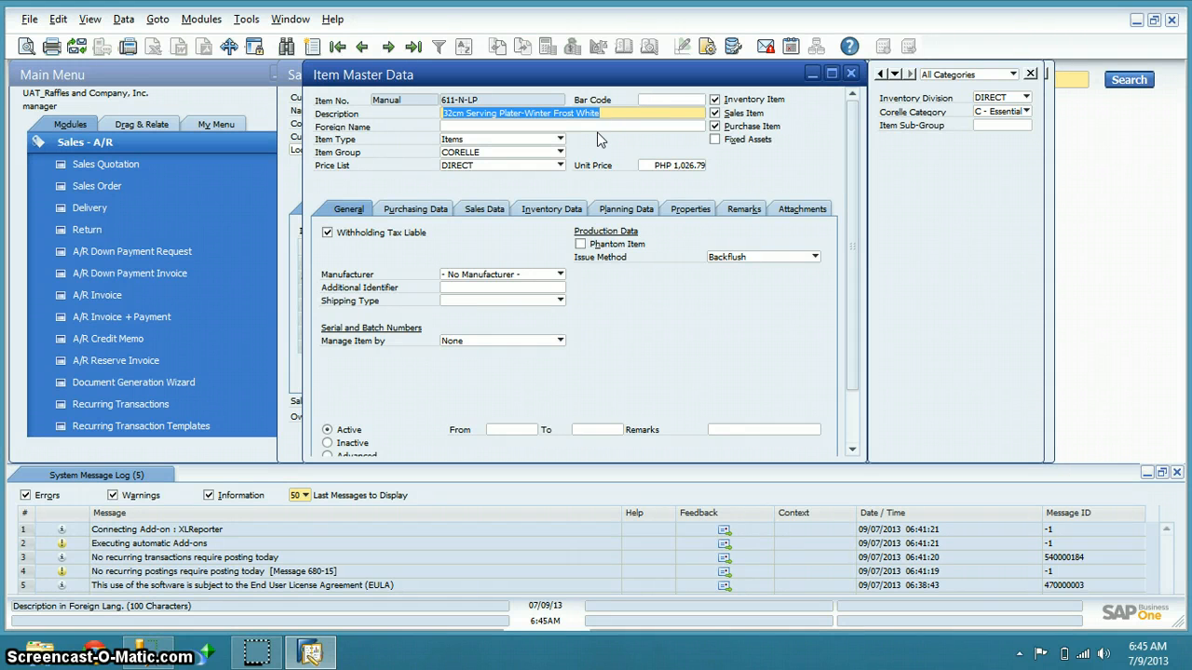
# Close the 611-N-LP Item Master Data window to return to Sales Order 101000002
pyautogui.click(852, 75)
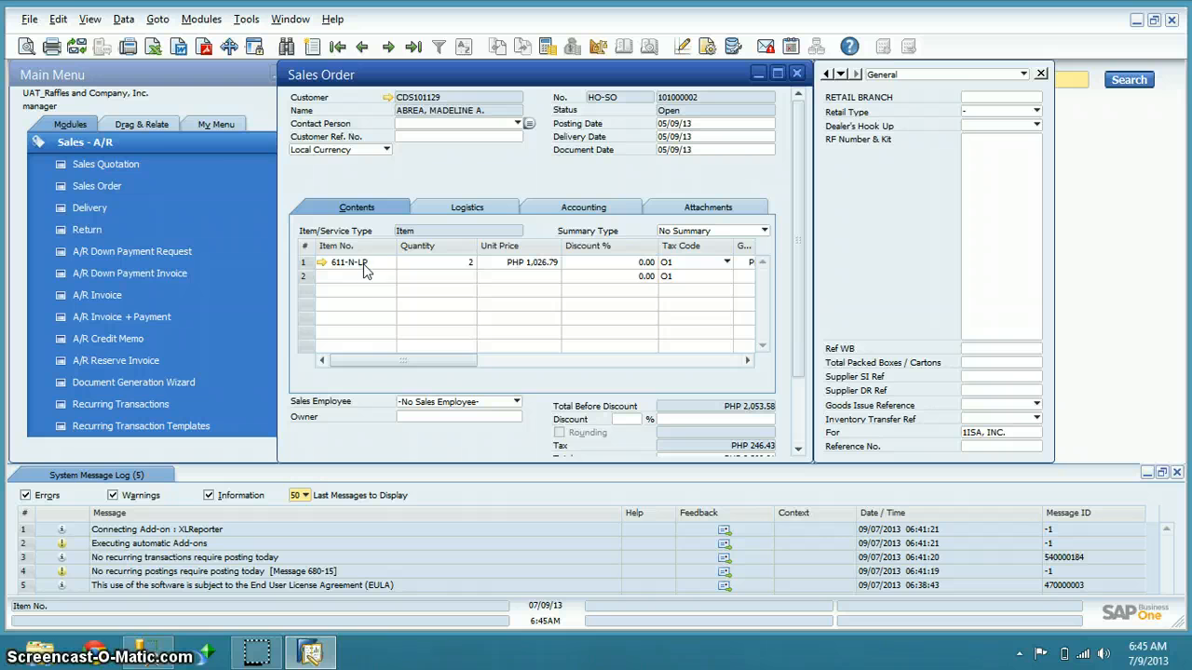
# Enable View > System Information and read field sources like ORDR.CardName in the status bar
pyautogui.click(89, 19)
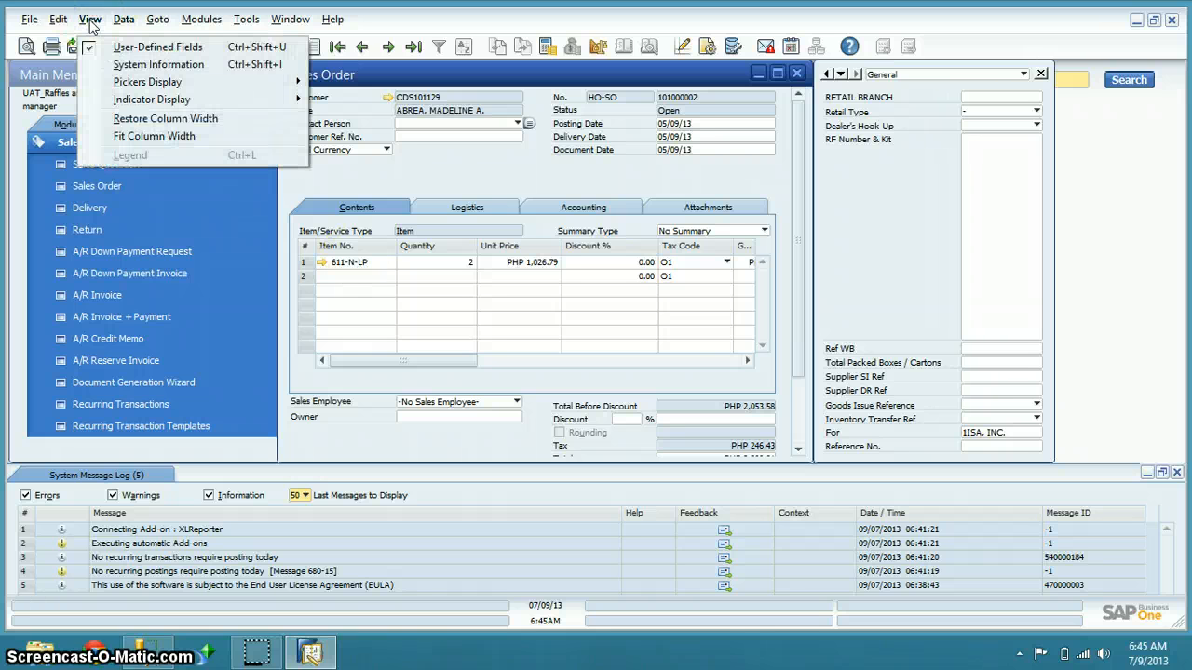
pyautogui.click(97, 62)
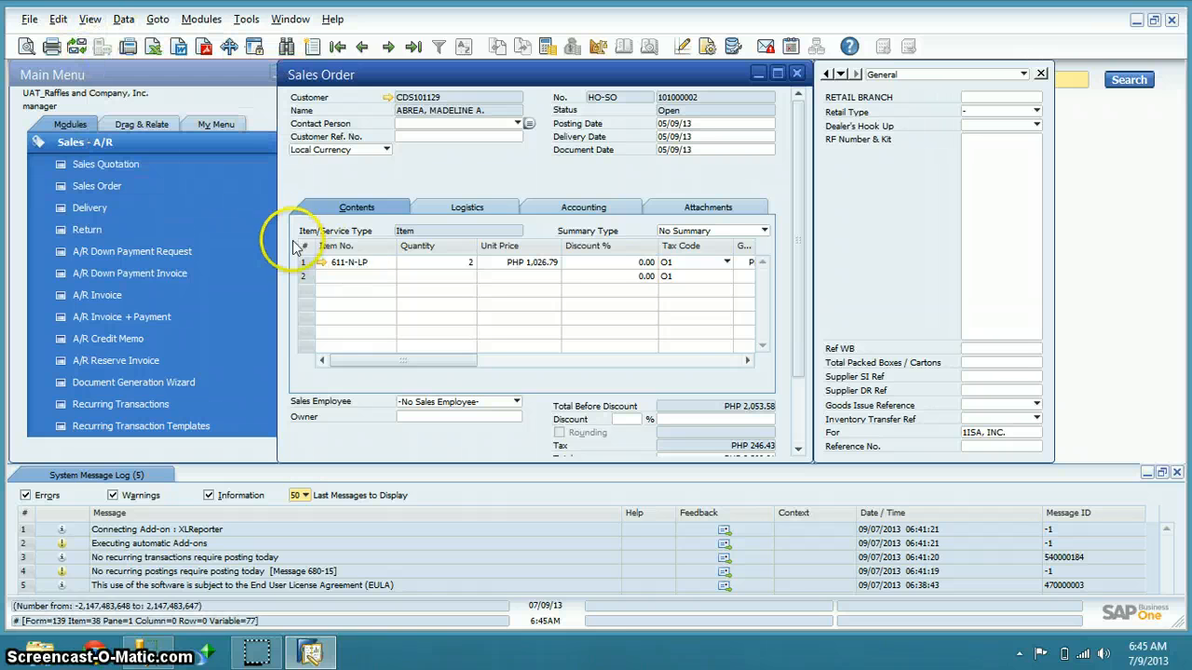
pyautogui.moveTo(338, 266)
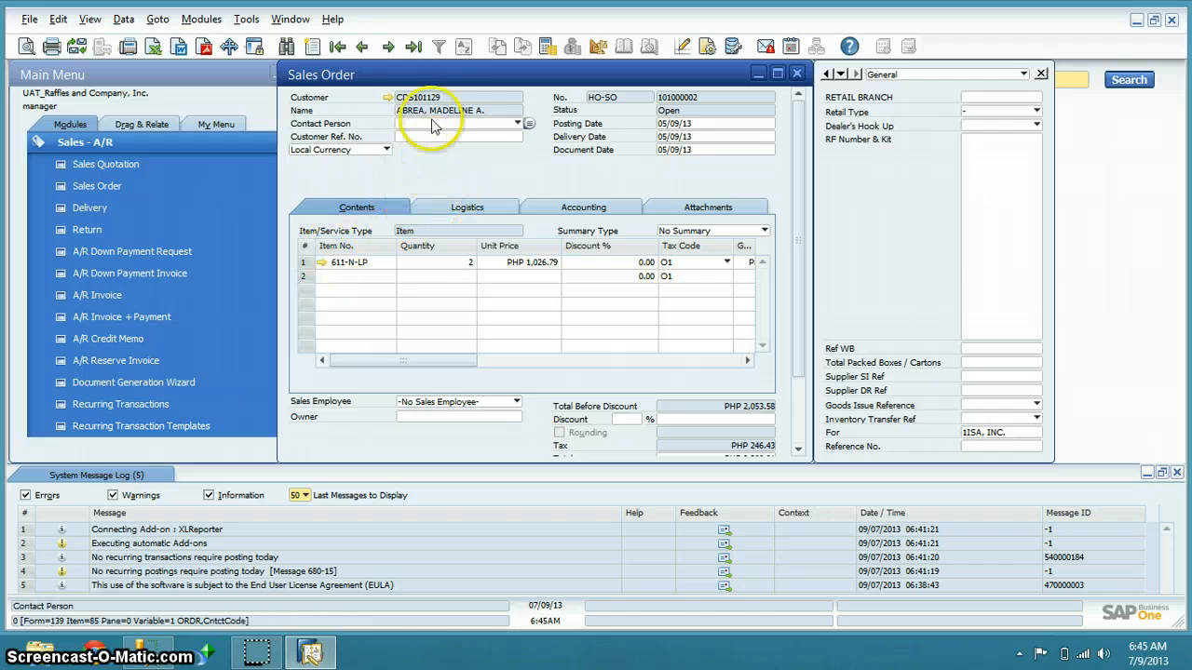
pyautogui.moveTo(437, 110)
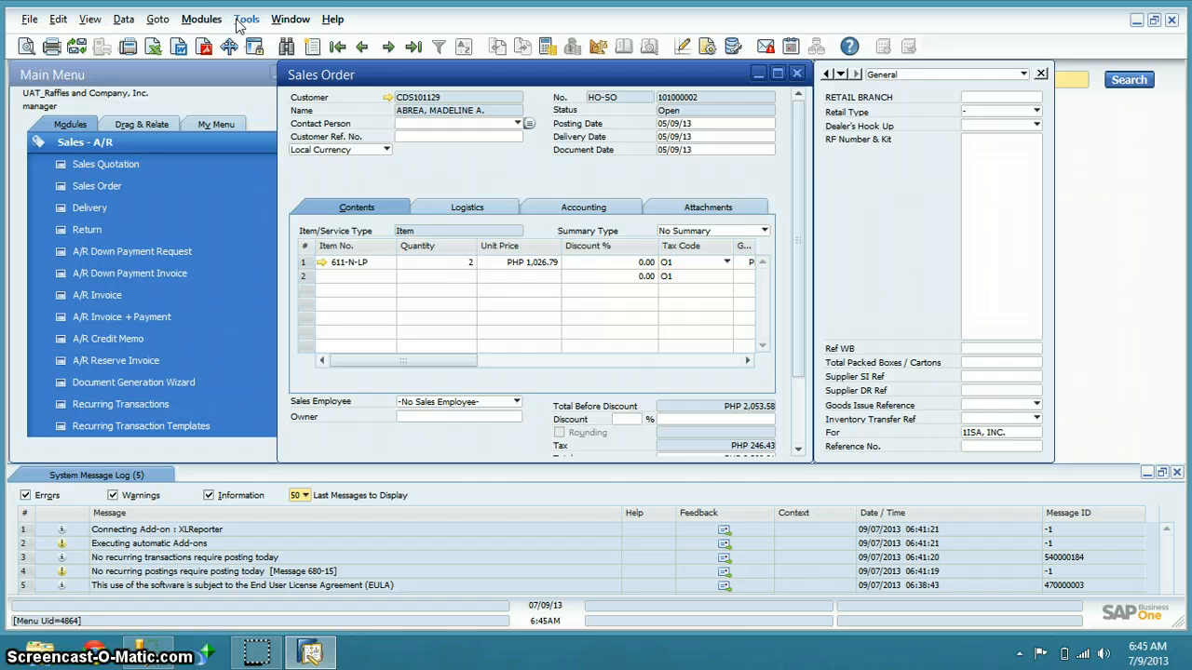
pyautogui.click(275, 25)
pyautogui.click(275, 25)
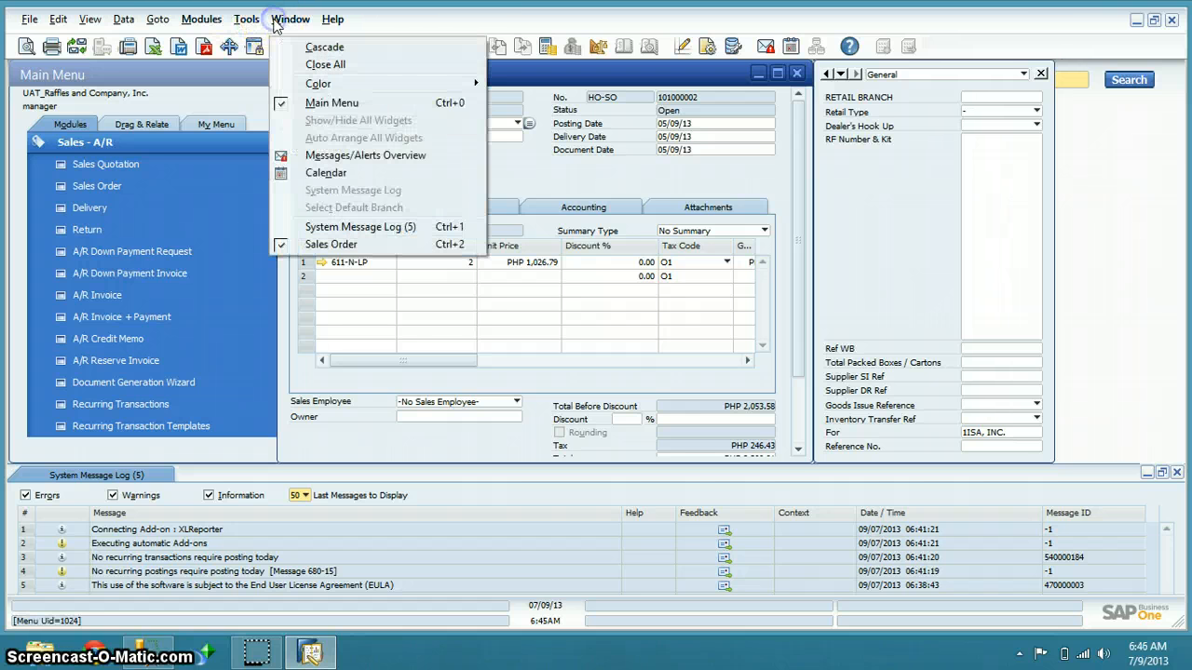
# Open the Query Generator from Tools > Queries
pyautogui.moveTo(256, 23)
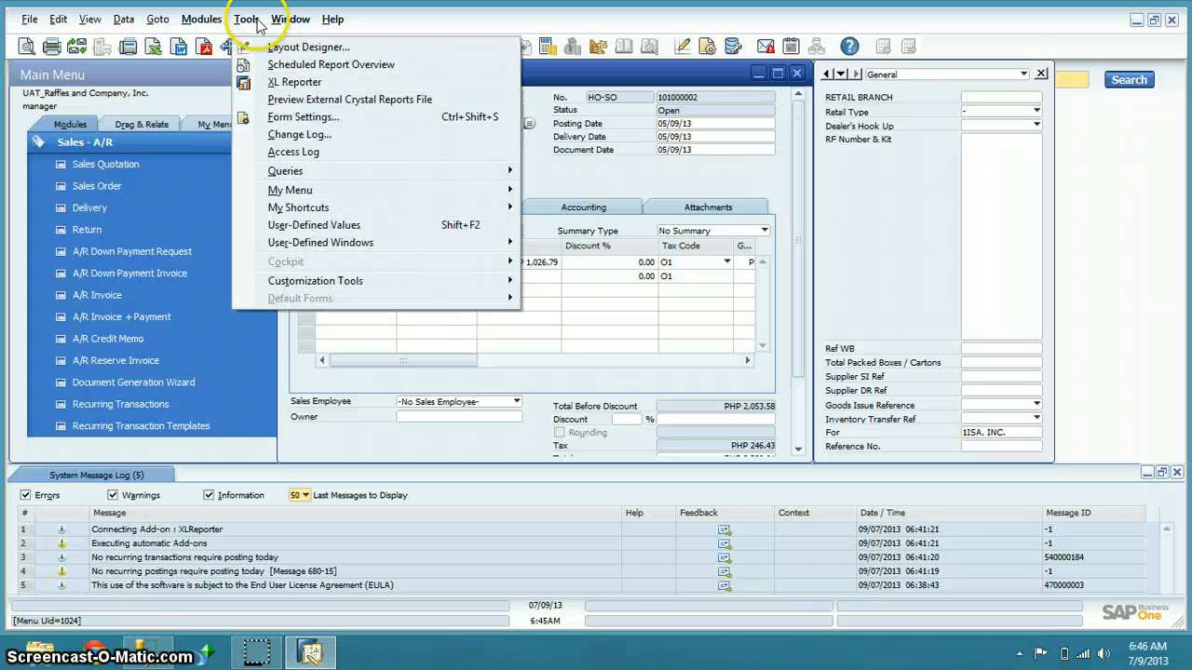
pyautogui.click(255, 24)
pyautogui.click(248, 20)
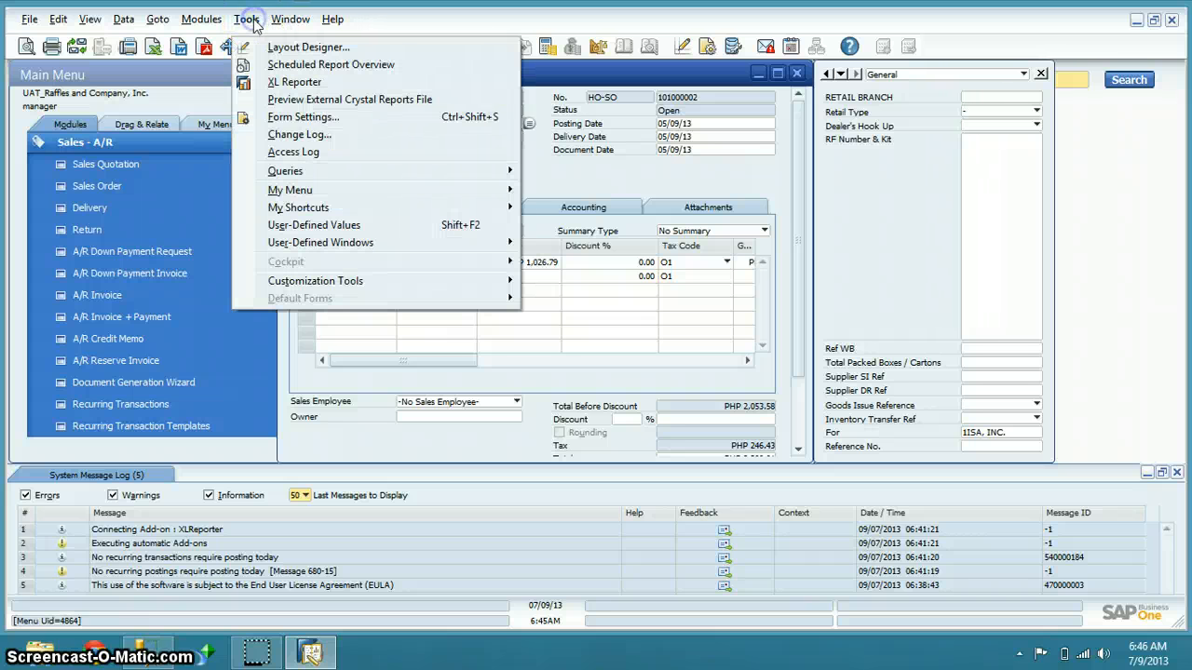
pyautogui.click(319, 173)
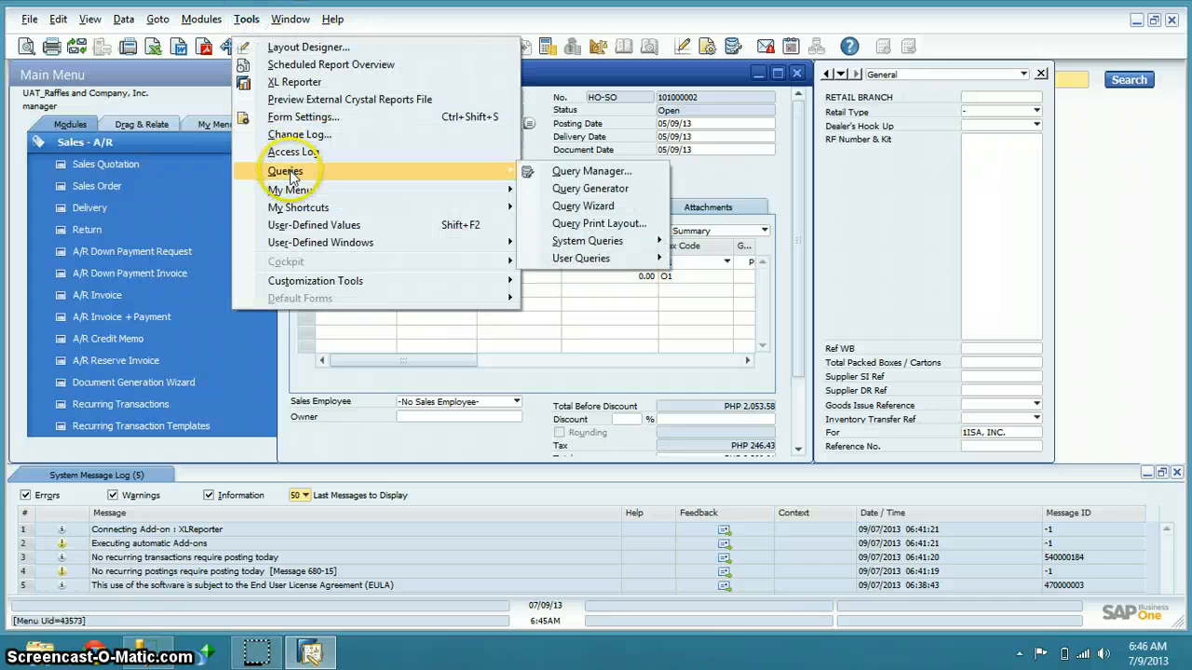
pyautogui.click(557, 191)
# Look up table ORDR in the table chooser, then bring the Sales Order window forward
pyautogui.click(525, 193)
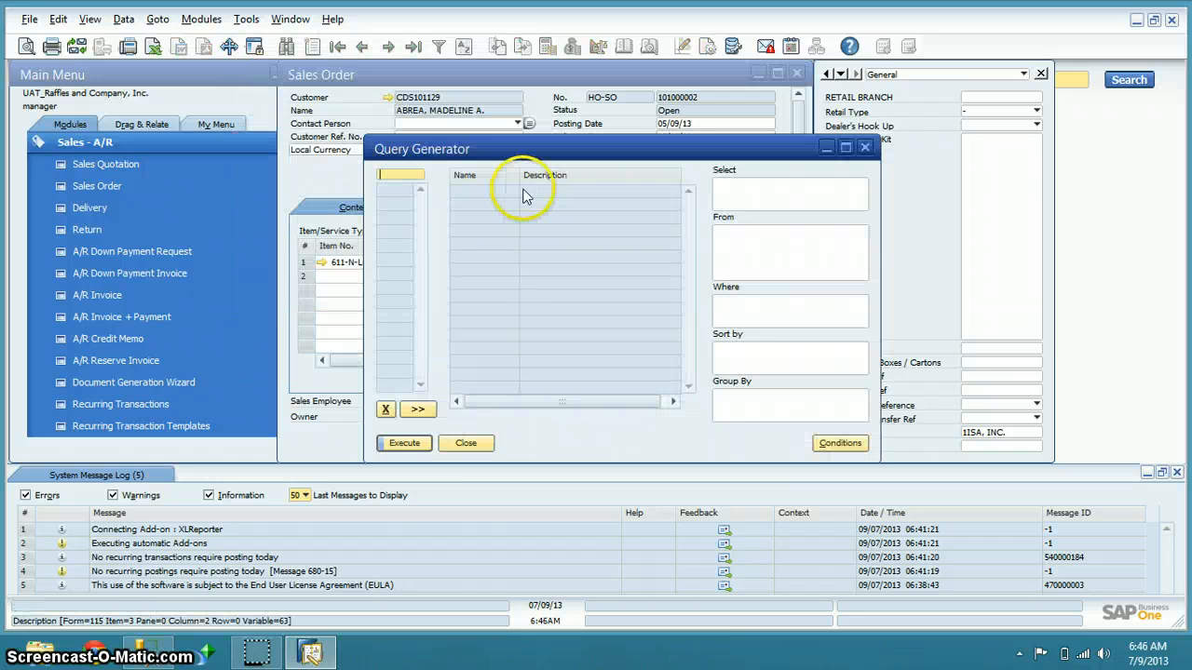
pyautogui.press('Tab')
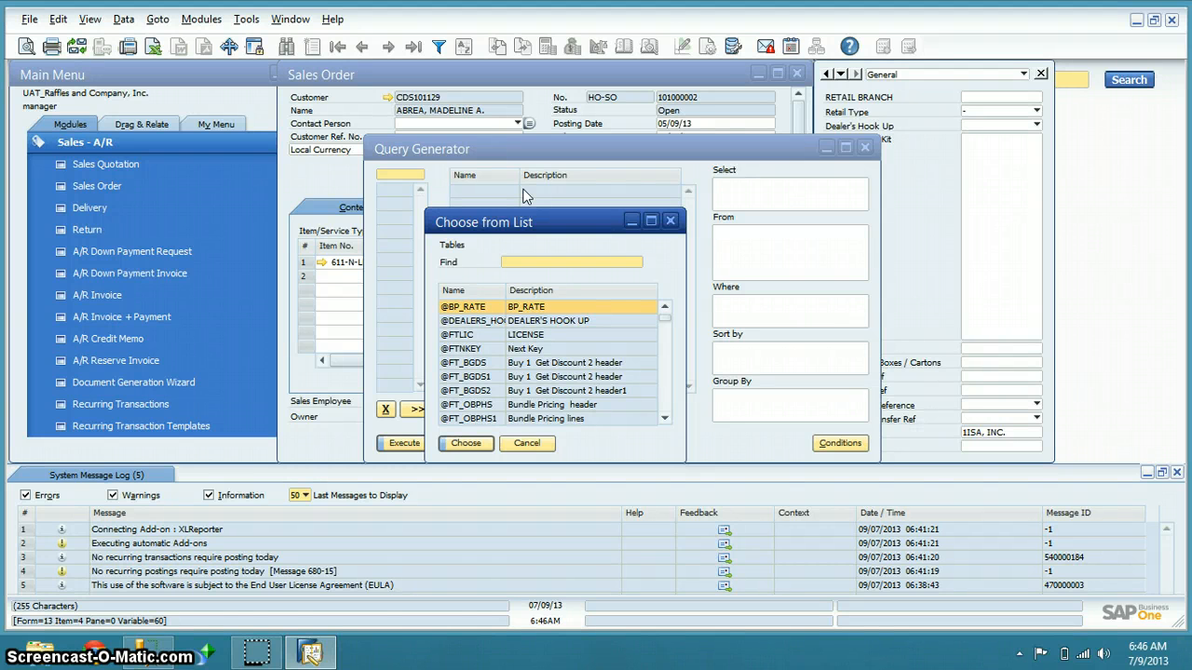
pyautogui.write('ORD')
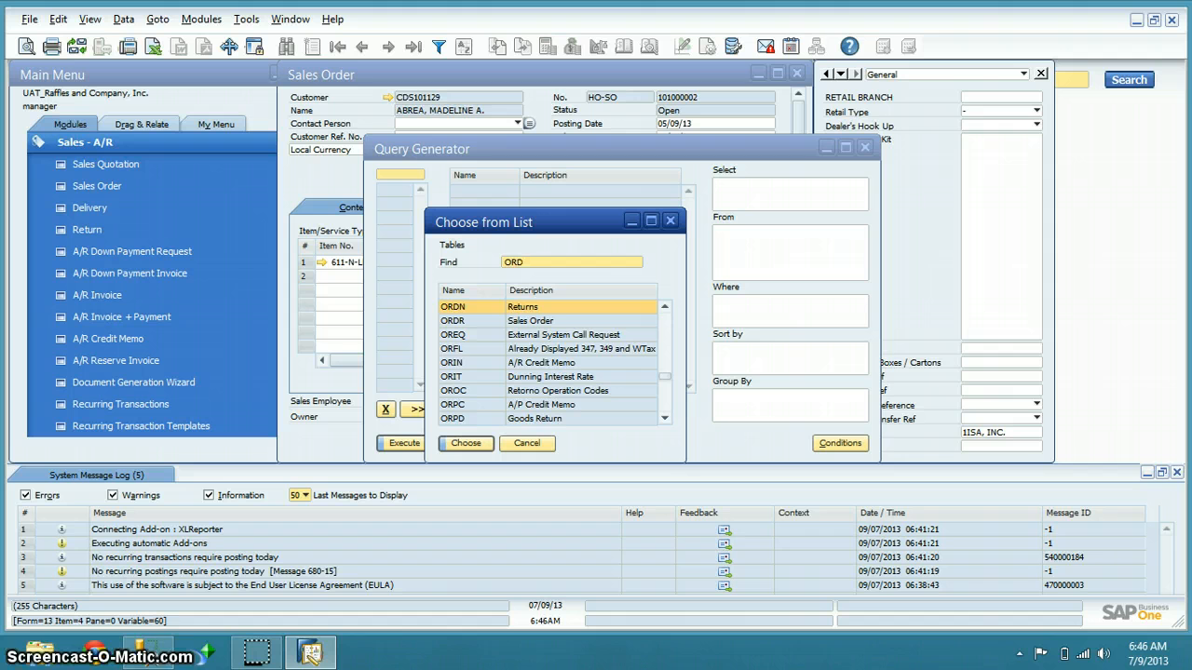
pyautogui.write('R')
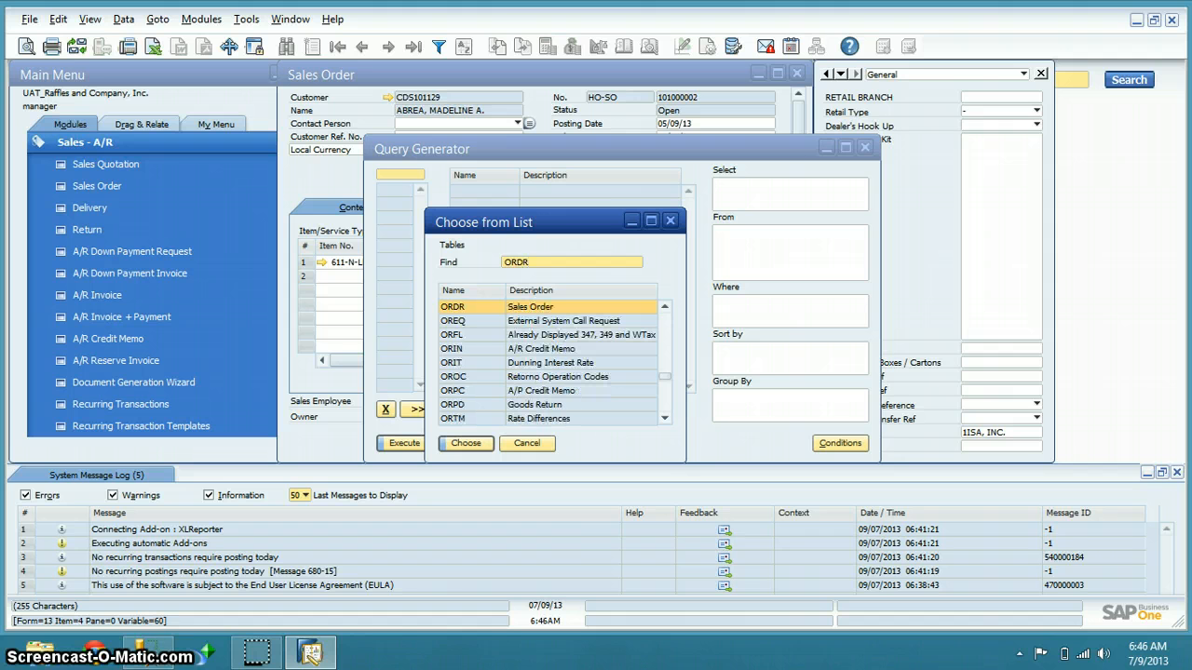
pyautogui.moveTo(554, 221); pyautogui.dragTo(667, 218)
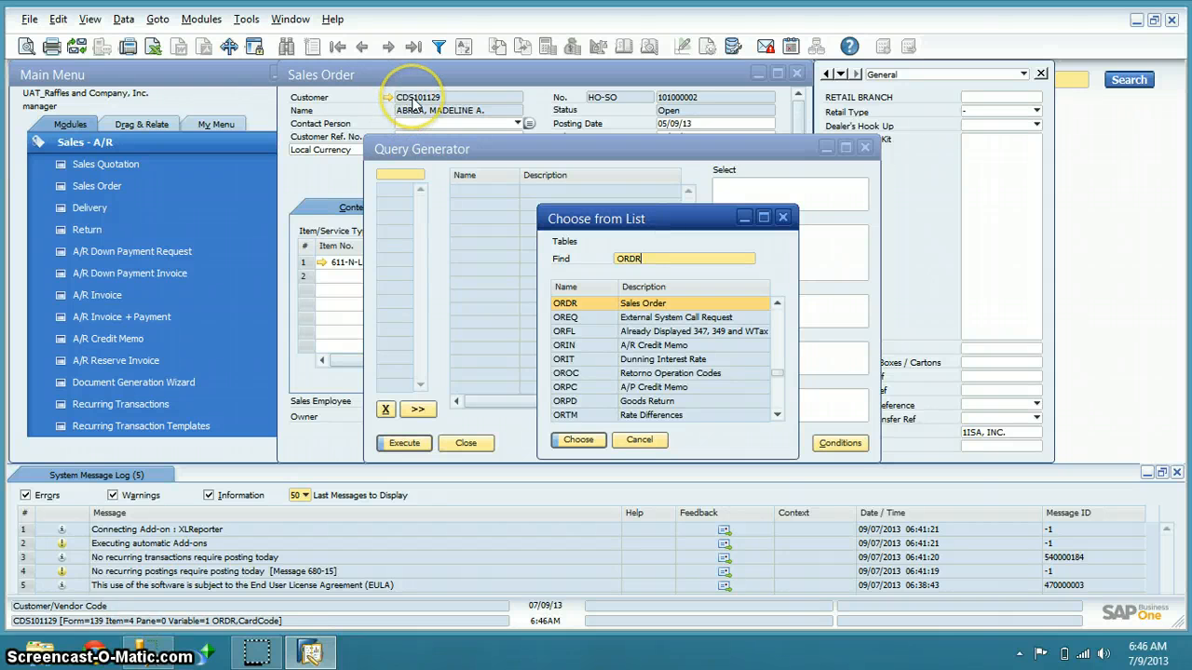
pyautogui.click(376, 119)
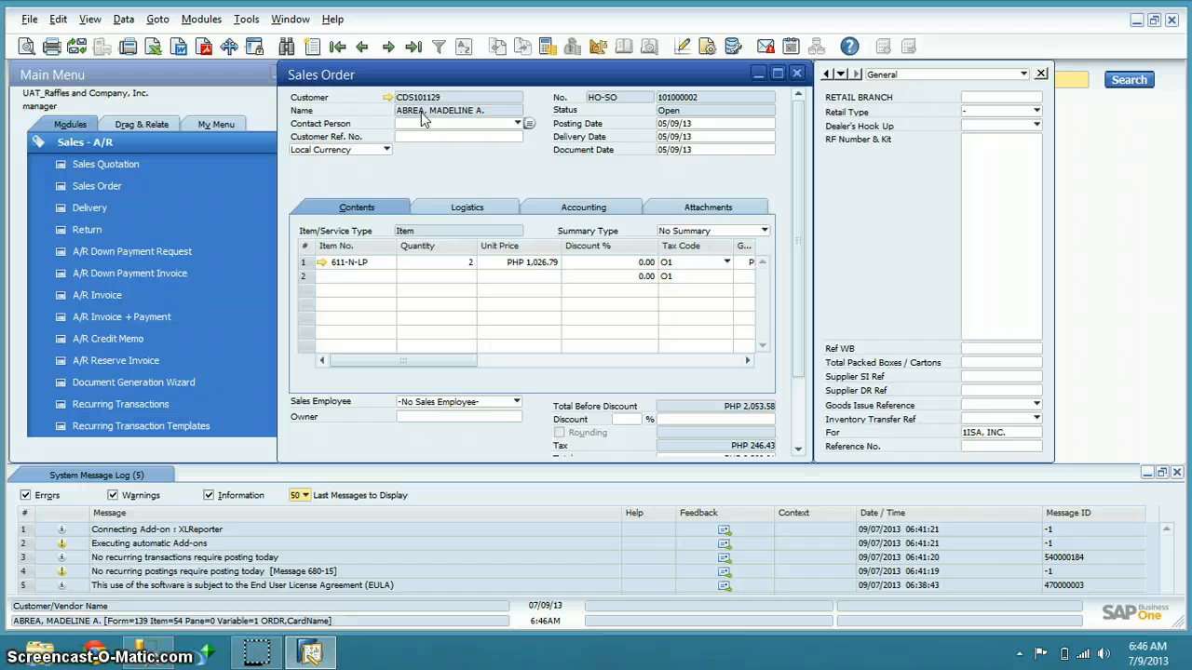
# Confirm the customer field maps to ORDR.CardName, then bring SSMS forward showing RAFFLES2
pyautogui.click(422, 106)
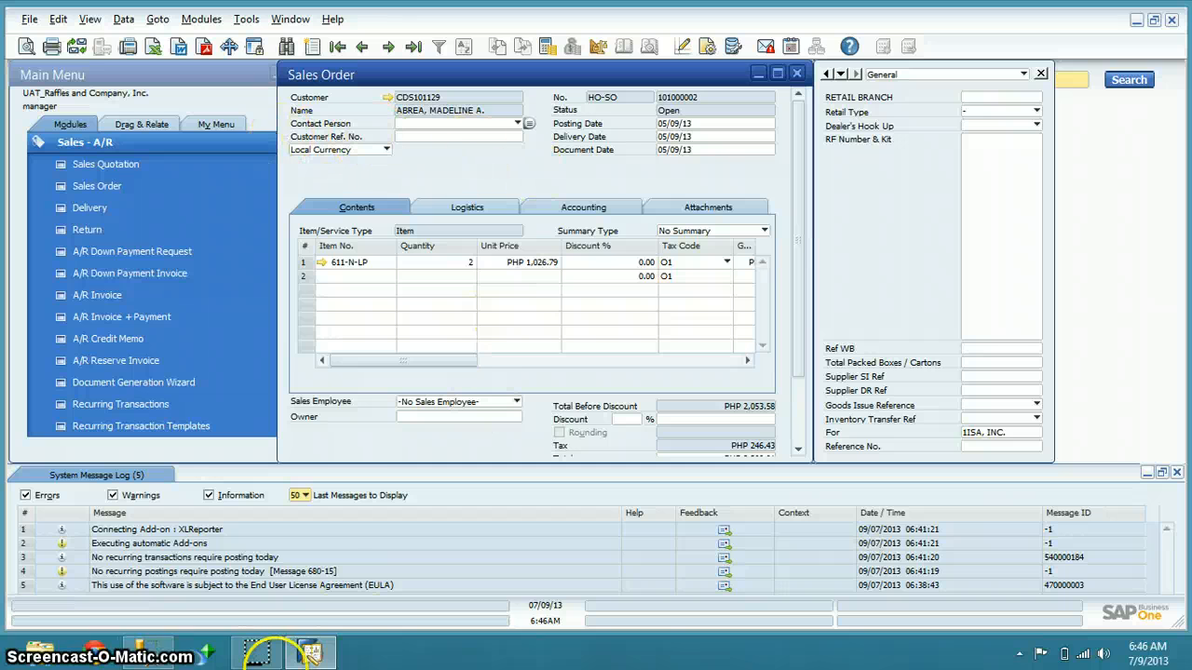
pyautogui.click(312, 654)
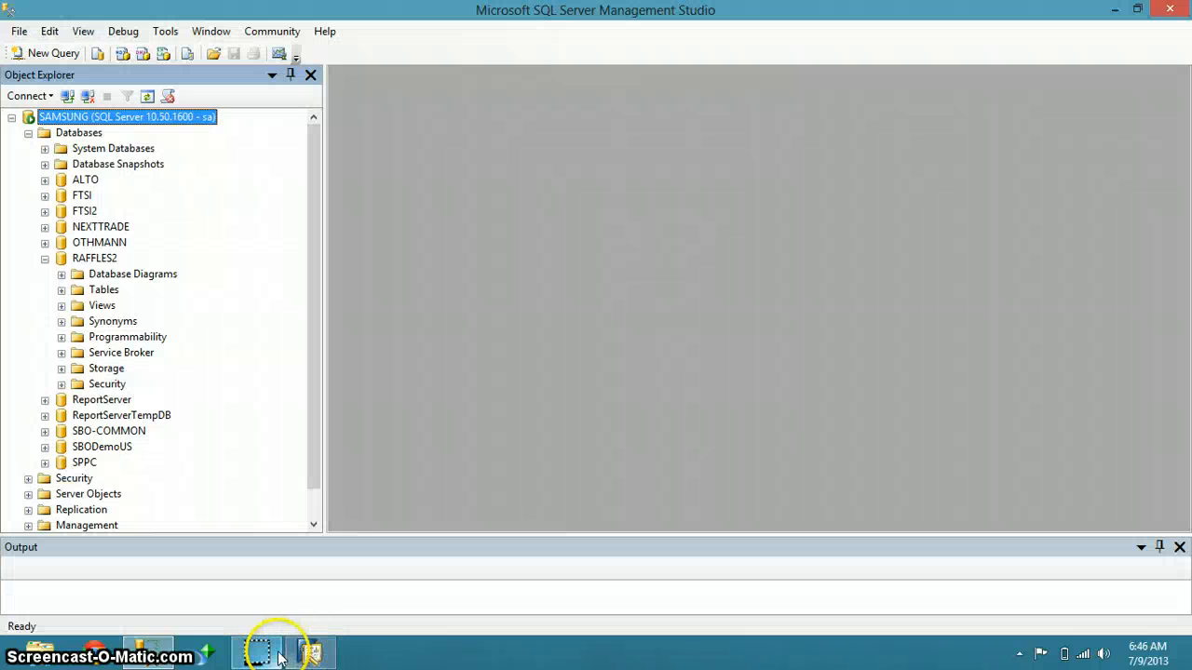
pyautogui.click(312, 655)
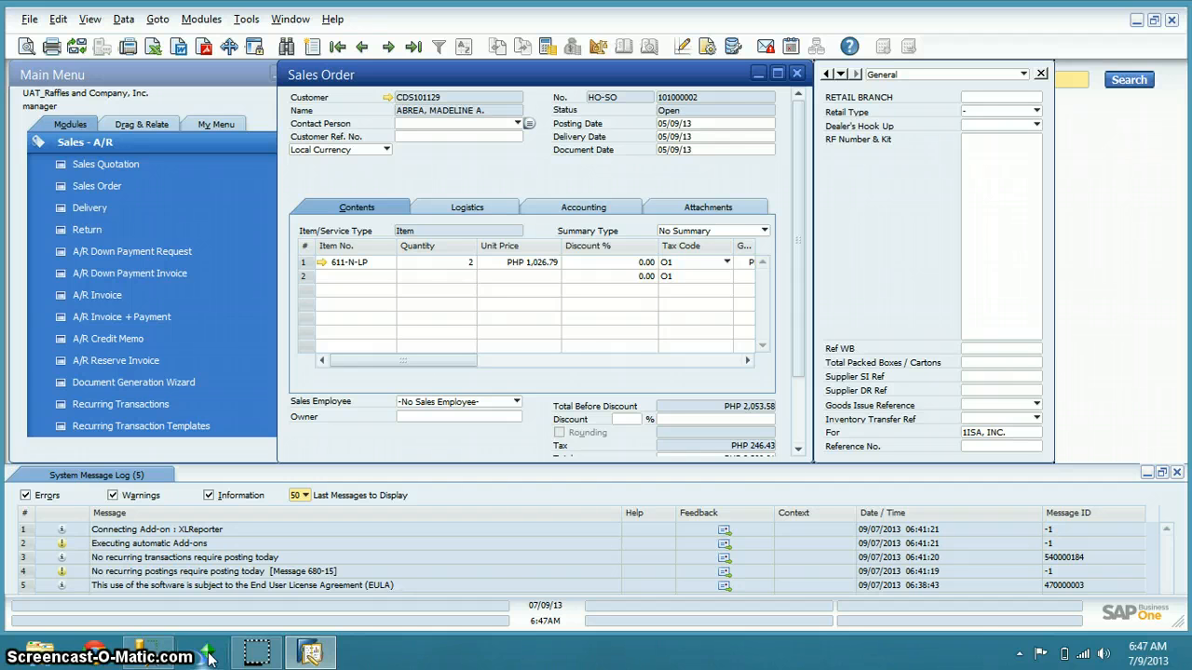
pyautogui.click(163, 644)
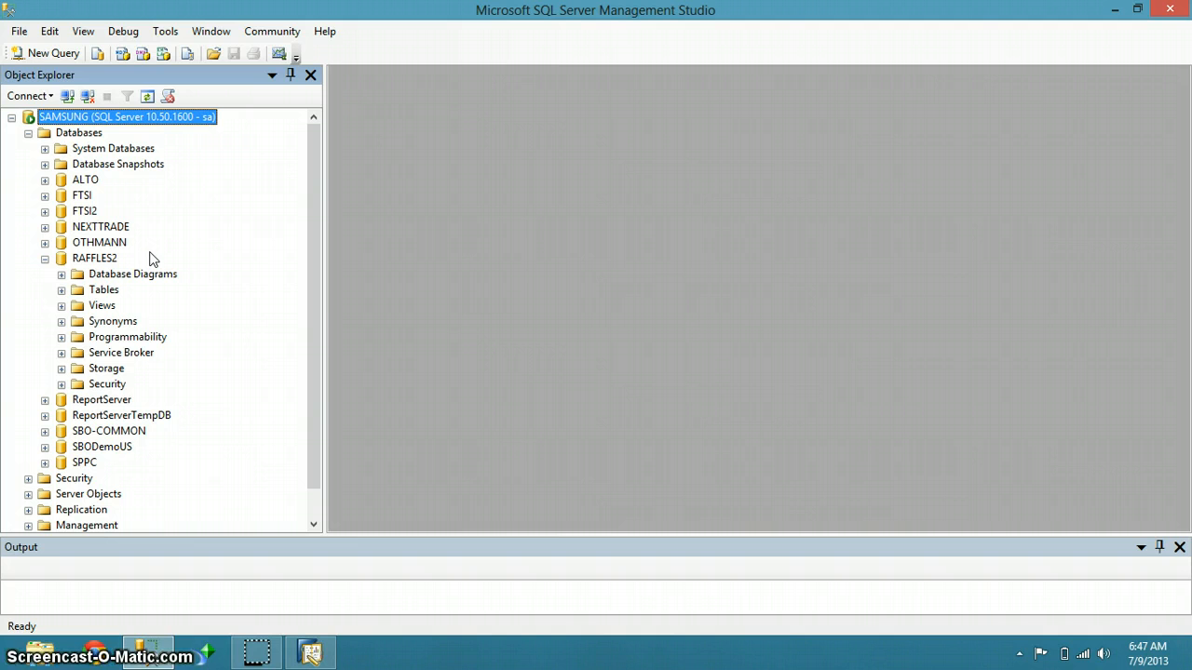
# Expand RAFFLES2's Programmability > Stored Procedures and right-click dbo.fsp_SalesOrder
pyautogui.click(62, 337)
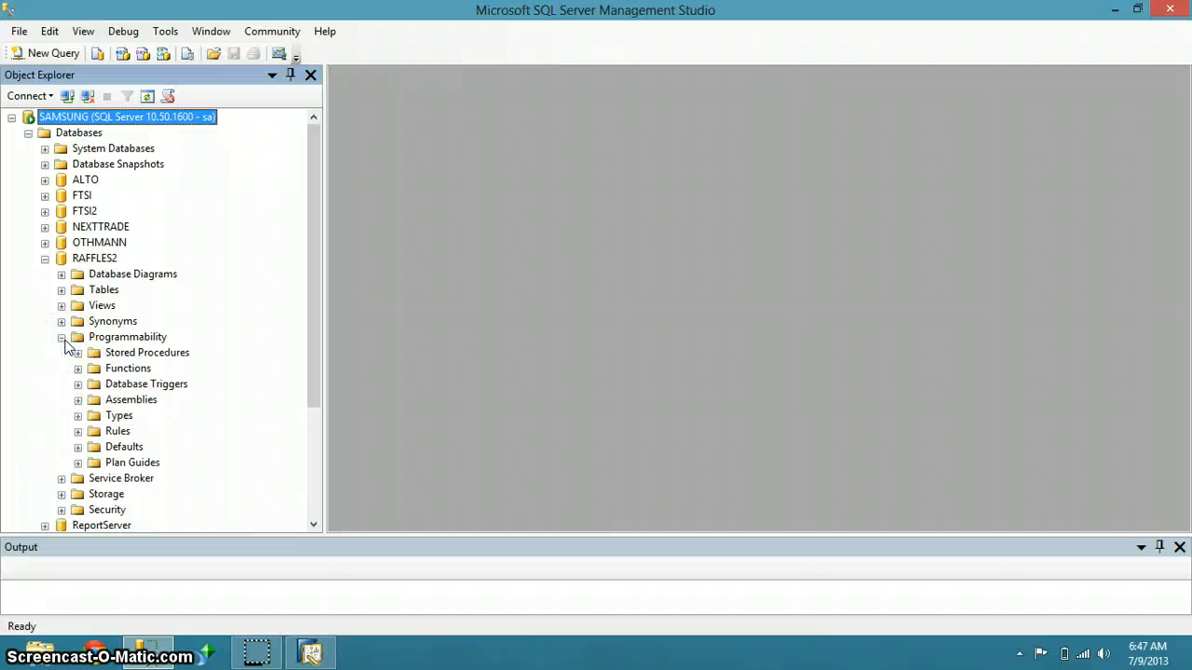
pyautogui.click(78, 353)
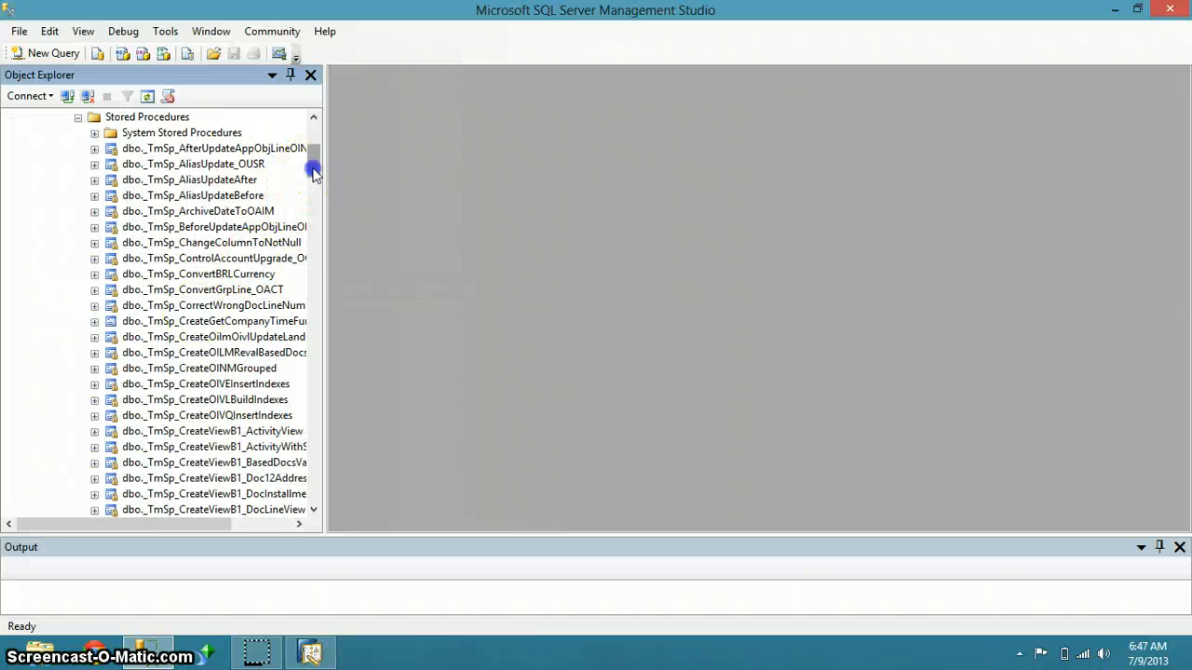
pyautogui.moveTo(311, 164); pyautogui.dragTo(318, 278)
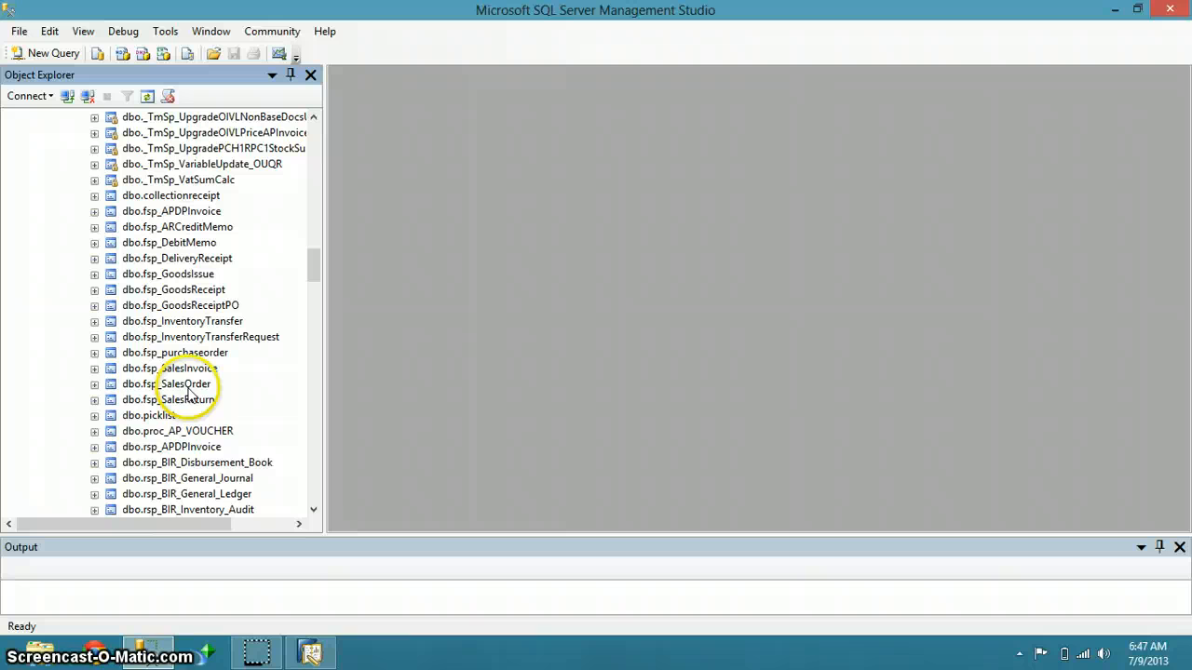
pyautogui.click(189, 391)
pyautogui.doubleClick(189, 391)
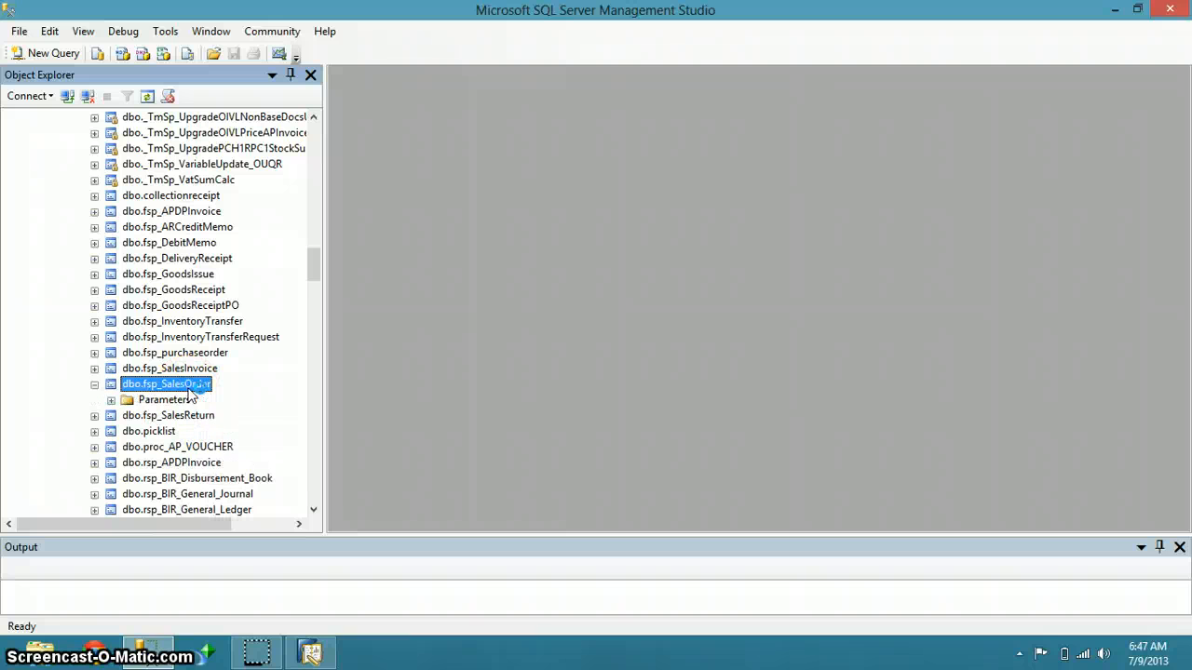
pyautogui.rightClick(177, 384)
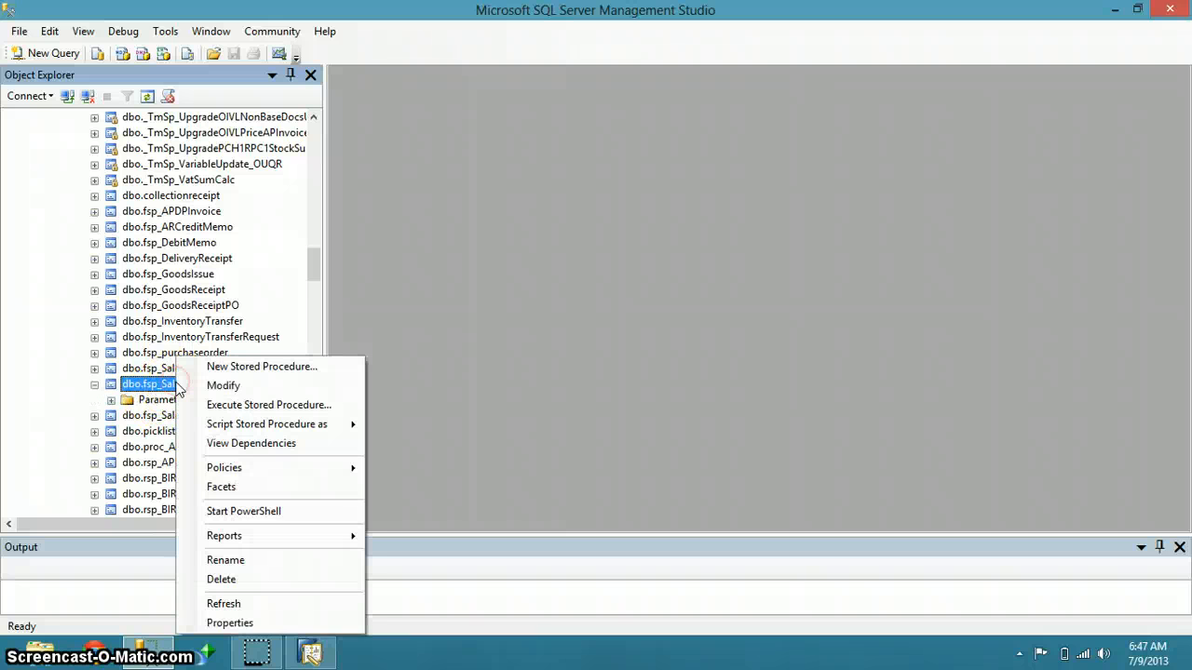
pyautogui.click(210, 386)
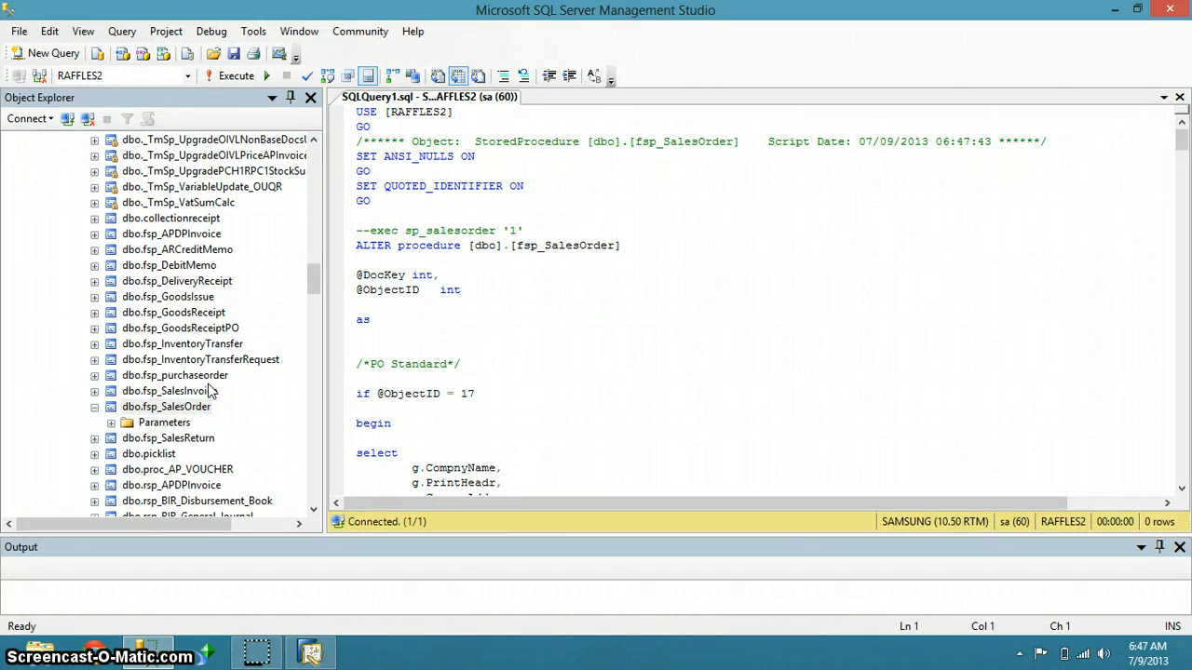
pyautogui.scroll(-4, 857, 248)
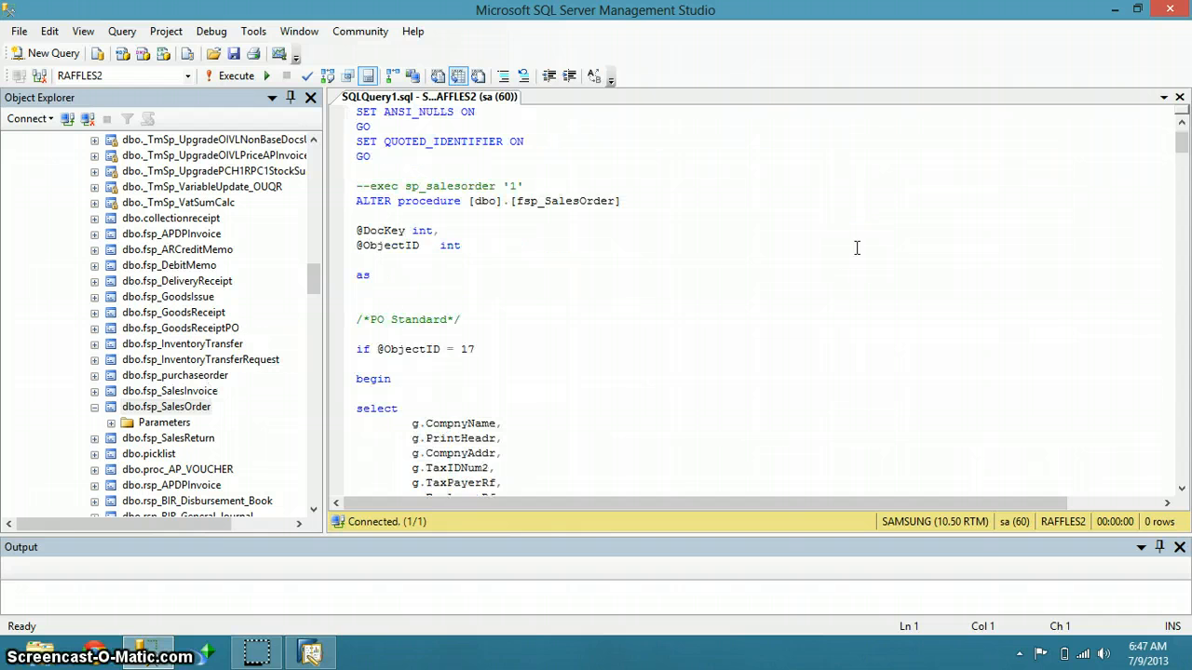
pyautogui.scroll(-20, 857, 248)
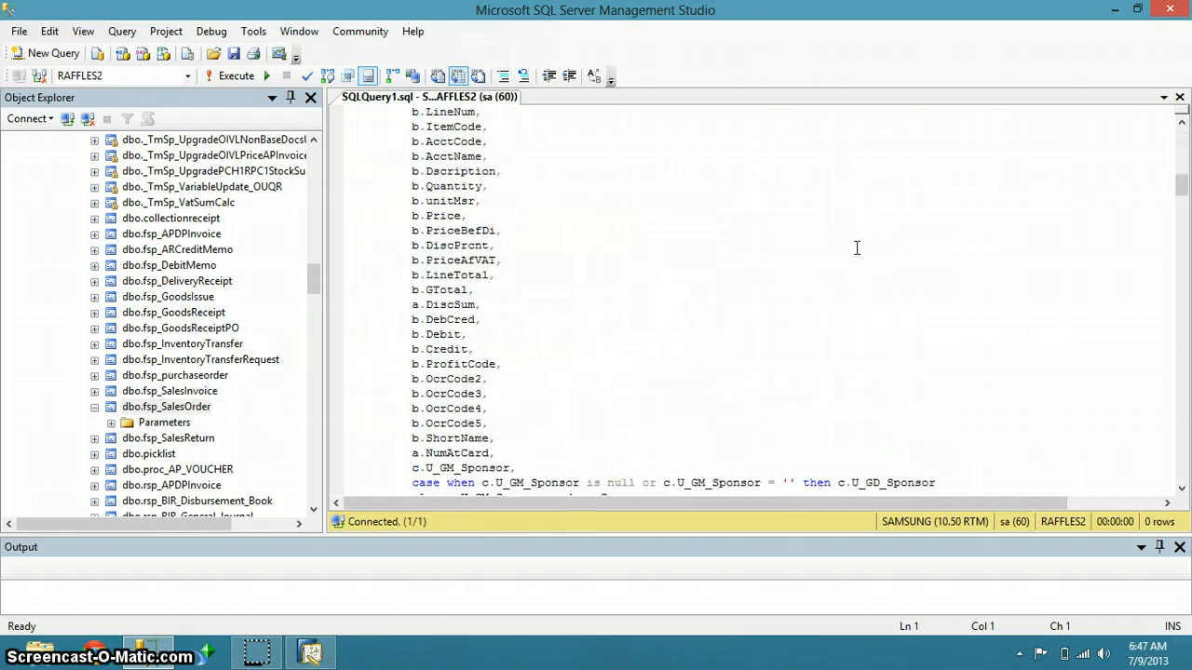
pyautogui.scroll(-12, 857, 247)
pyautogui.scroll(20, 857, 247)
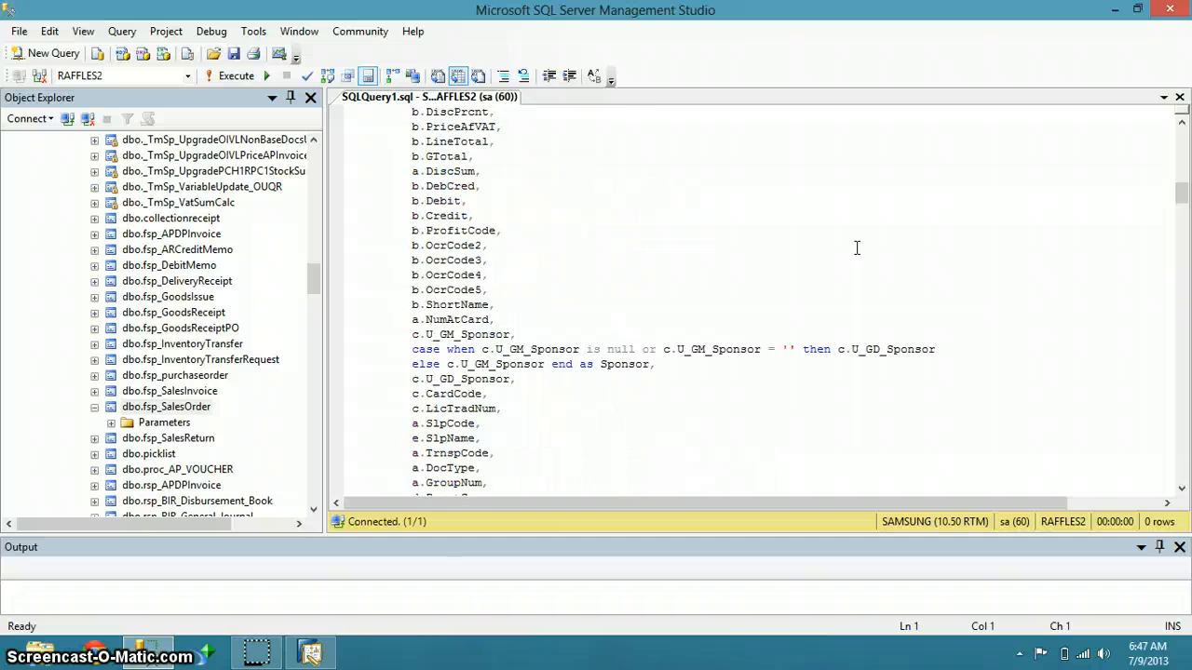
pyautogui.scroll(9, 856, 247)
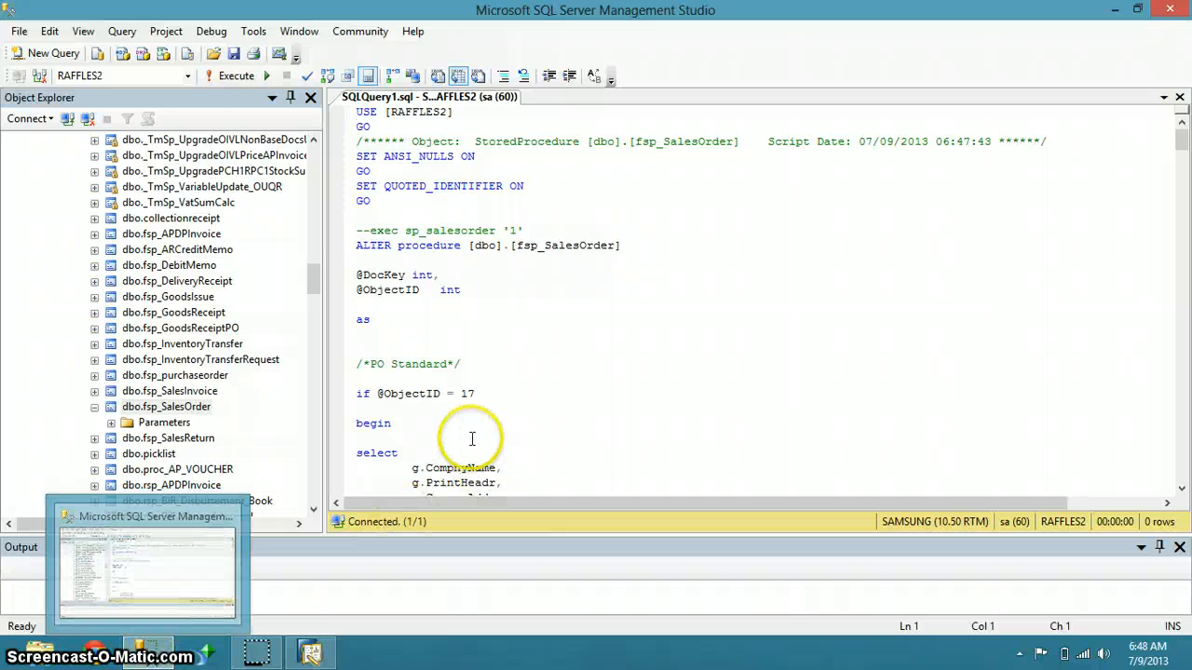
pyautogui.click(485, 397)
pyautogui.moveTo(485, 398); pyautogui.dragTo(379, 399)
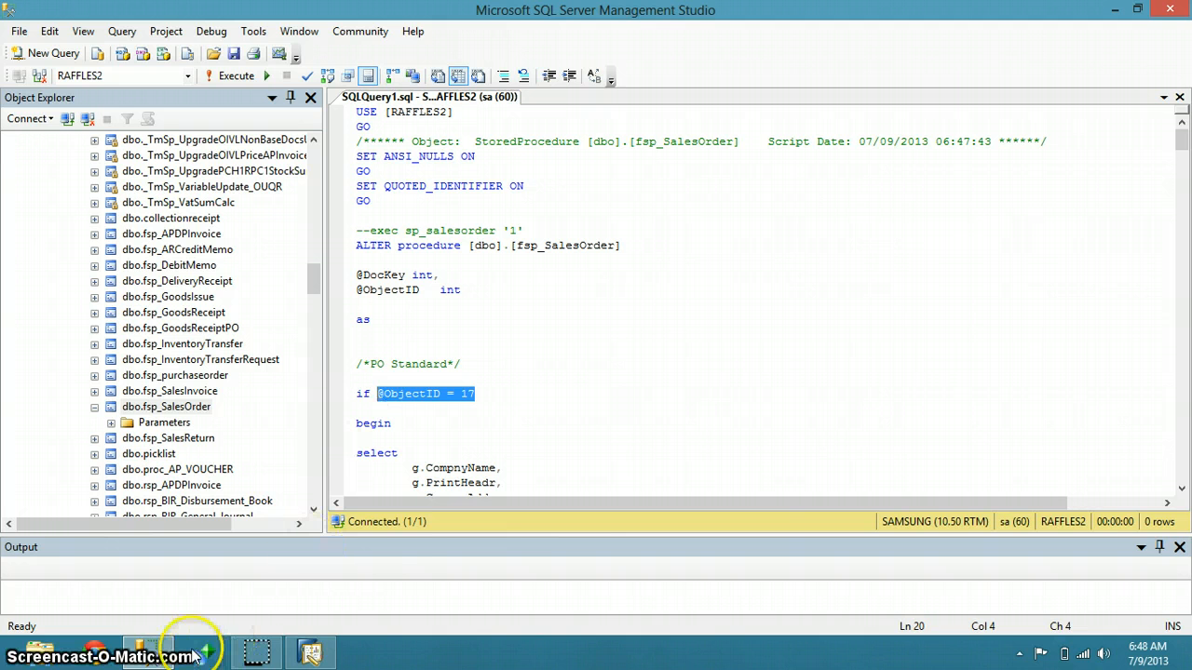
# Select the script's query from its select statement through to the end of the script
pyautogui.click(568, 446)
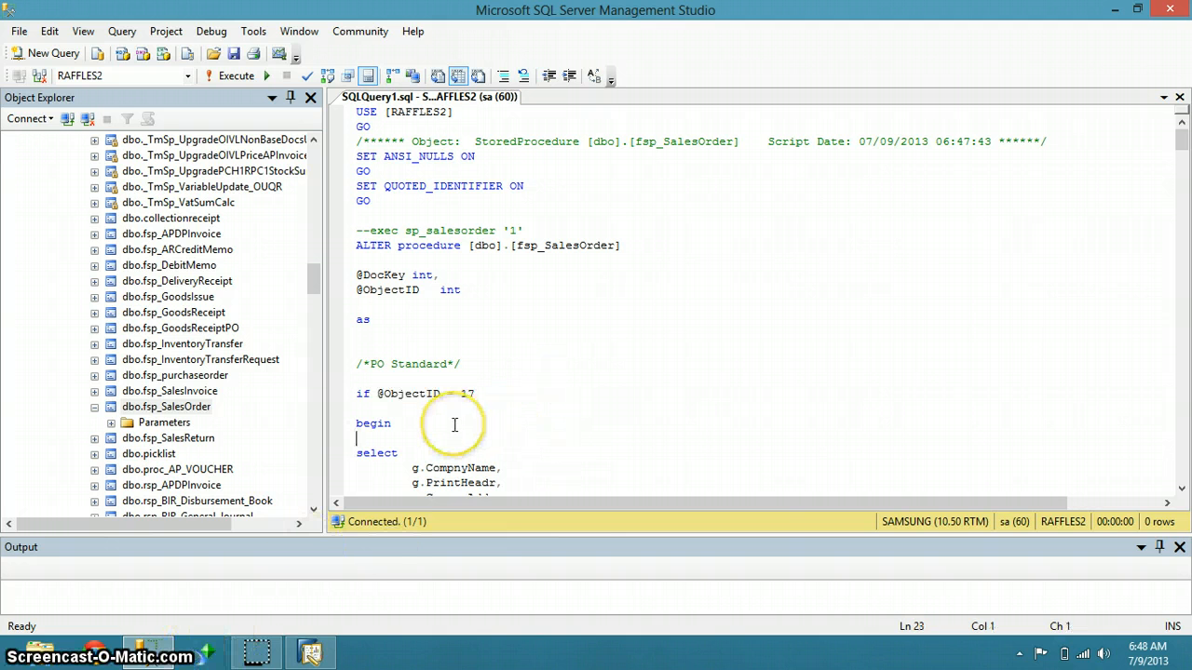
pyautogui.scroll(-1, 454, 425)
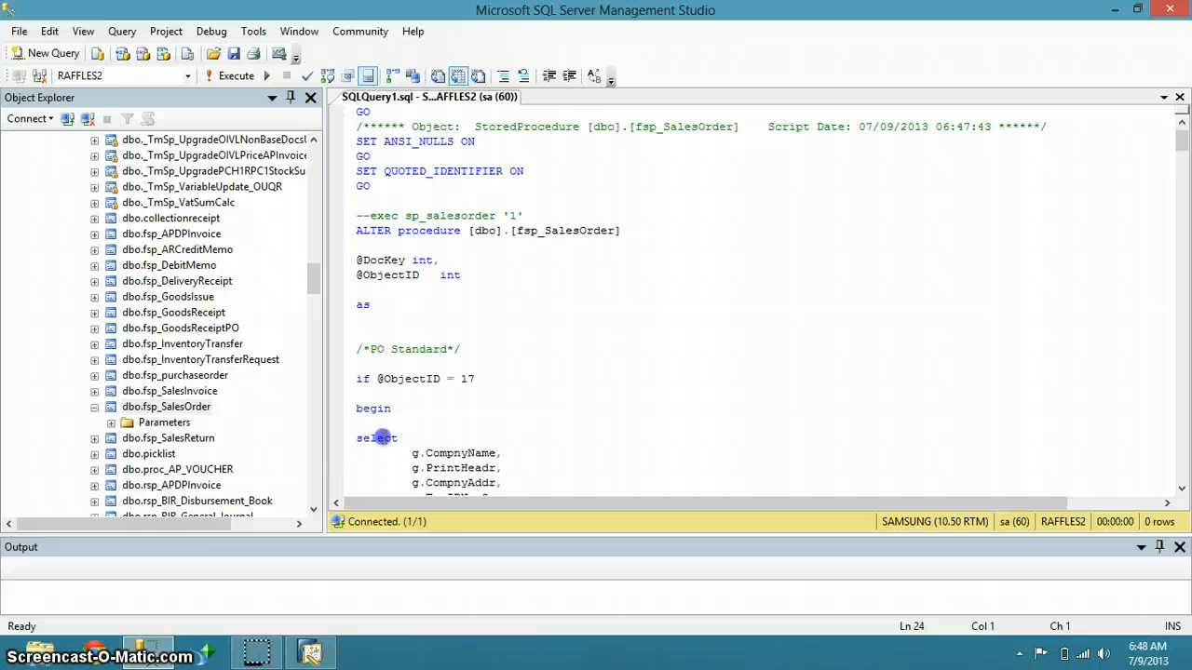
pyautogui.moveTo(357, 438); pyautogui.dragTo(686, 468)
pyautogui.scroll(20, 686, 467)
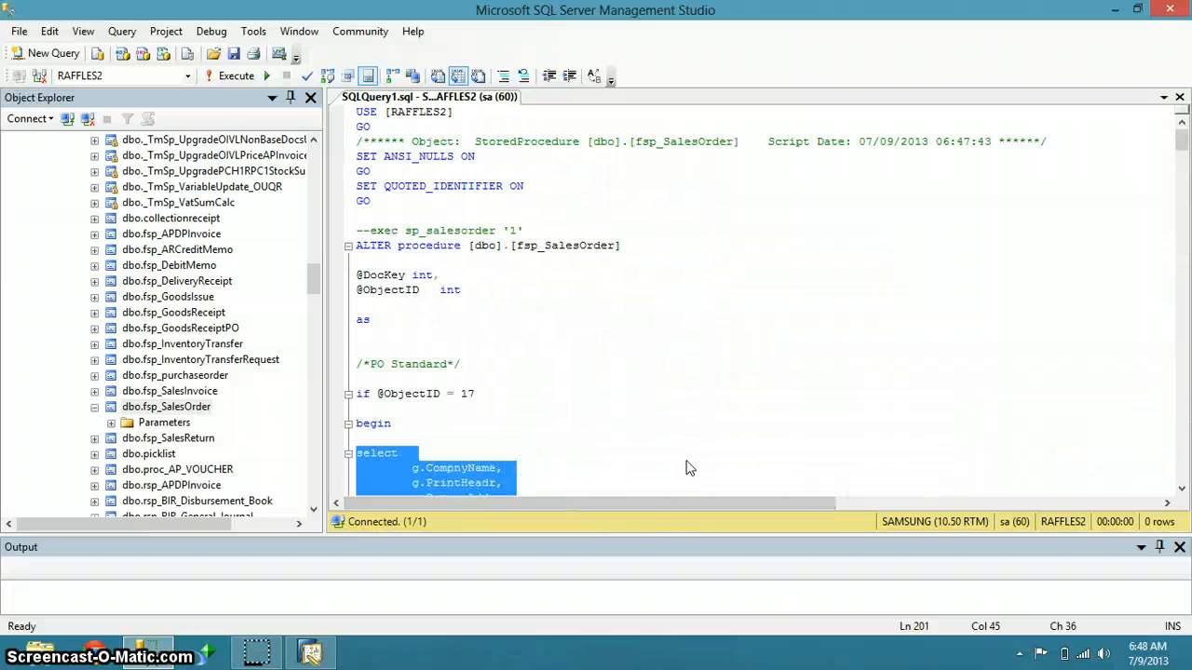
pyautogui.hotkey('ctrl', 'shift', 'End')
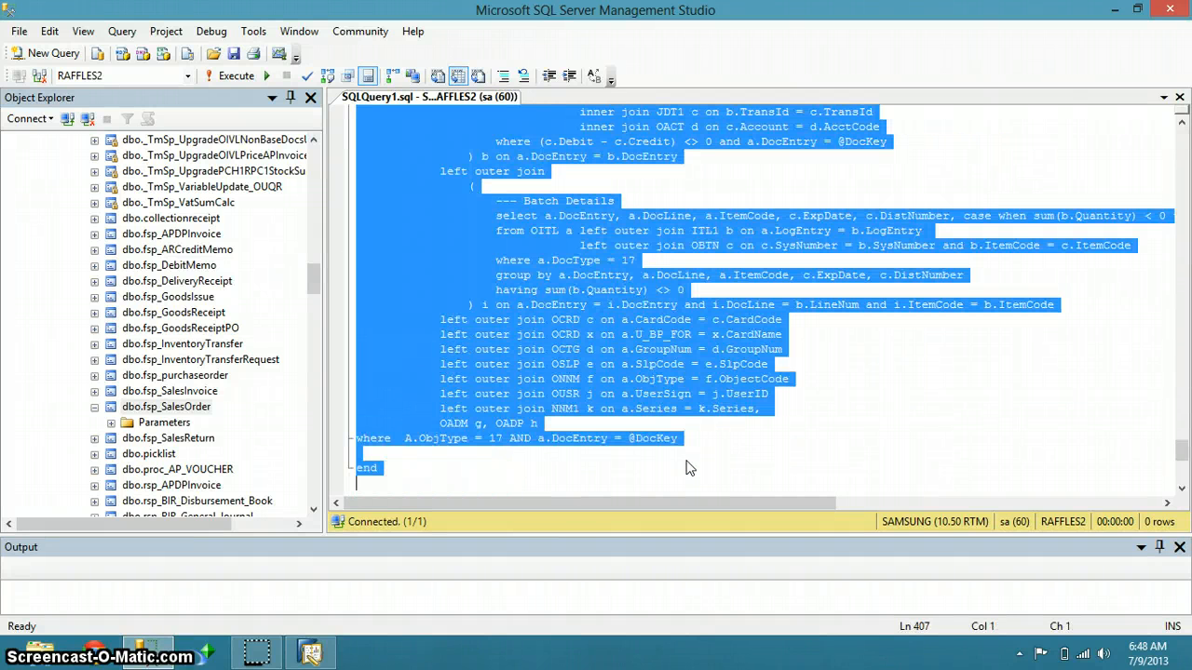
# Select only the commented test call exec sp_salesorder '1'
pyautogui.scroll(12, 686, 467)
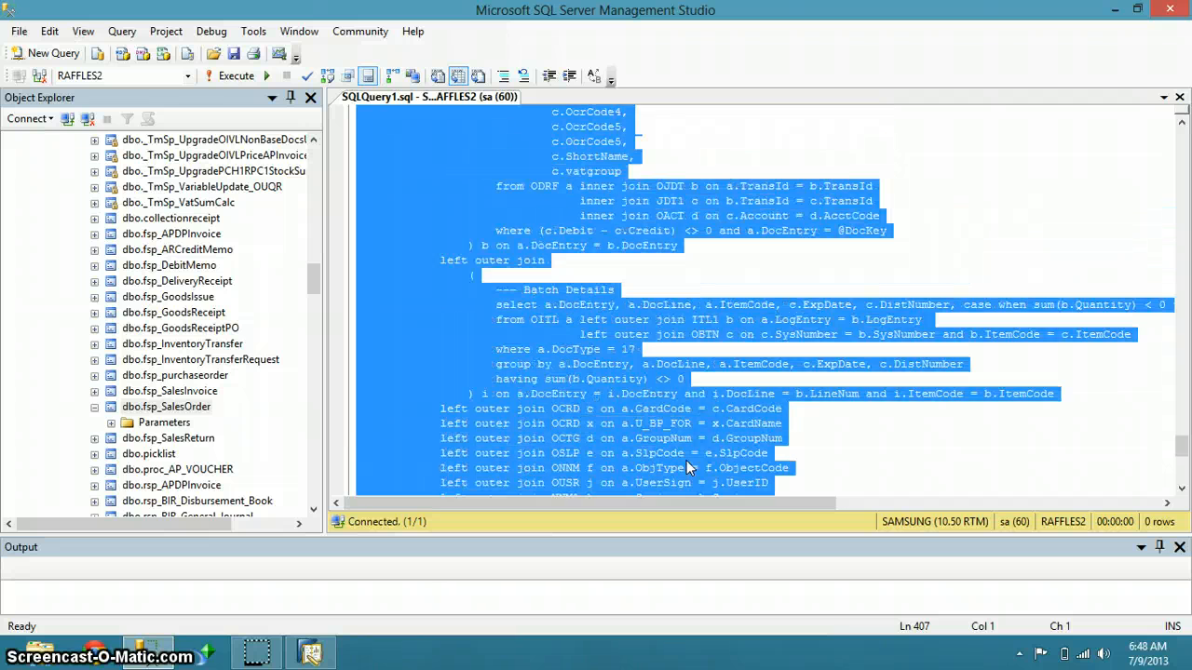
pyautogui.scroll(15, 686, 468)
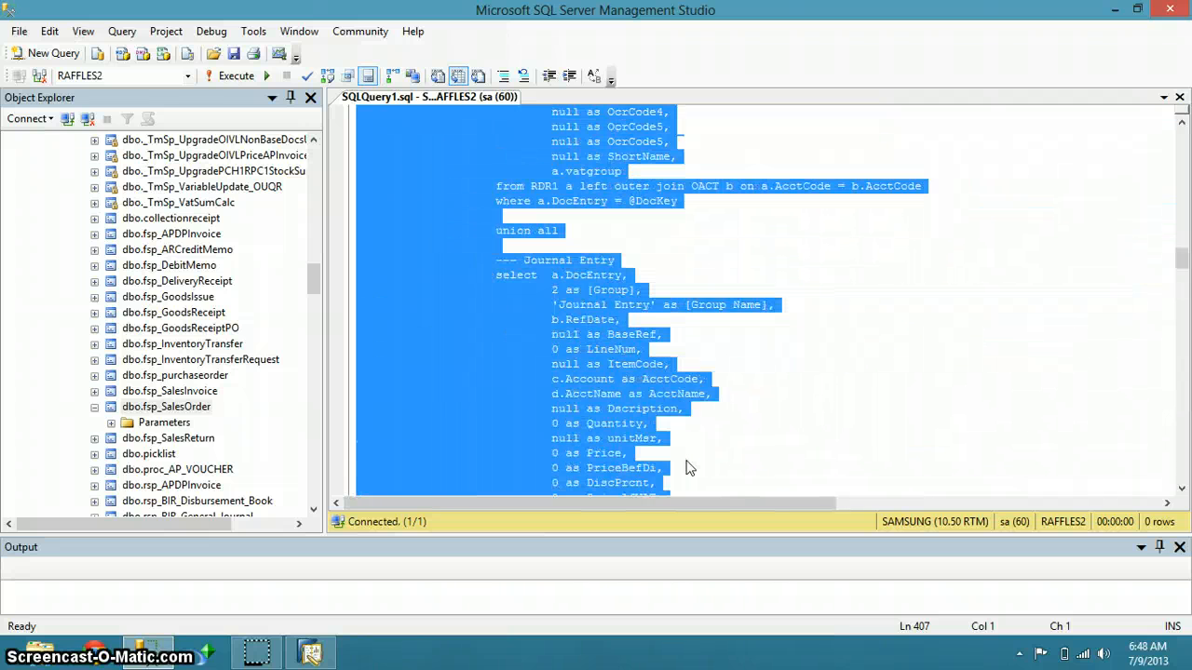
pyautogui.scroll(5, 686, 467)
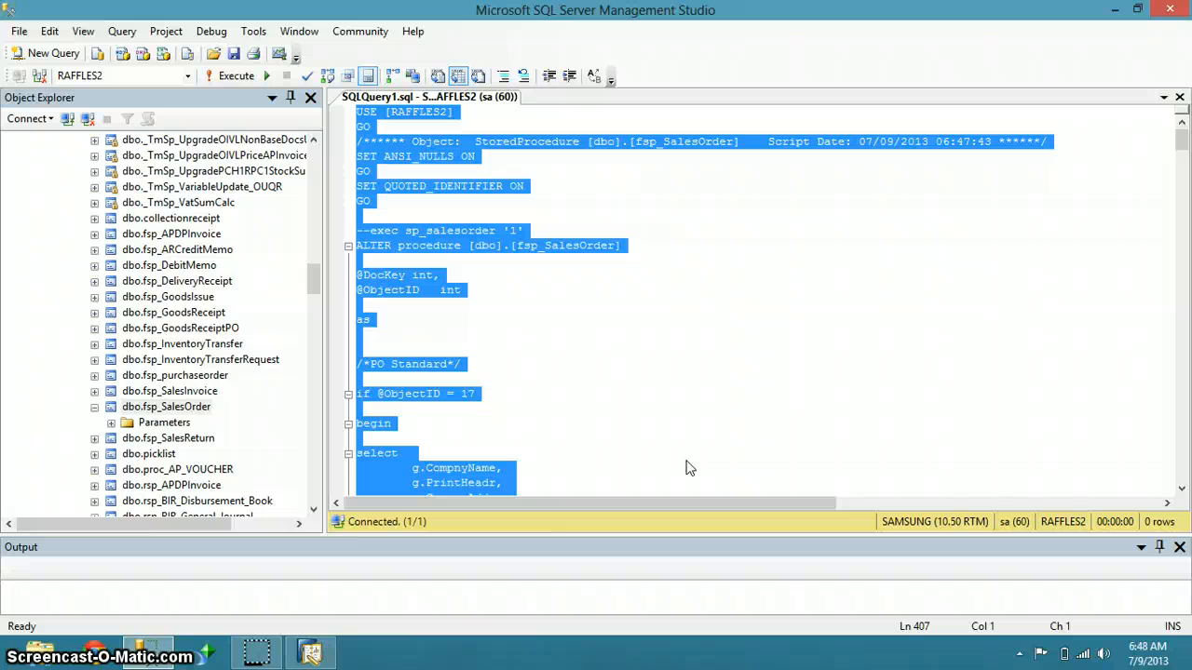
pyautogui.click(615, 274)
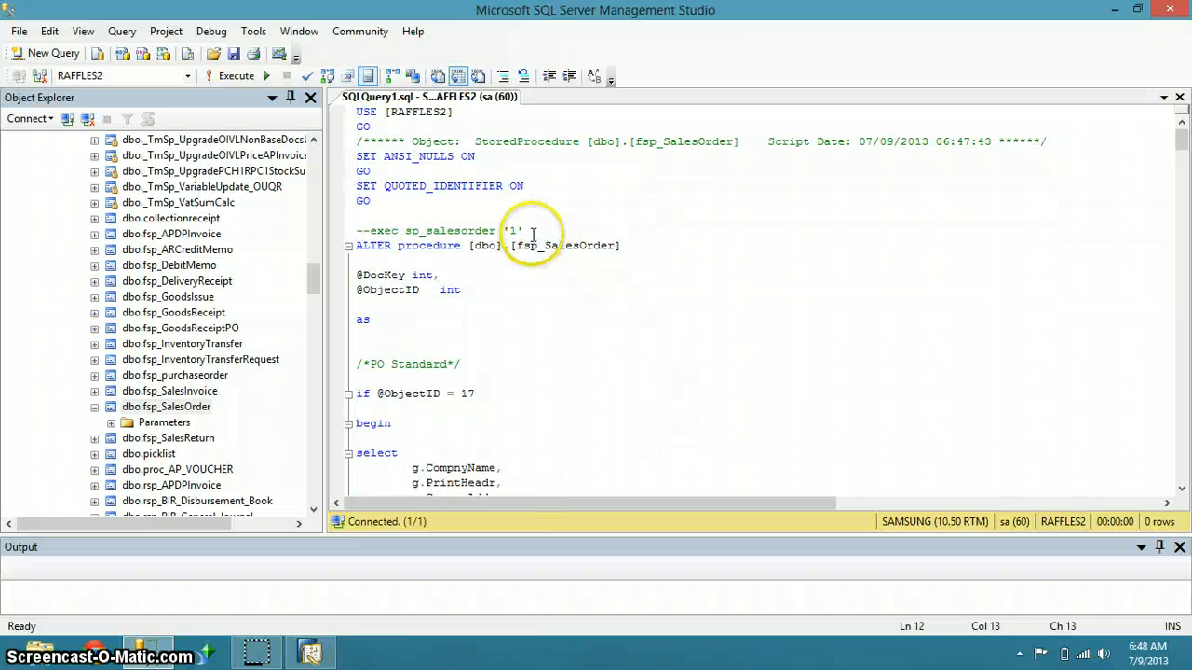
pyautogui.moveTo(524, 230); pyautogui.dragTo(381, 235)
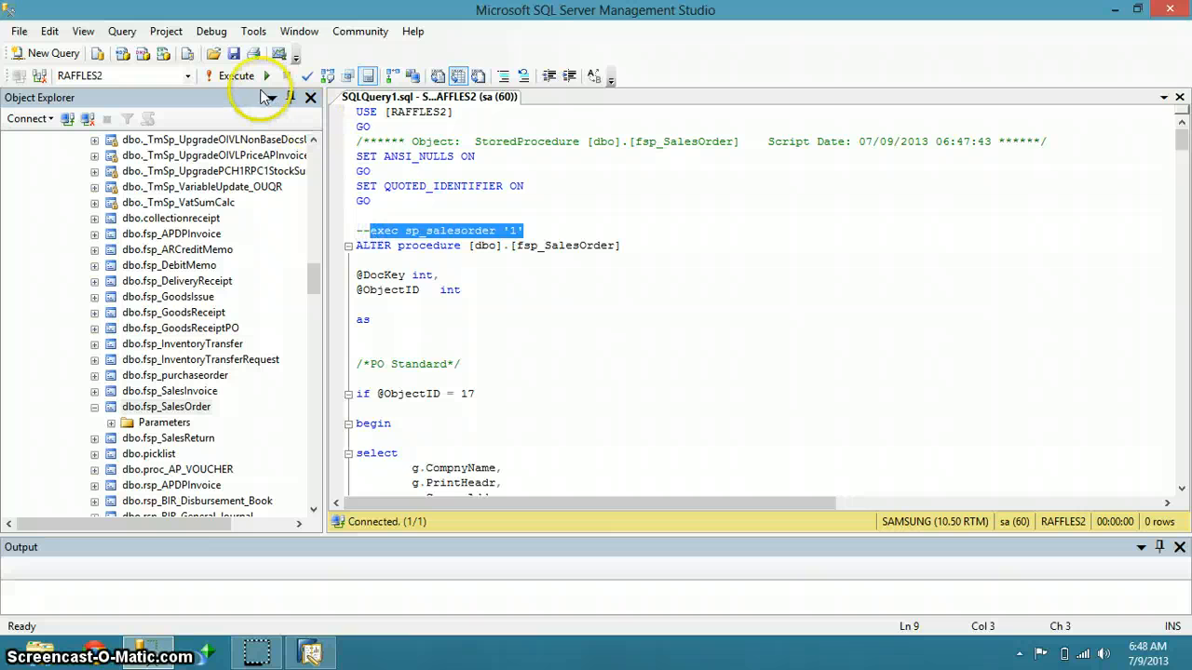
# Execute exec sp_salesorder '1' and scroll across the two-row result's columns
pyautogui.click(237, 77)
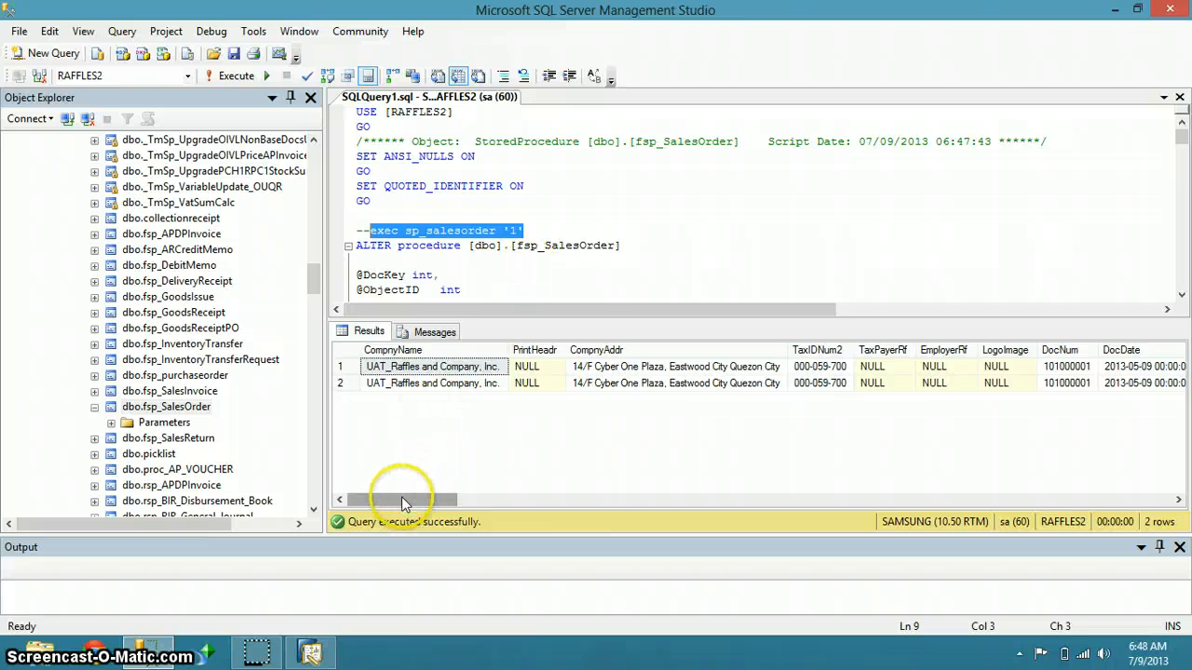
pyautogui.moveTo(401, 501); pyautogui.dragTo(514, 503)
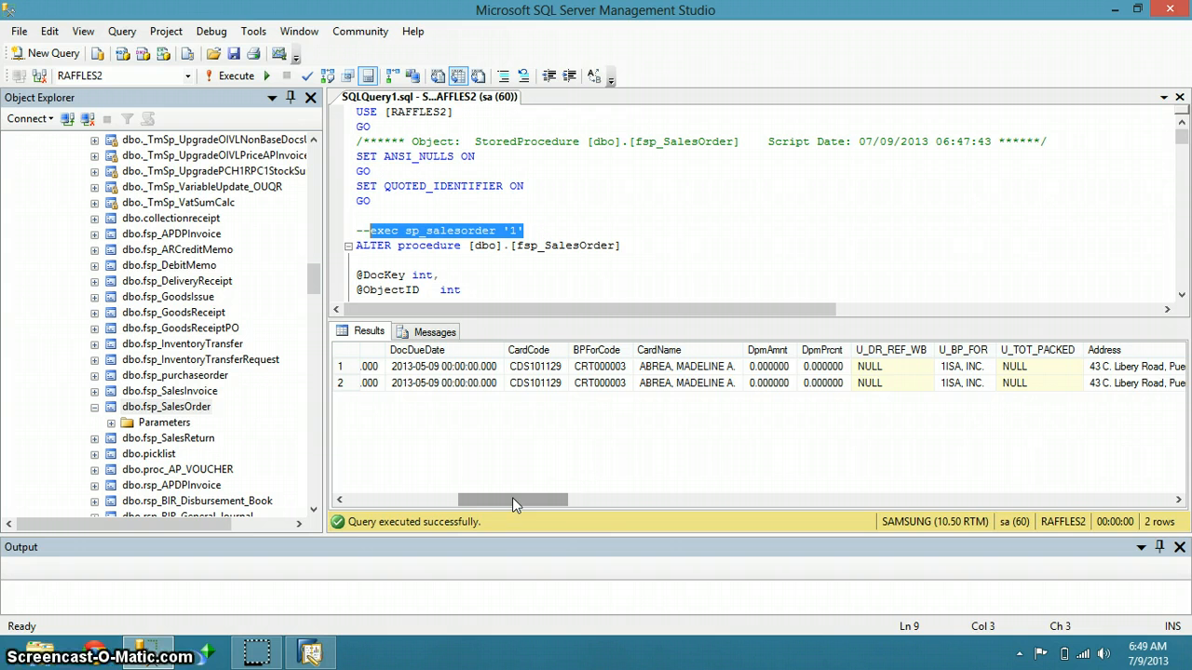
pyautogui.moveTo(513, 501); pyautogui.dragTo(545, 507)
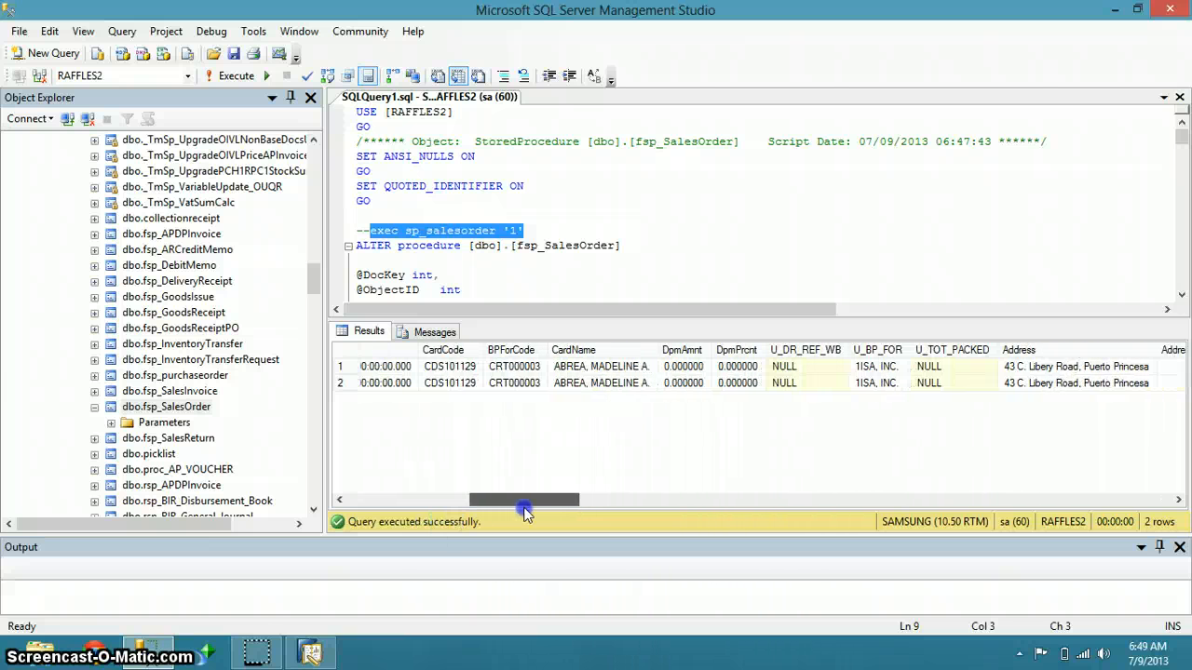
pyautogui.click(310, 652)
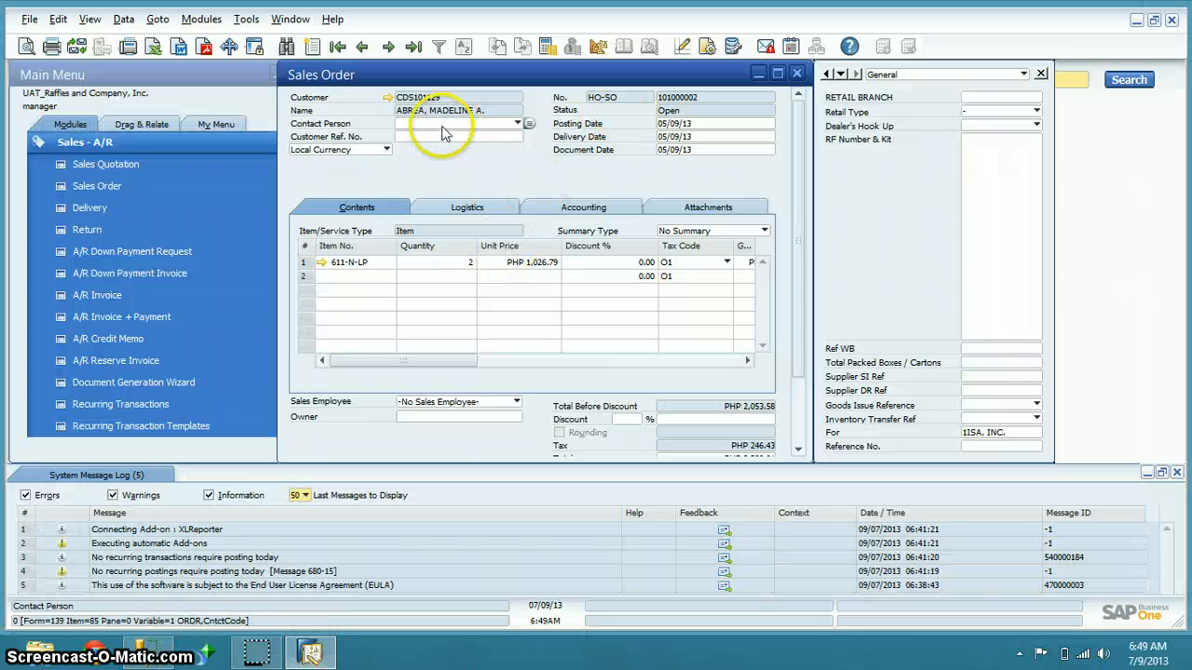
# Load sales order 101000001 and inspect its customer reference, quantities and item 611-N-LP
pyautogui.click(337, 47)
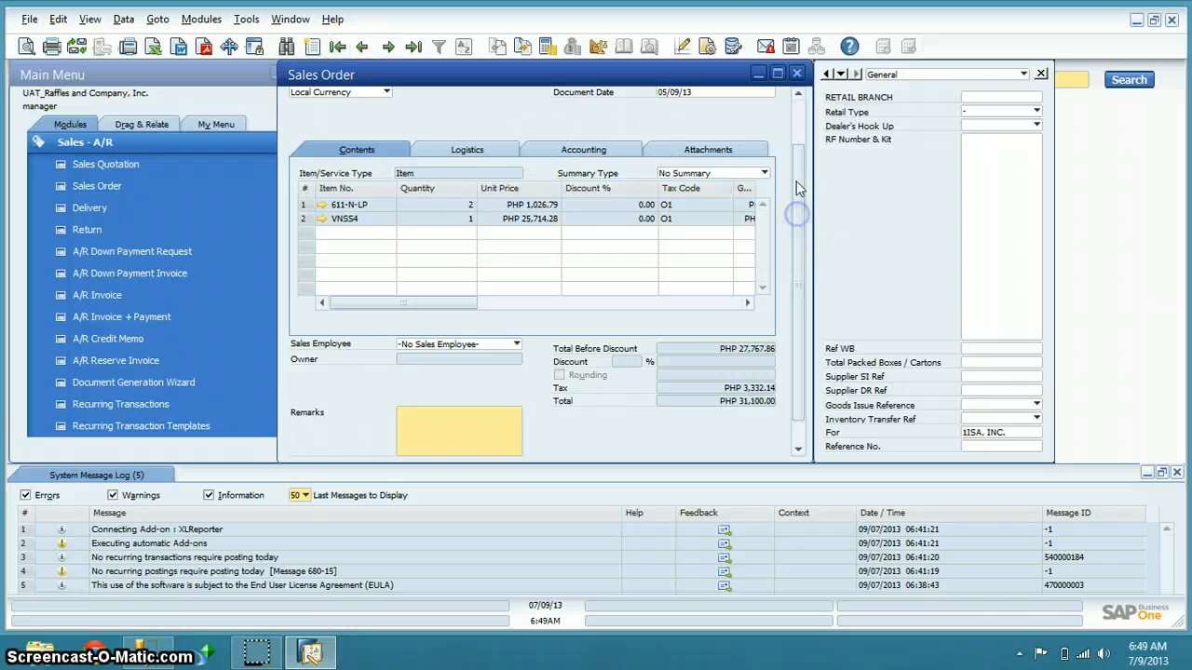
pyautogui.moveTo(798, 218); pyautogui.dragTo(794, 113)
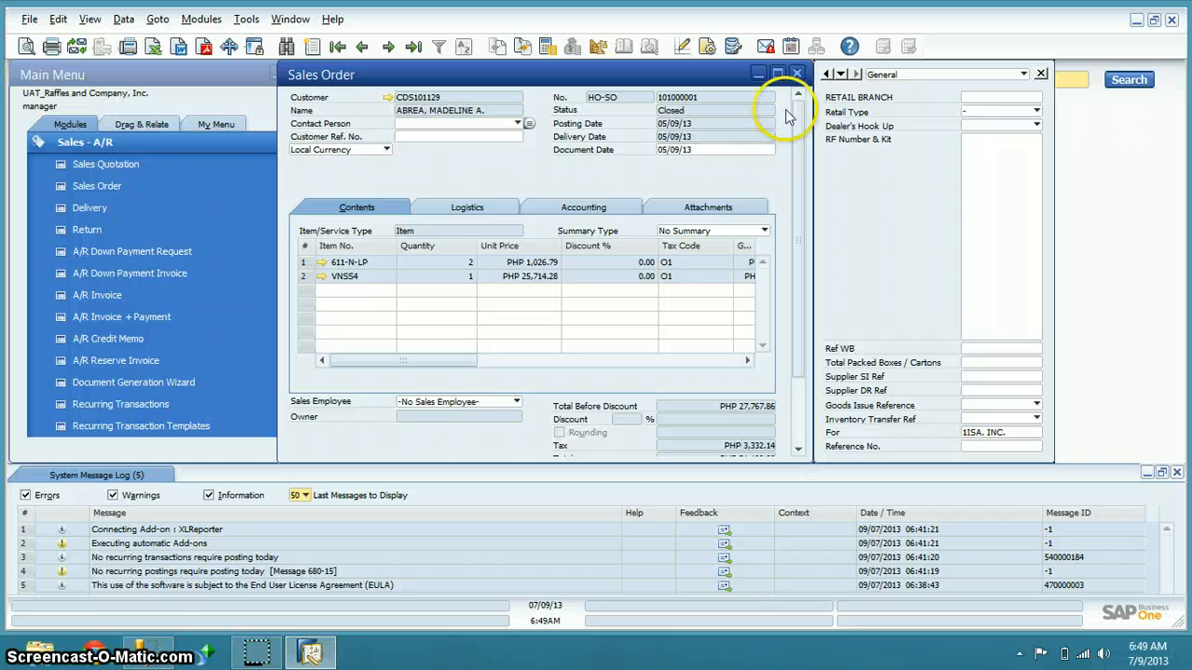
pyautogui.click(493, 135)
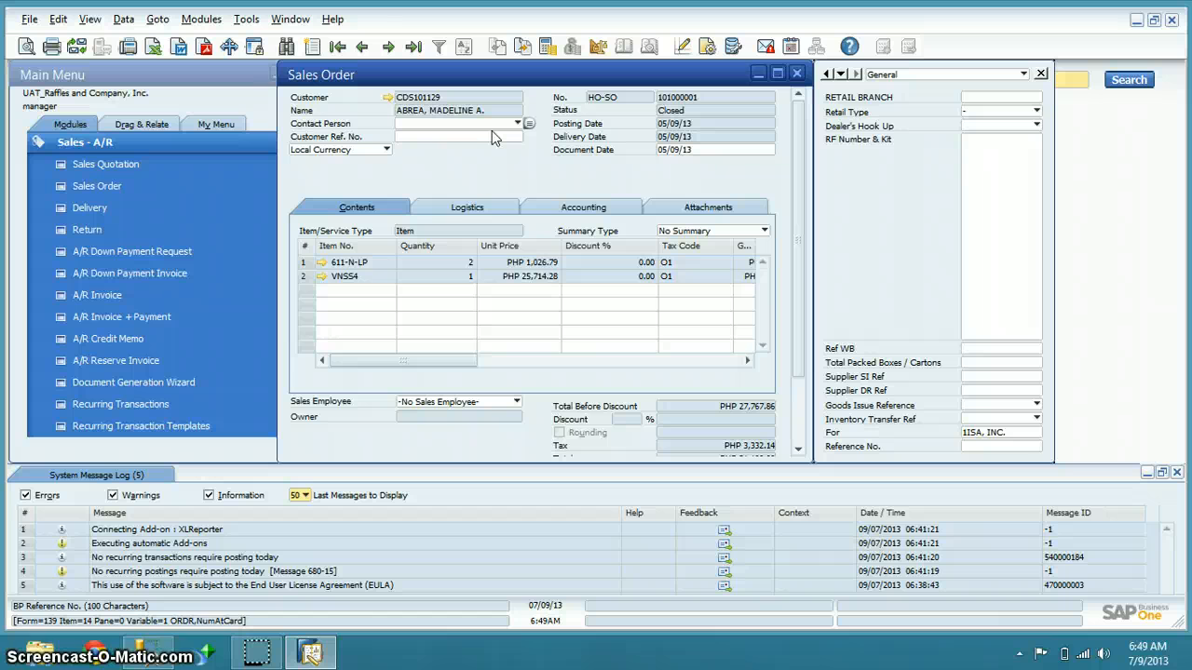
pyautogui.click(414, 300)
pyautogui.click(346, 264)
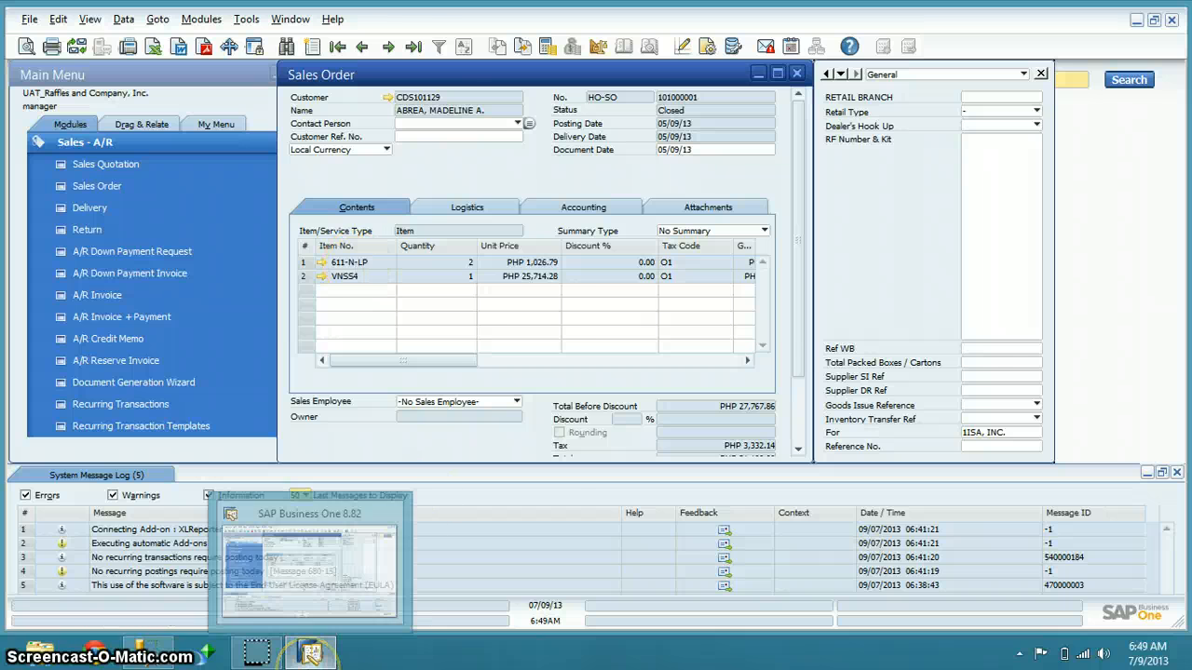
pyautogui.click(150, 652)
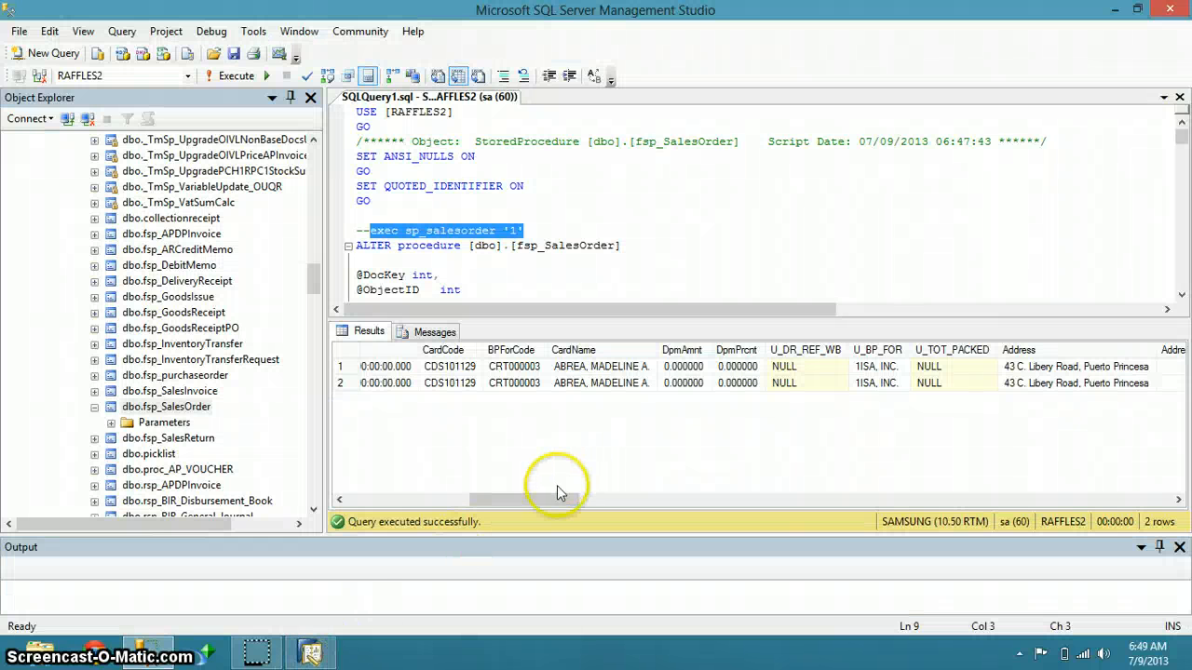
# Check result ItemCodes 611-N-LP and VNSS4 against the SAP sales order, then launch Crystal Reports
pyautogui.moveTo(544, 499); pyautogui.dragTo(696, 485)
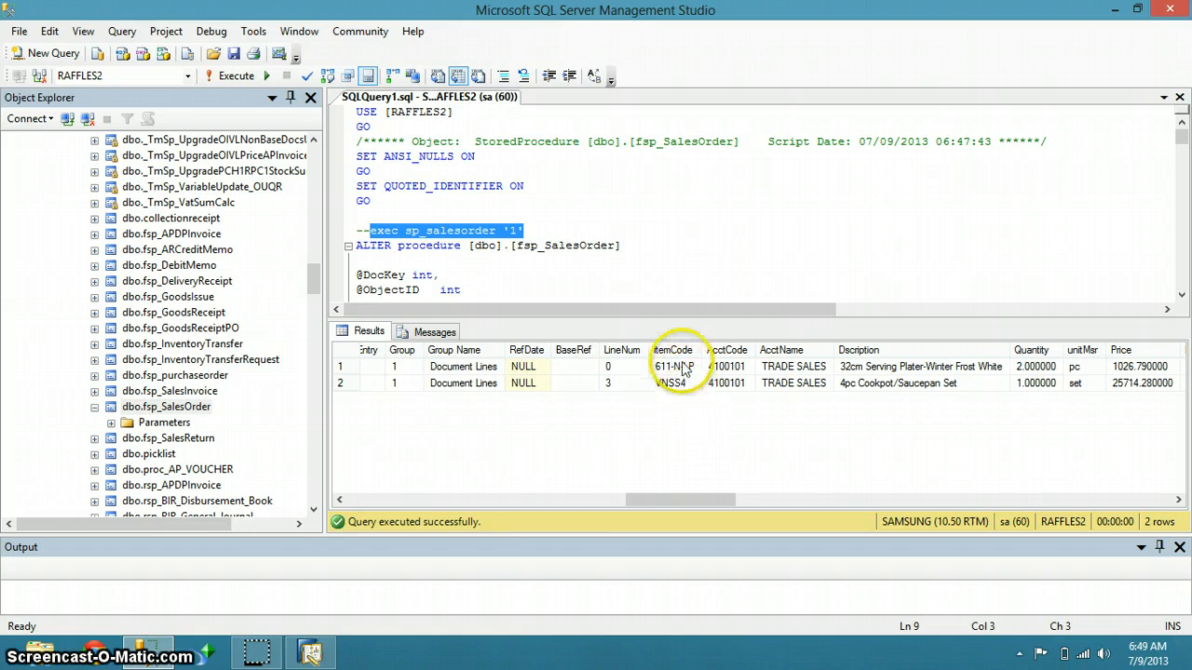
pyautogui.moveTo(680, 366); pyautogui.dragTo(685, 389)
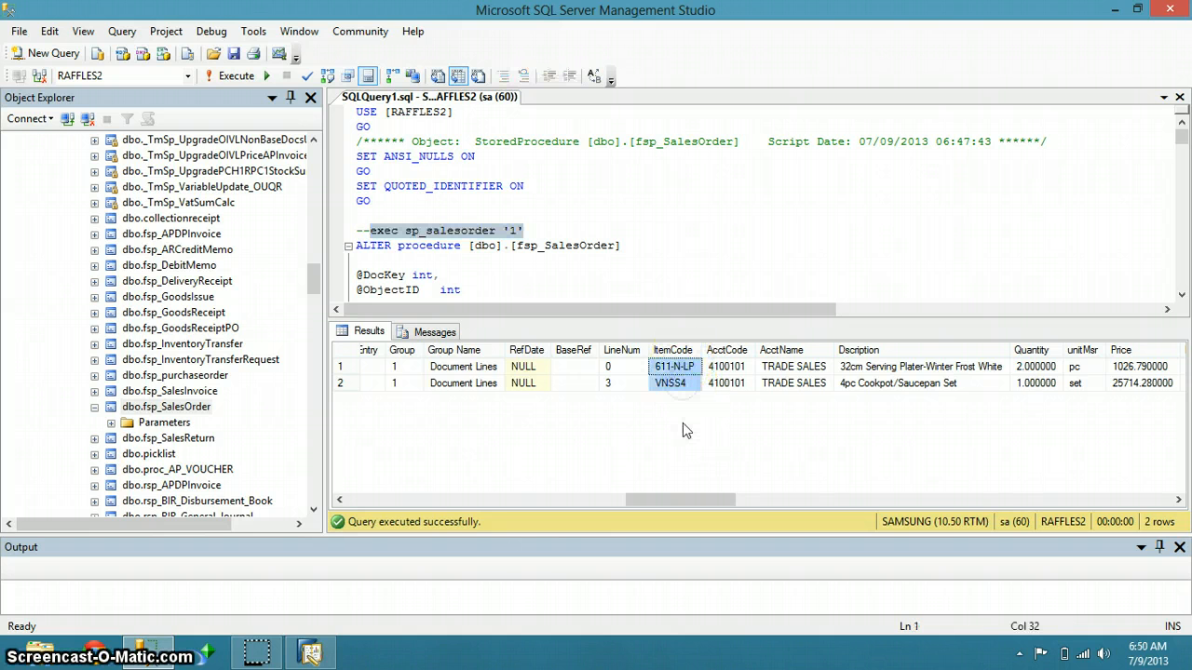
pyautogui.hotkey('alt', 'Tab')
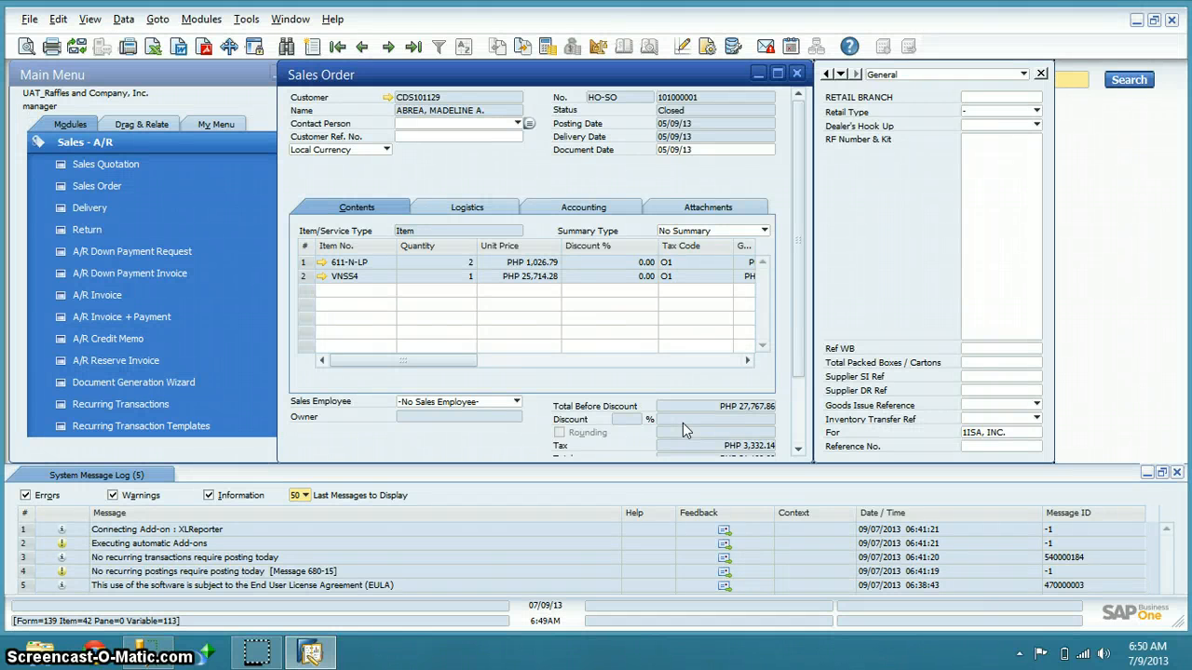
pyautogui.moveTo(374, 277); pyautogui.dragTo(373, 276)
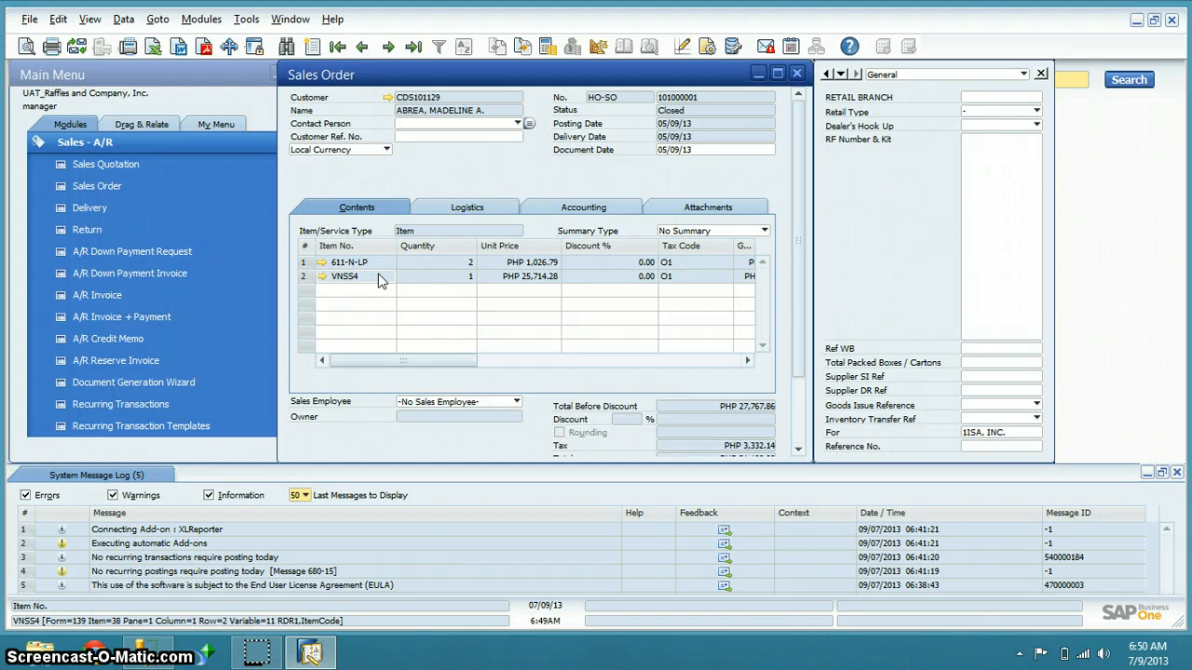
pyautogui.hotkey('alt', 'Tab')
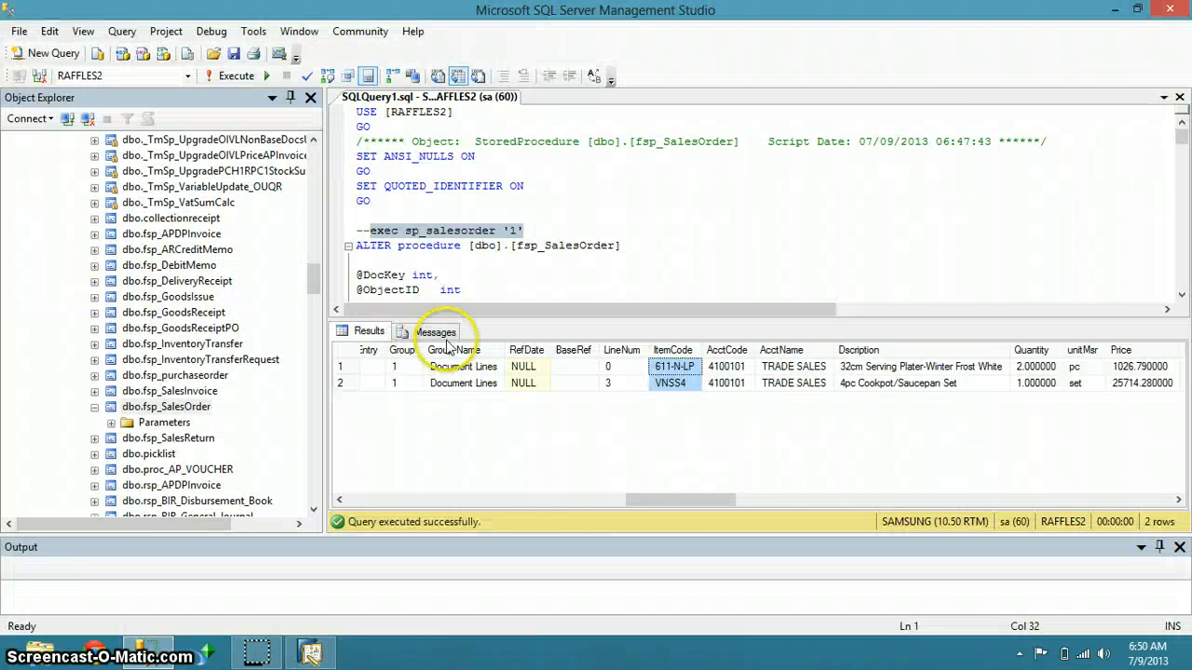
pyautogui.moveTo(660, 500); pyautogui.dragTo(373, 495)
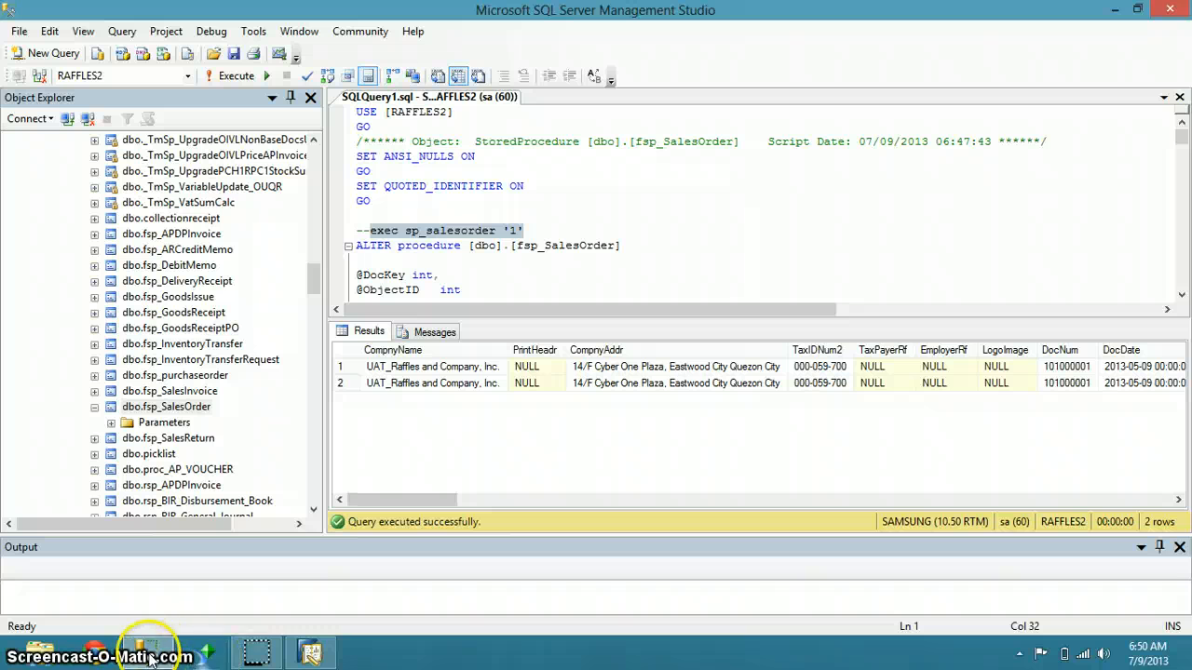
pyautogui.click(206, 662)
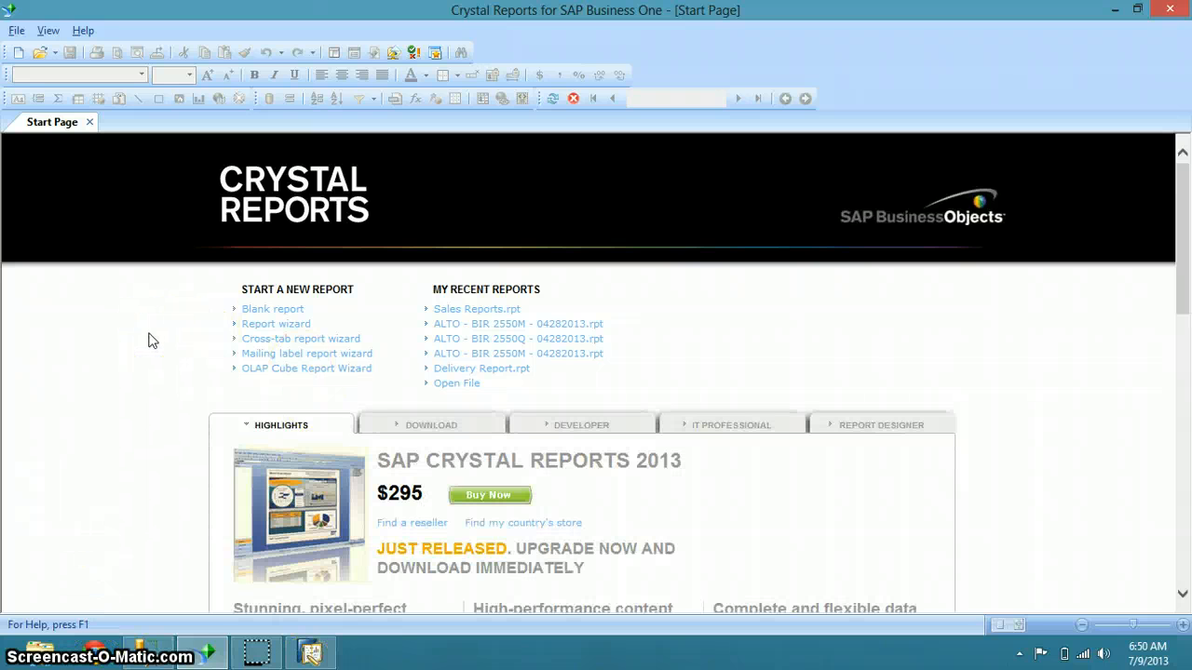
# Start a blank report (Report1) and dismiss the low-battery notification
pyautogui.click(286, 311)
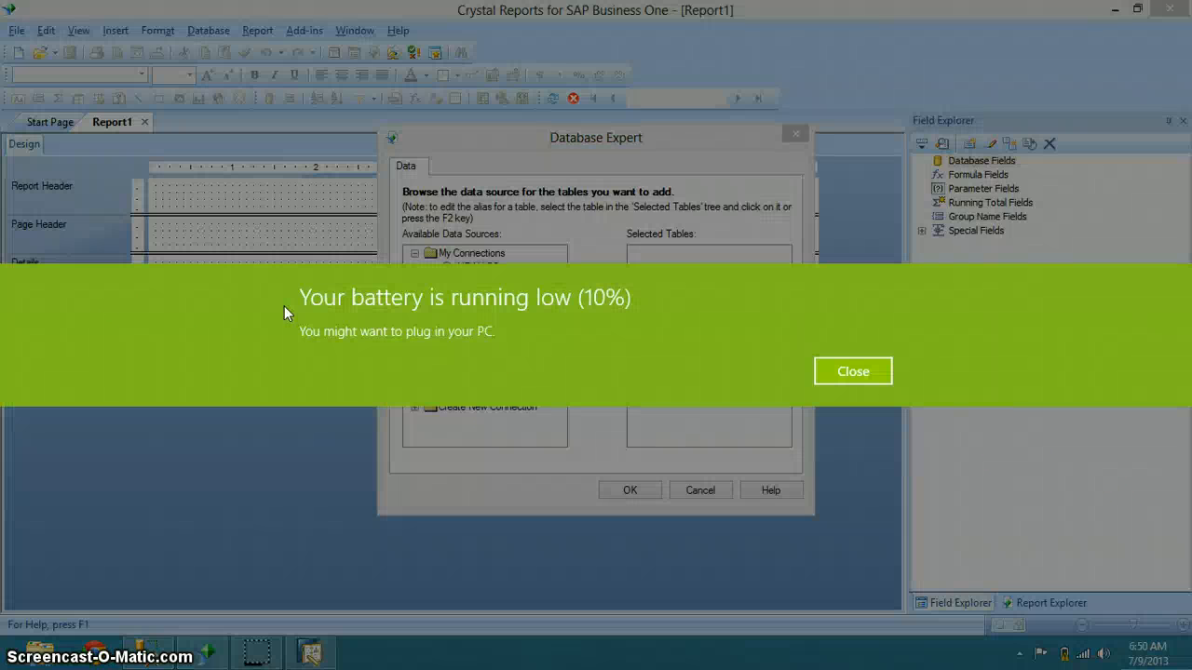
pyautogui.click(849, 372)
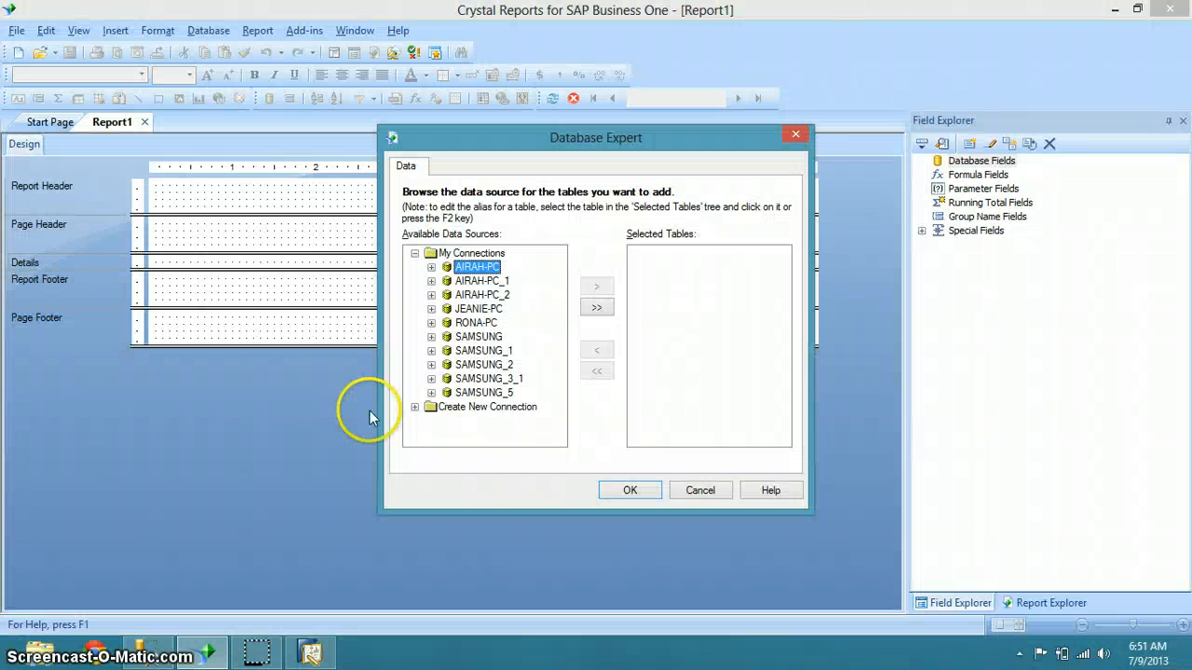
# Open the SAMSUNG OLE DB (ADO) login details and clear the saved password
pyautogui.click(479, 338)
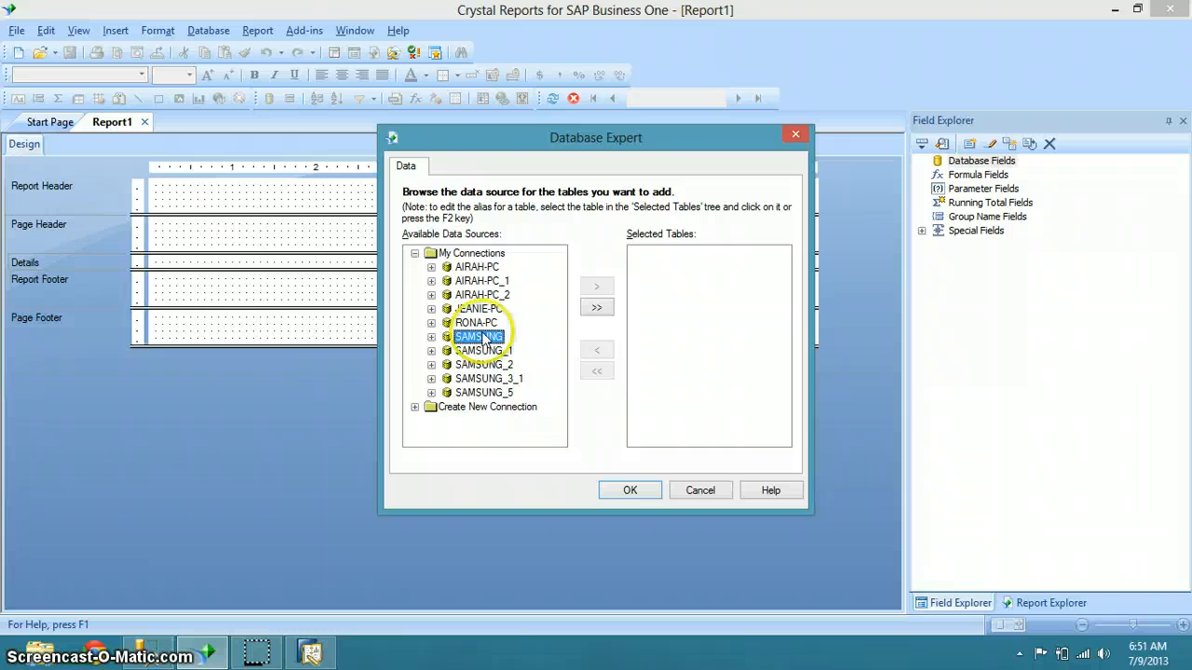
pyautogui.click(432, 337)
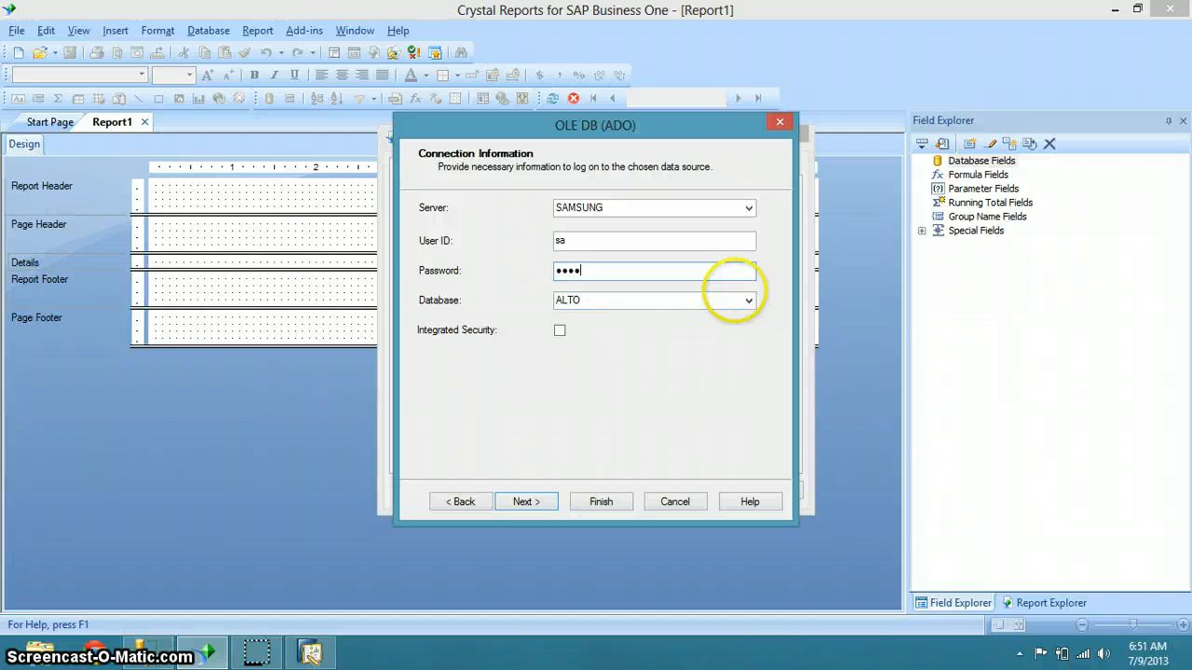
pyautogui.click(749, 300)
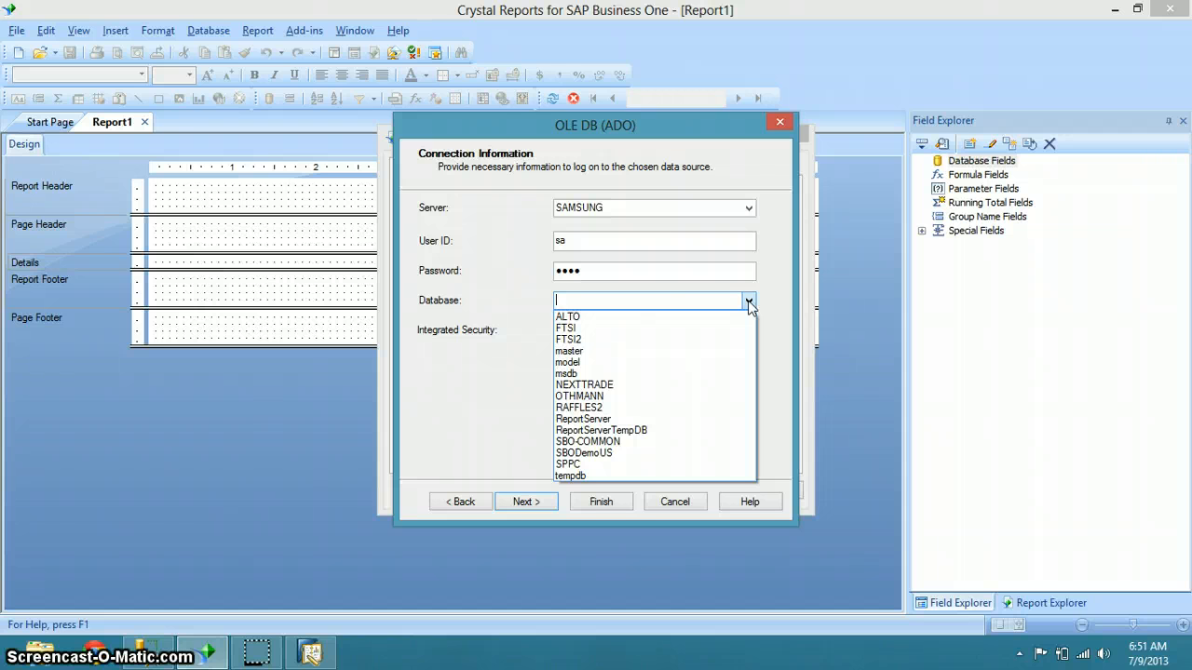
pyautogui.click(697, 274)
pyautogui.moveTo(697, 274); pyautogui.dragTo(506, 319)
pyautogui.press('BackSpace')
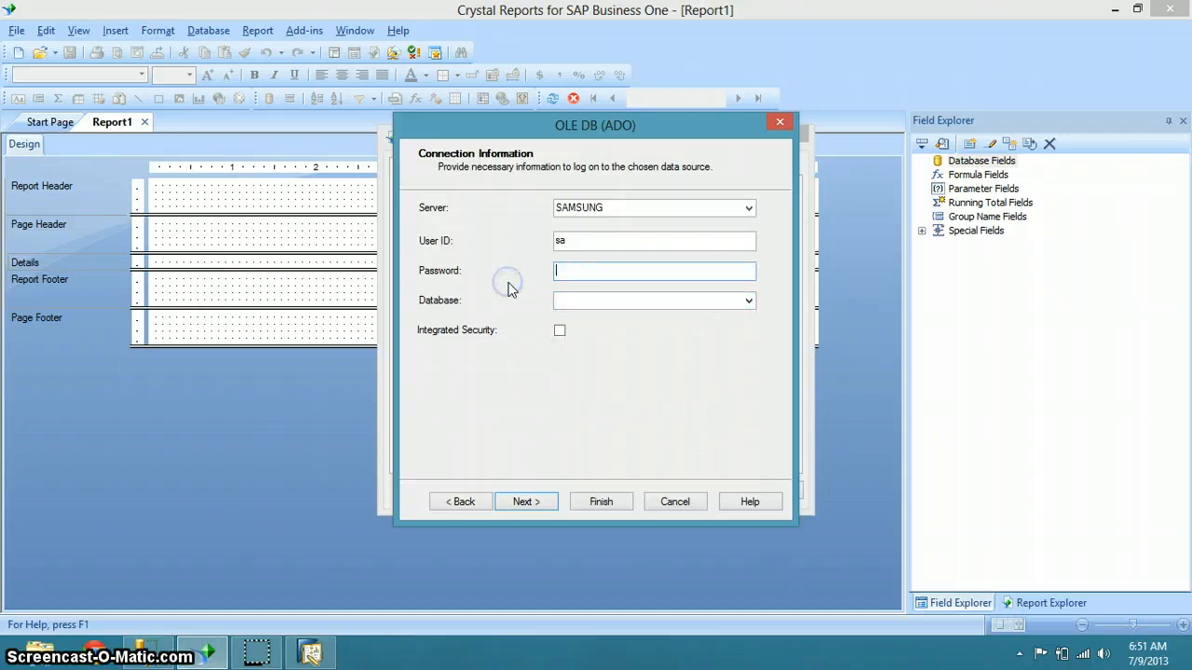
pyautogui.click(601, 287)
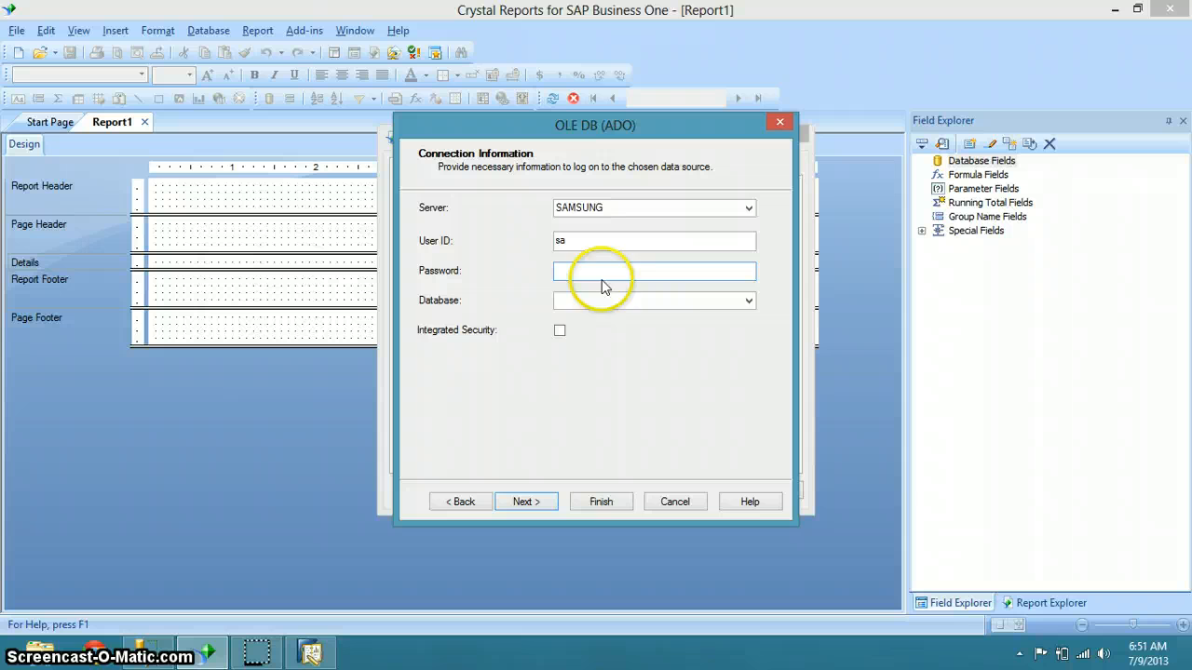
# Re-enter the password, choose RAFFLES2 from the Database list, and finish the connection
pyautogui.click(751, 306)
pyautogui.click(751, 304)
pyautogui.click(752, 303)
pyautogui.click(752, 304)
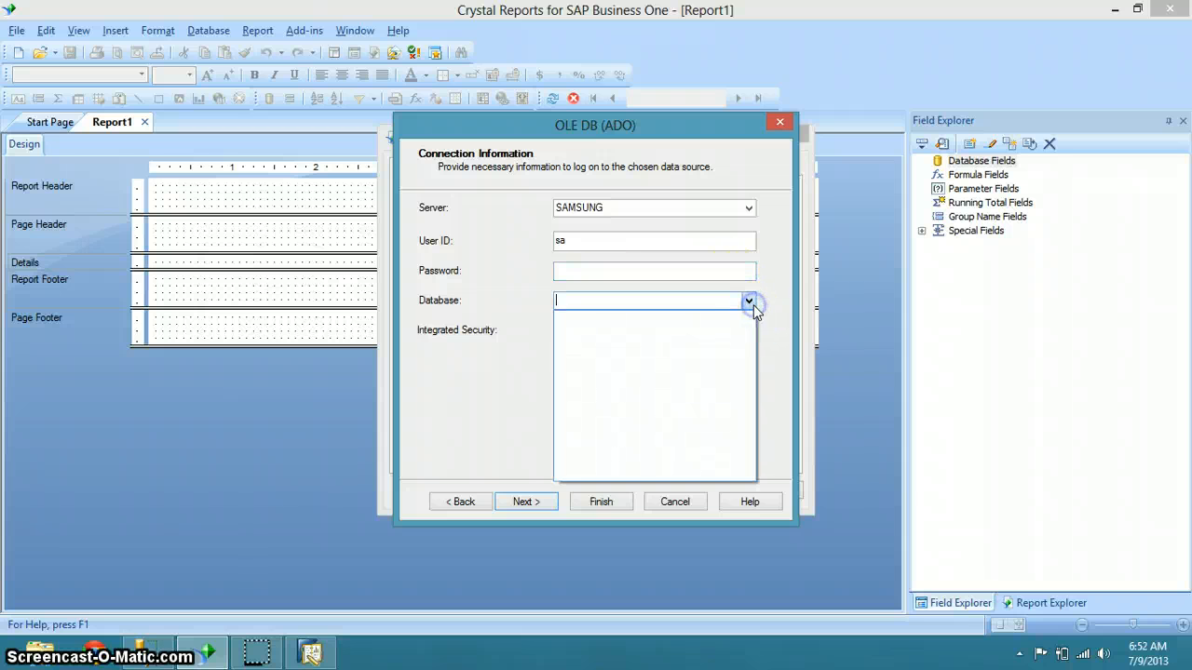
pyautogui.click(752, 304)
pyautogui.click(749, 301)
pyautogui.click(752, 303)
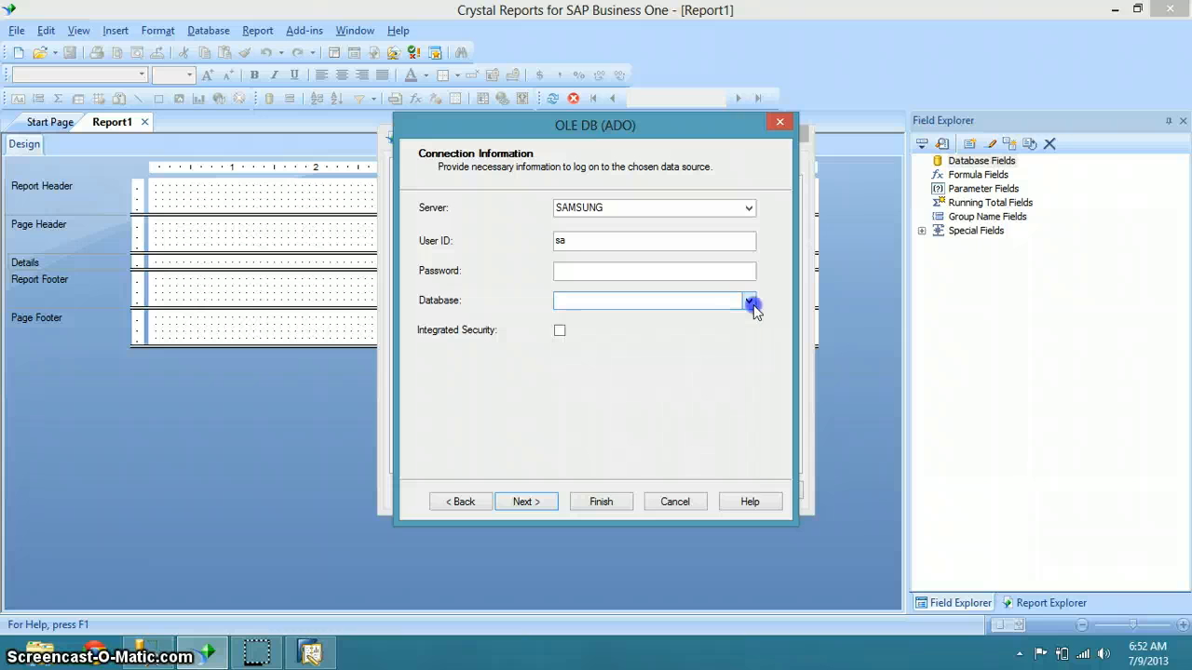
pyautogui.click(696, 273)
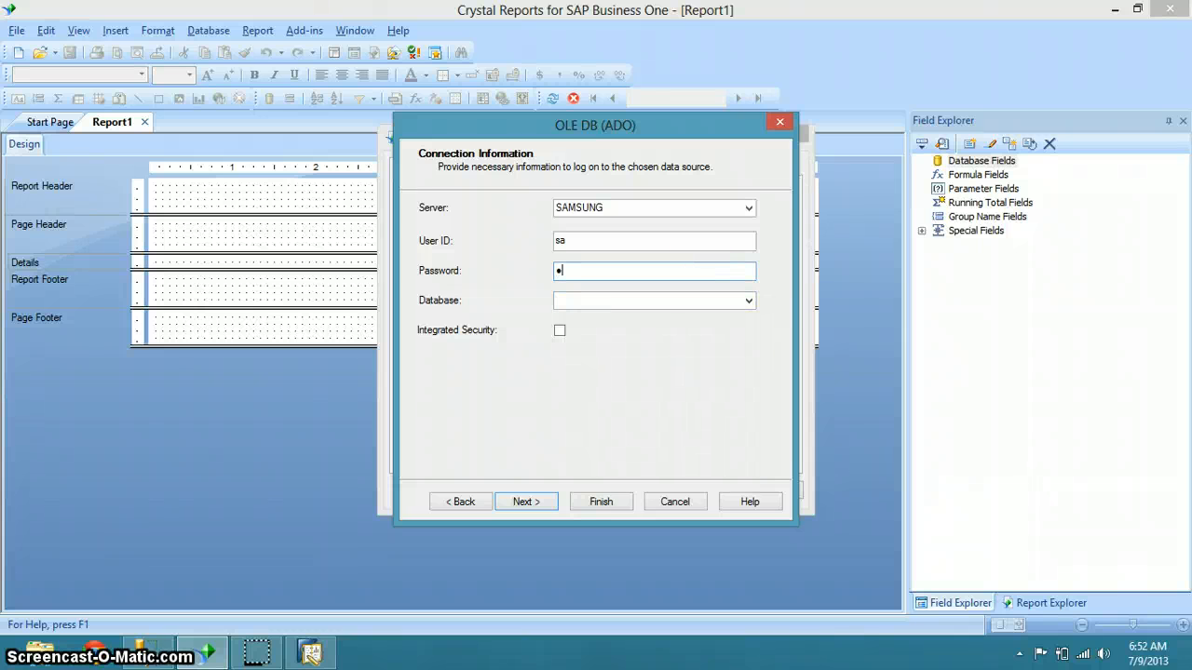
pyautogui.click(748, 302)
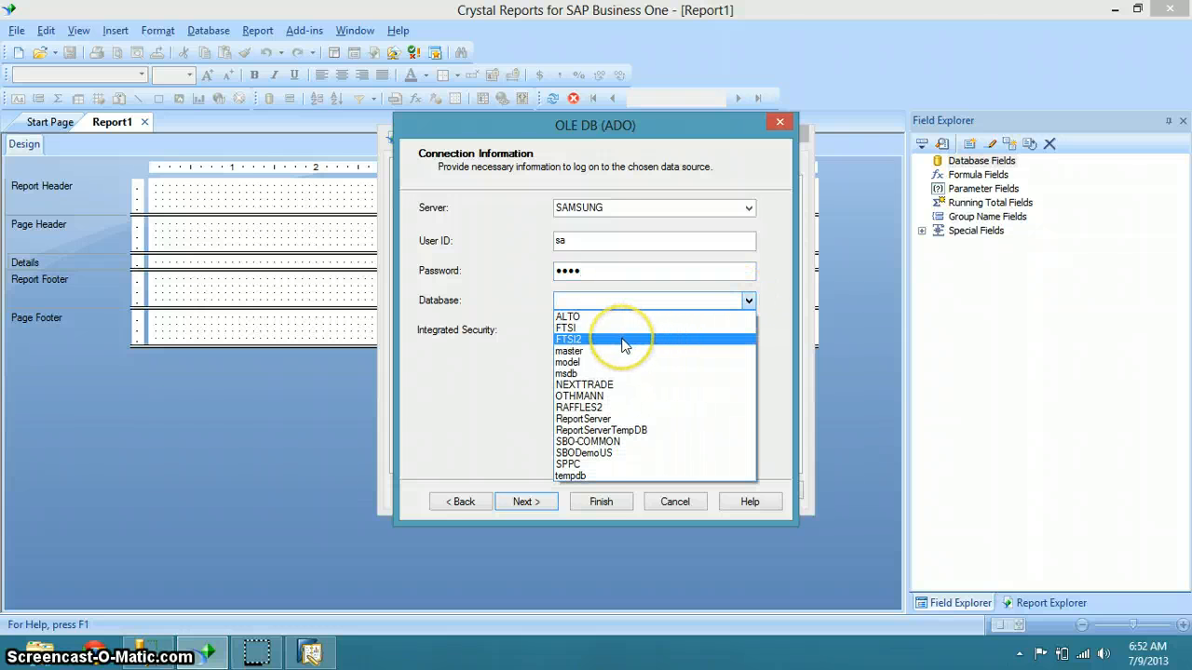
pyautogui.click(602, 410)
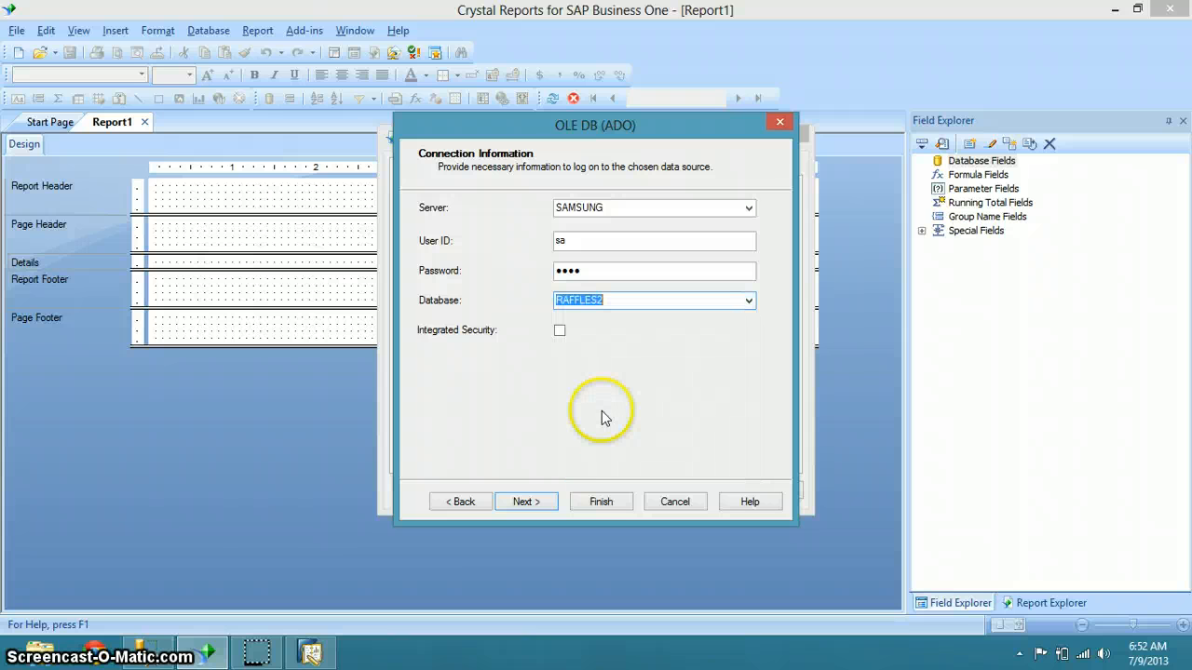
pyautogui.click(587, 503)
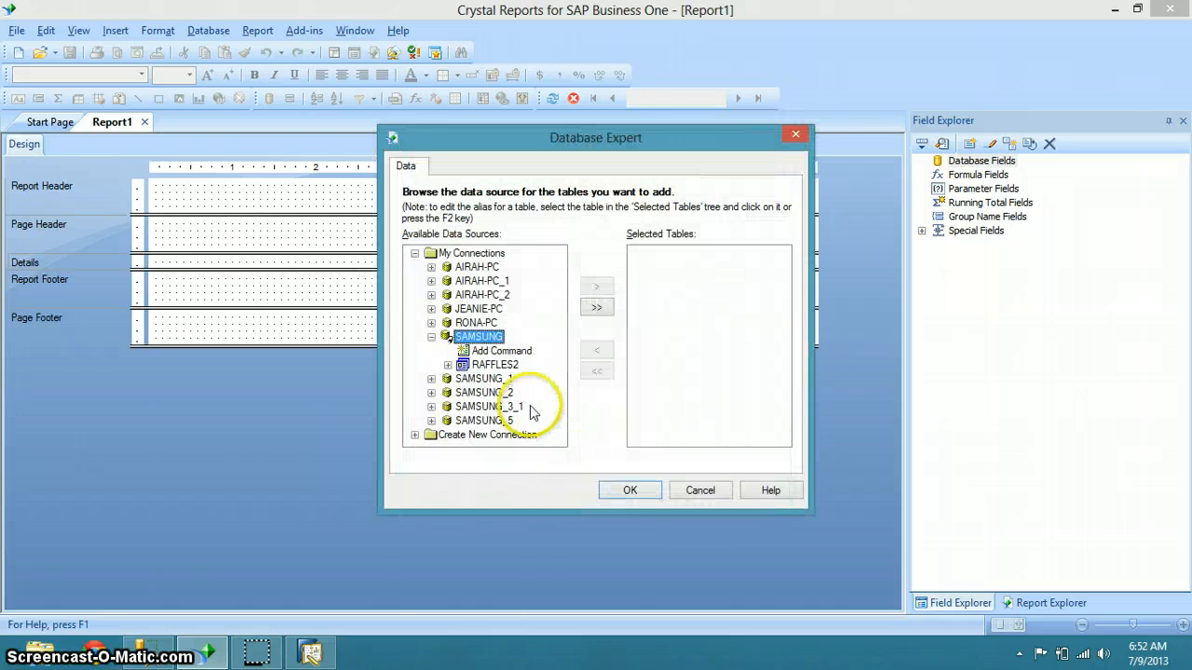
# Expand RAFFLES2 > dbo > Stored Procedures and add fsp_SalesOrder;1 to the selected tables
pyautogui.click(448, 365)
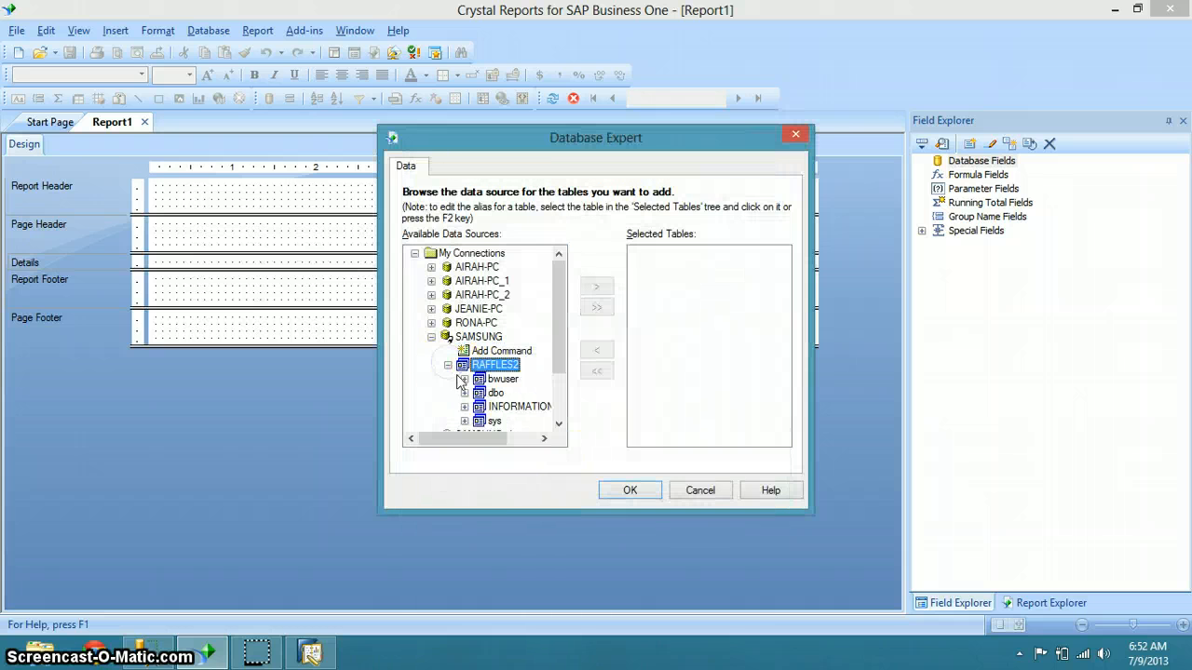
pyautogui.click(466, 395)
pyautogui.moveTo(558, 364); pyautogui.dragTo(562, 377)
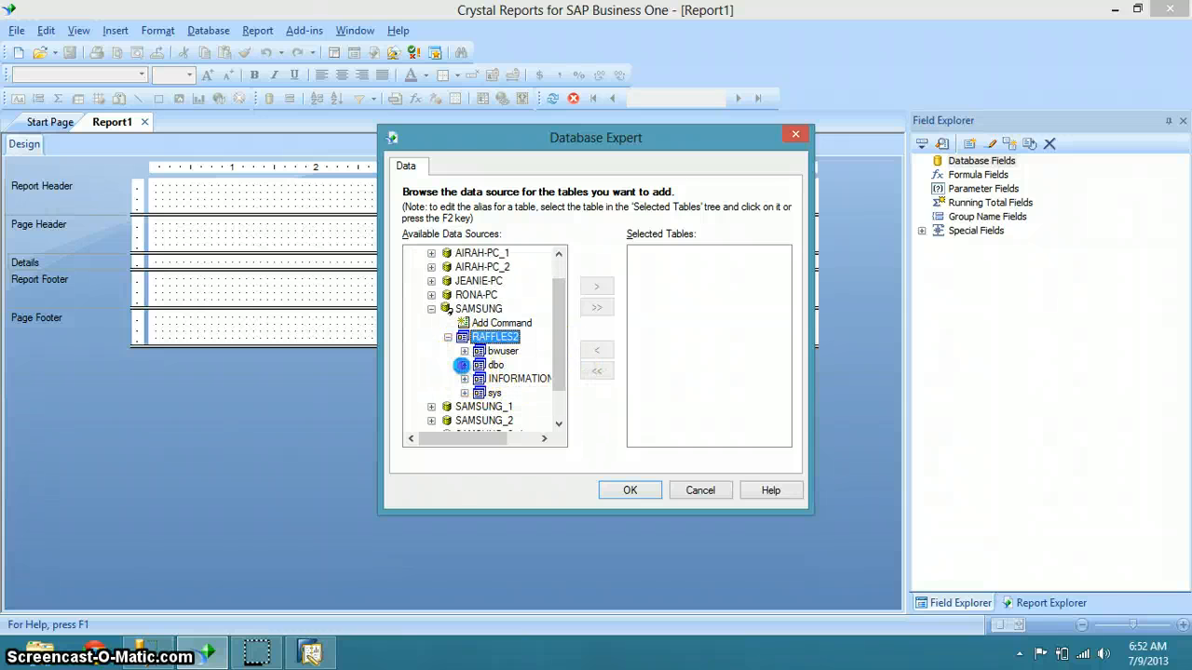
pyautogui.click(465, 365)
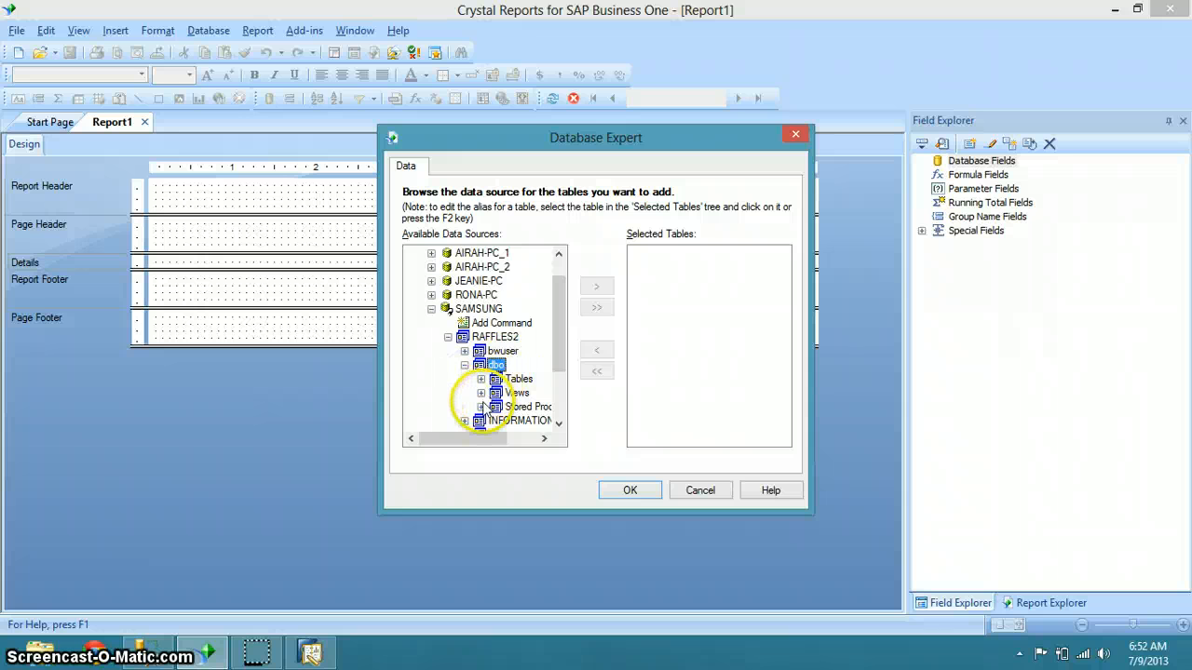
pyautogui.click(481, 407)
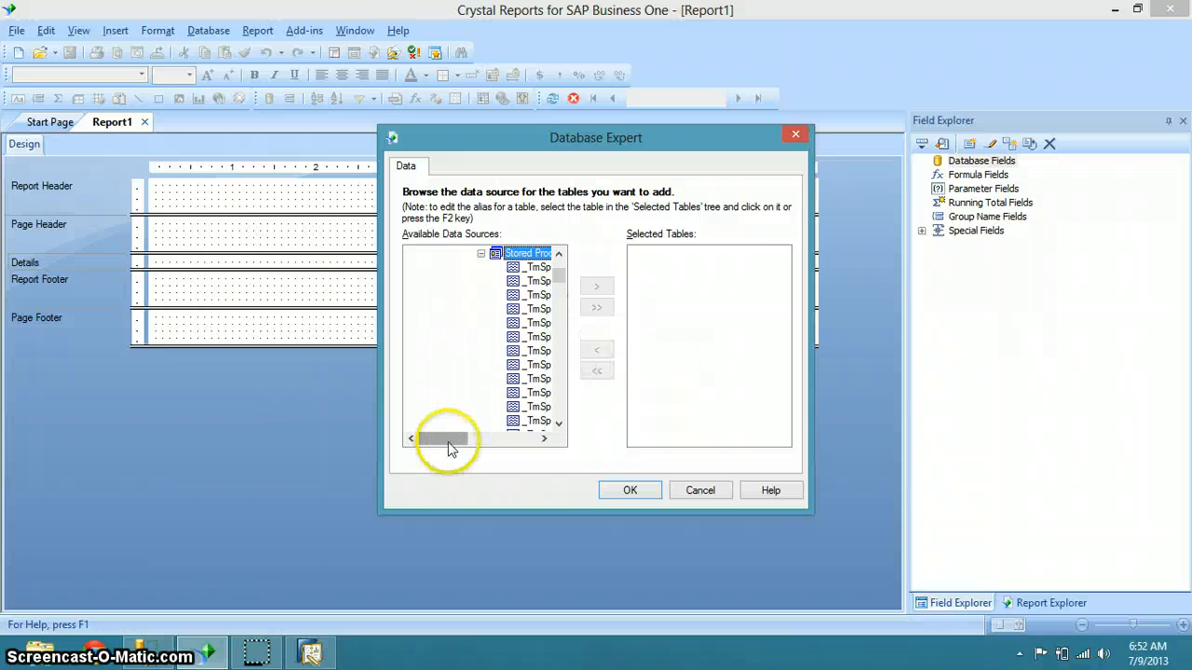
pyautogui.moveTo(447, 447); pyautogui.dragTo(480, 447)
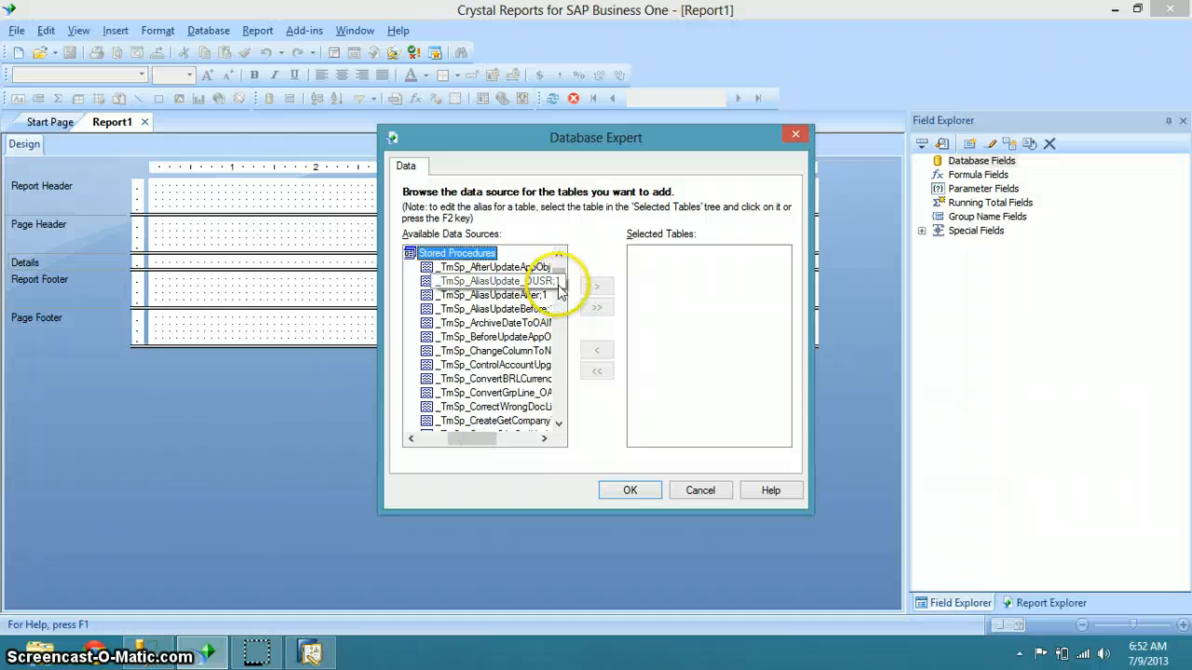
pyautogui.moveTo(558, 263); pyautogui.dragTo(556, 318)
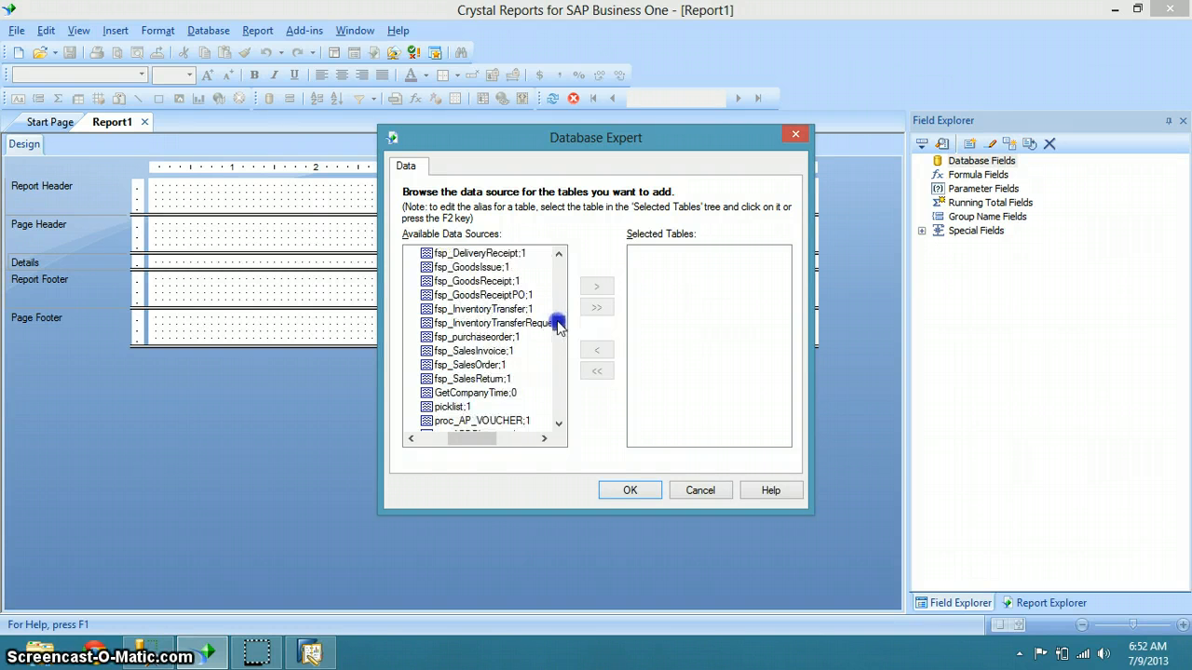
pyautogui.click(501, 365)
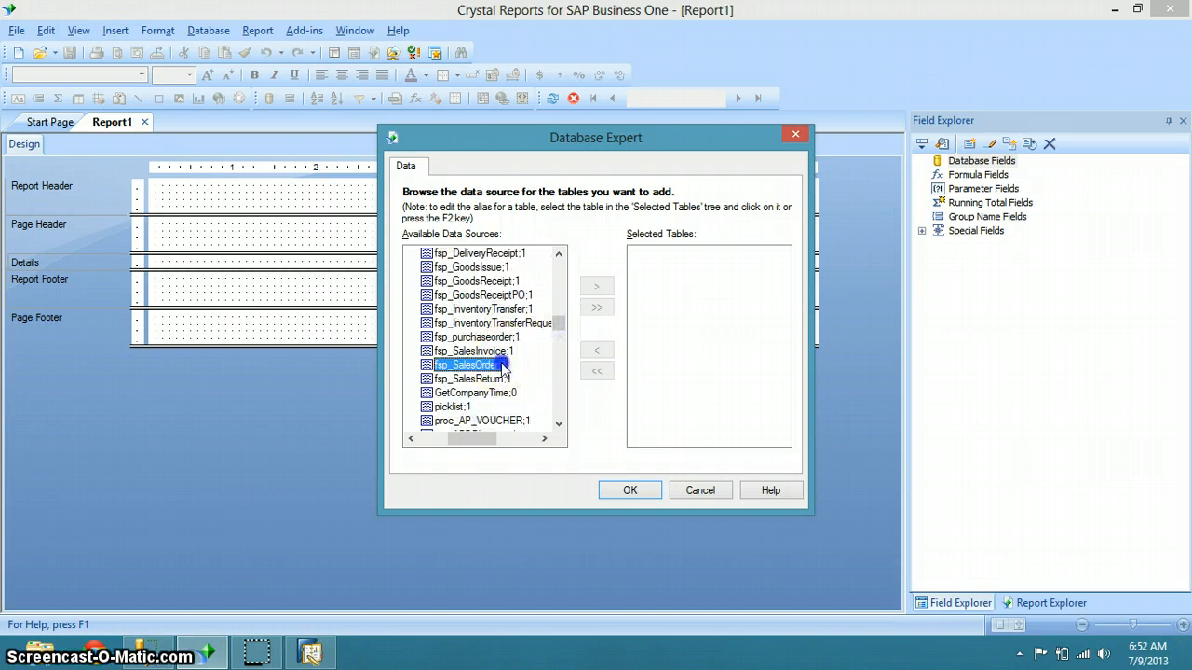
pyautogui.click(596, 285)
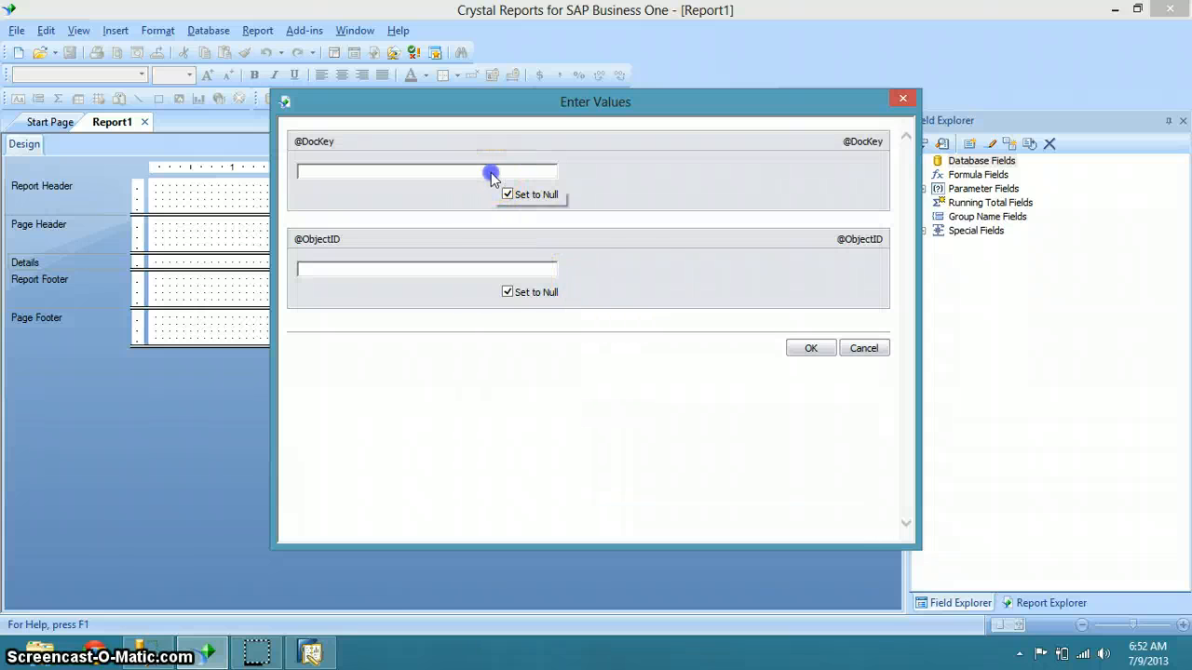
pyautogui.click(508, 193)
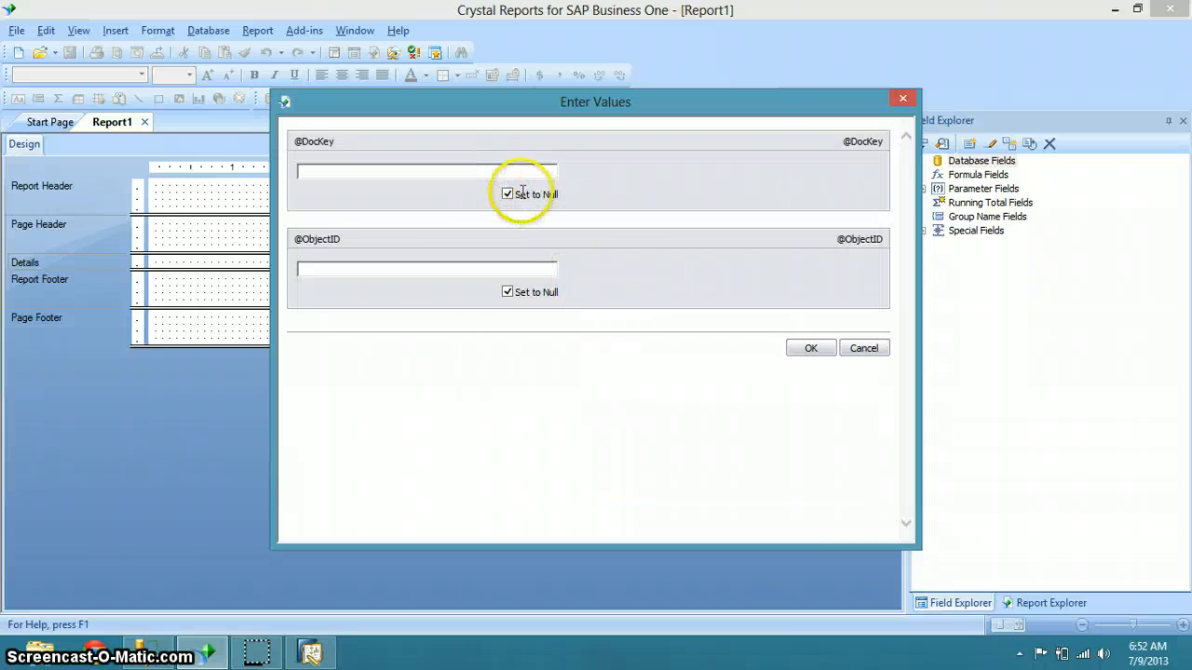
pyautogui.click(508, 291)
pyautogui.click(493, 175)
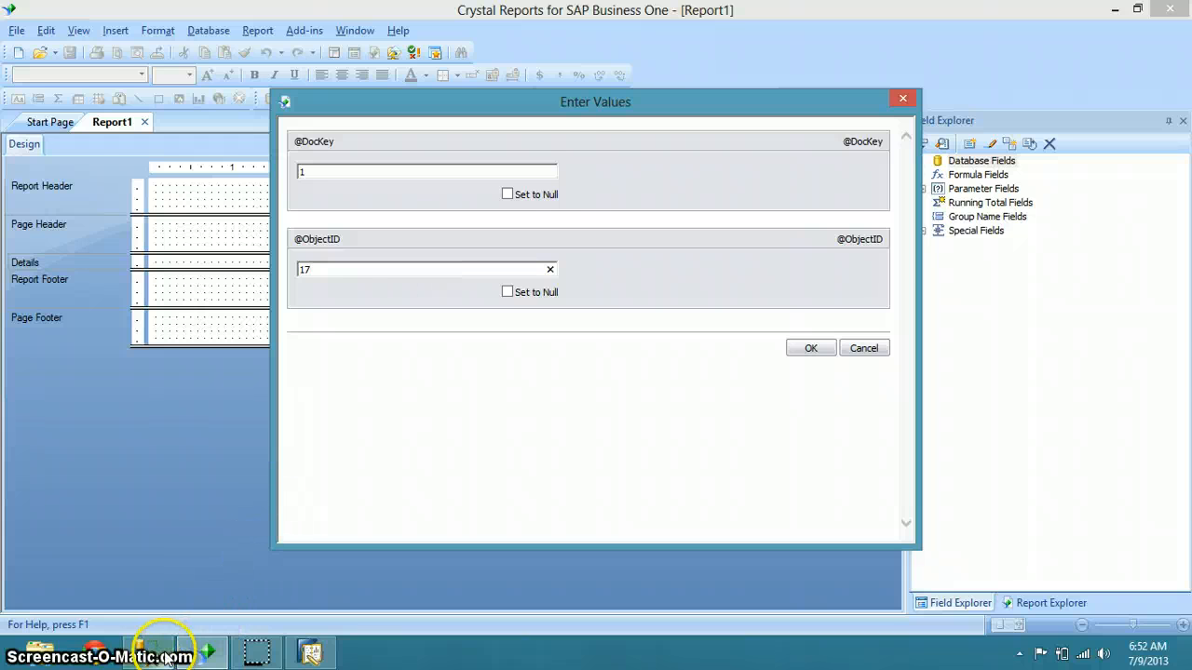
pyautogui.click(164, 658)
pyautogui.click(533, 260)
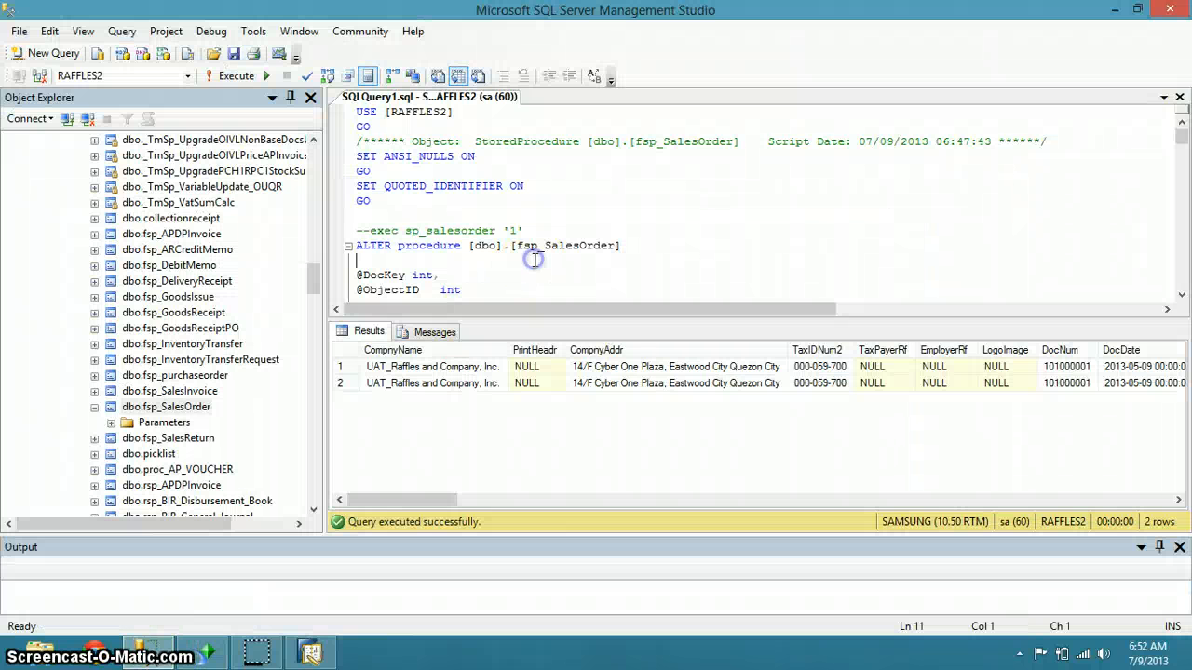
pyautogui.scroll(-2, 535, 259)
pyautogui.scroll(-1, 535, 260)
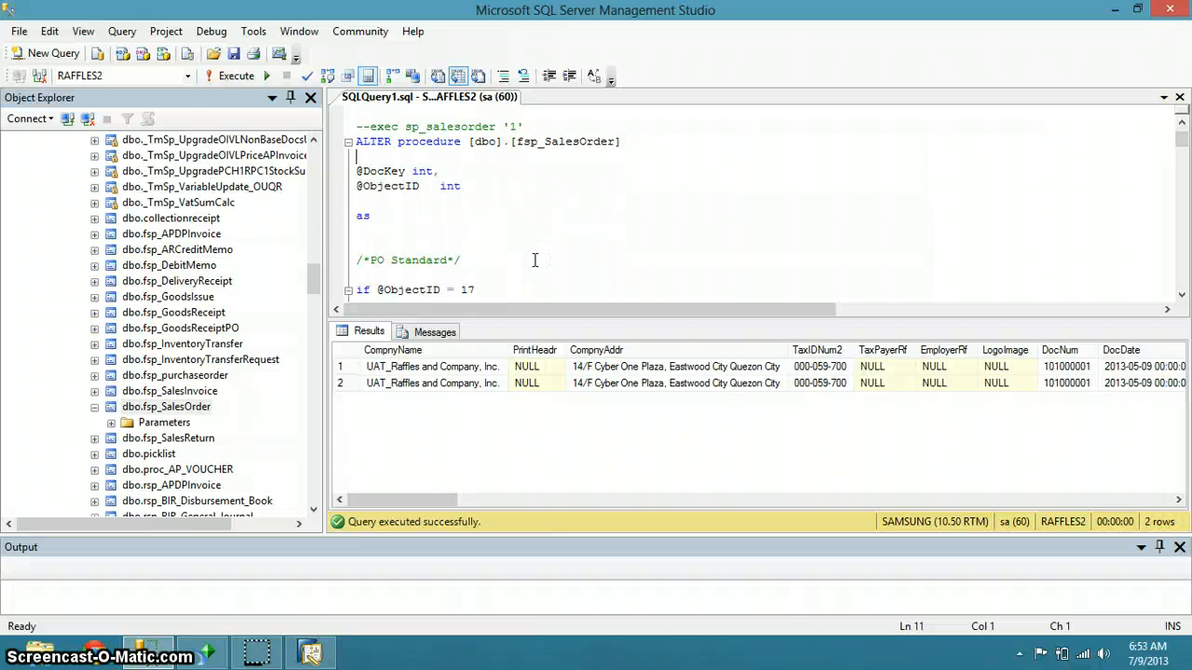
pyautogui.hotkey('alt', 'Tab')
pyautogui.hotkey('alt', 'Tab')
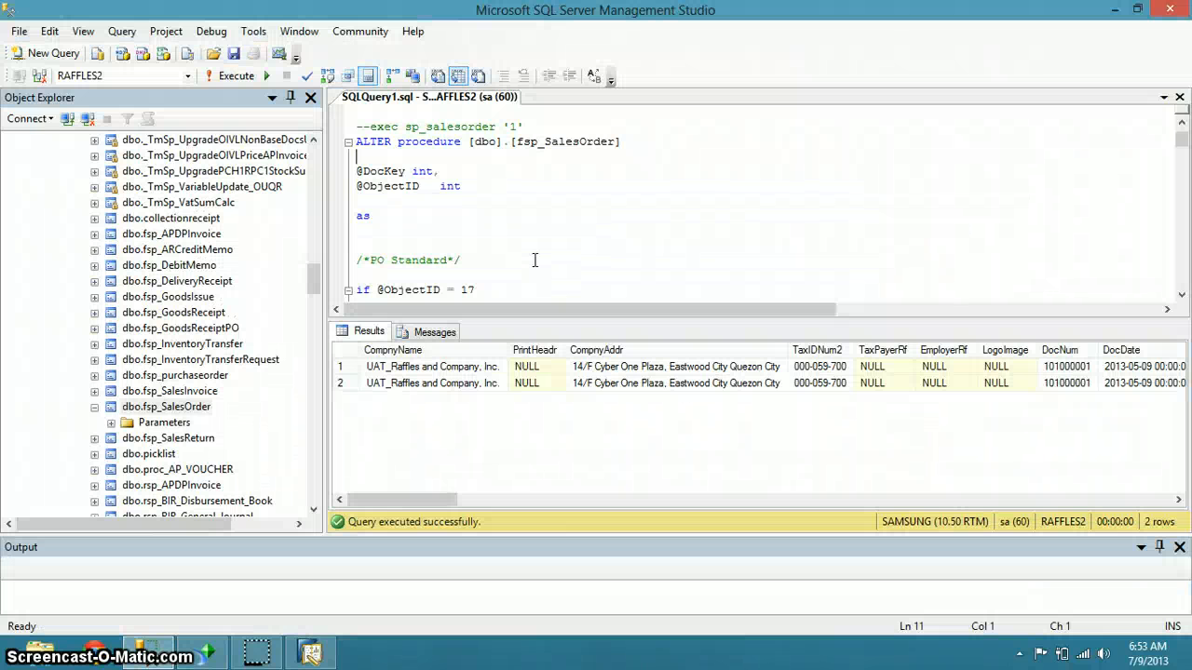
pyautogui.scroll(3, 535, 260)
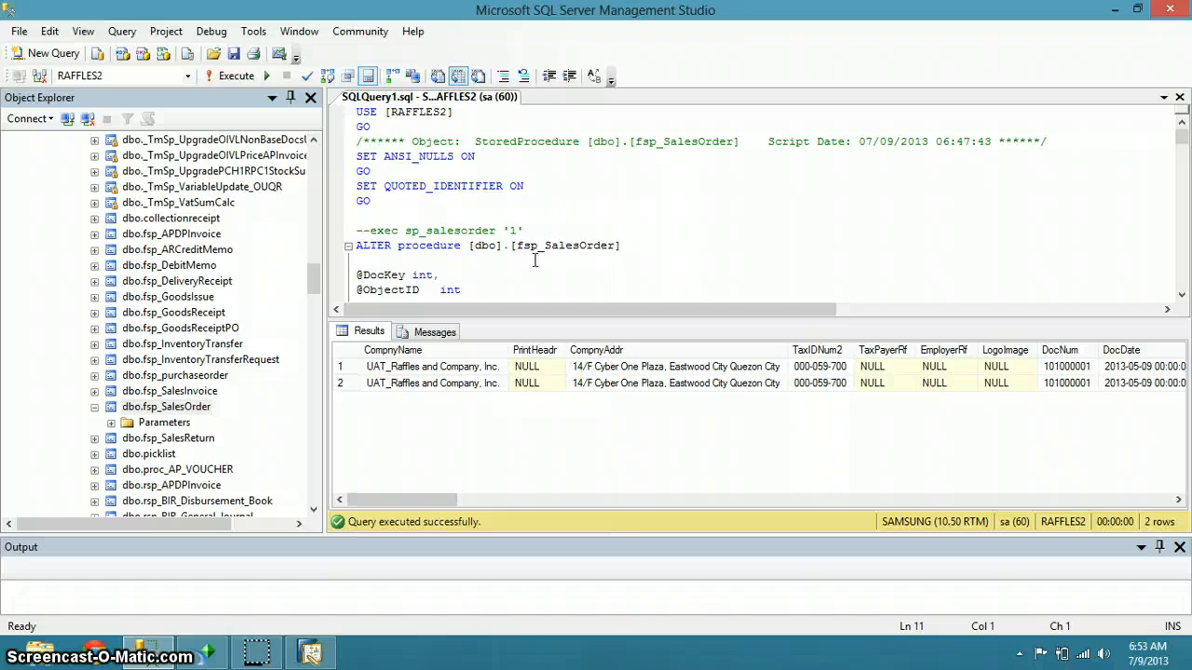
pyautogui.scroll(-4, 534, 260)
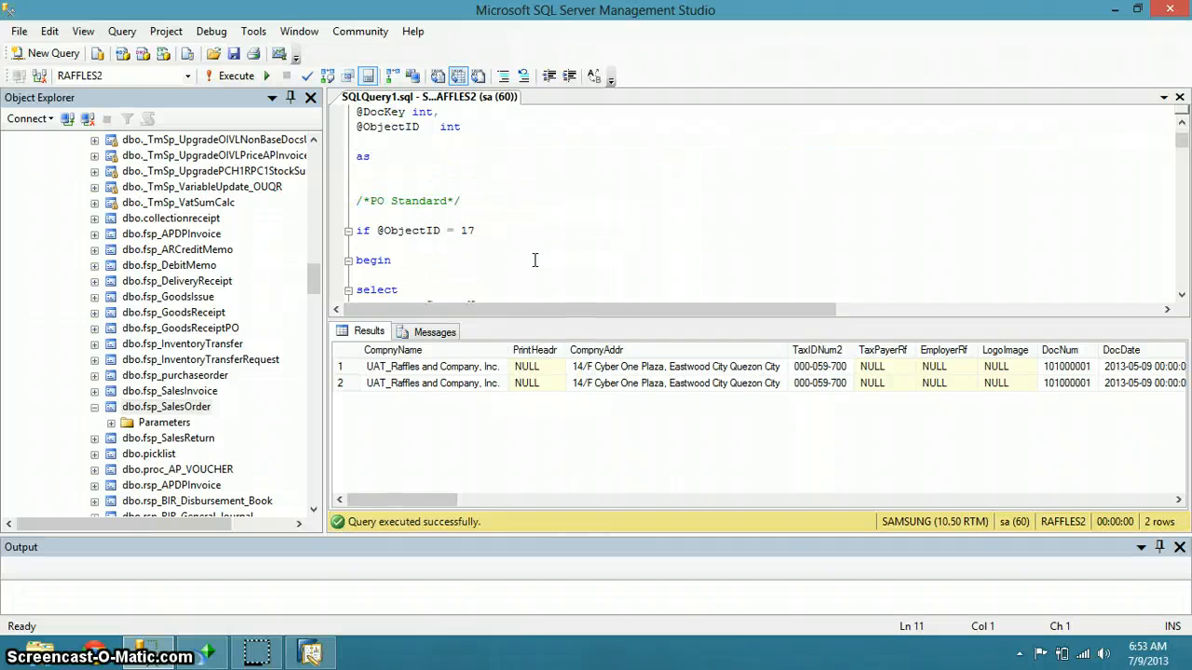
pyautogui.scroll(3, 534, 260)
pyautogui.hotkey('alt', 'Tab')
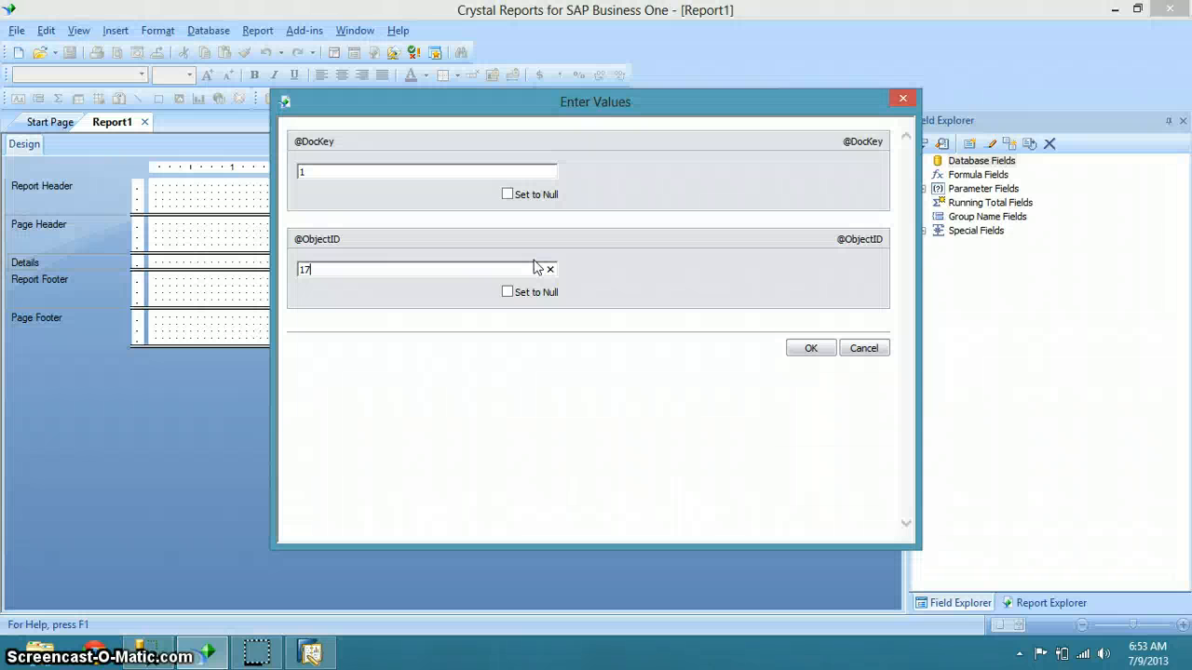
pyautogui.click(823, 347)
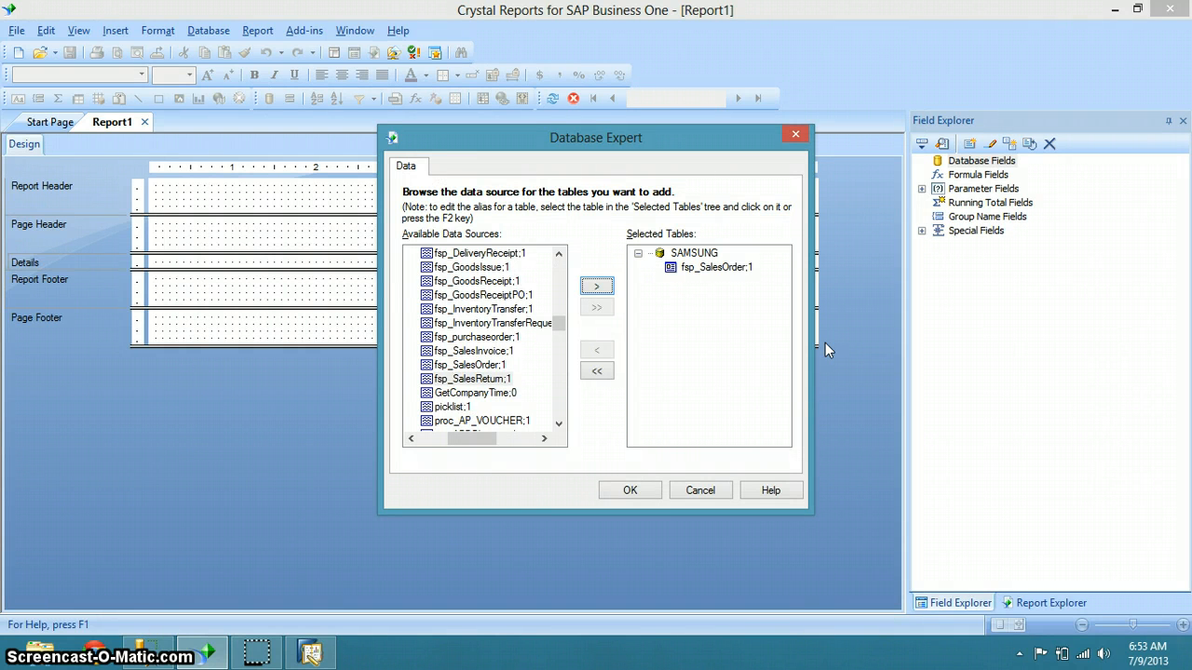
# Confirm the Database Expert and expand Database Fields > fsp_SalesOrder;1 in Field Explorer
pyautogui.click(644, 490)
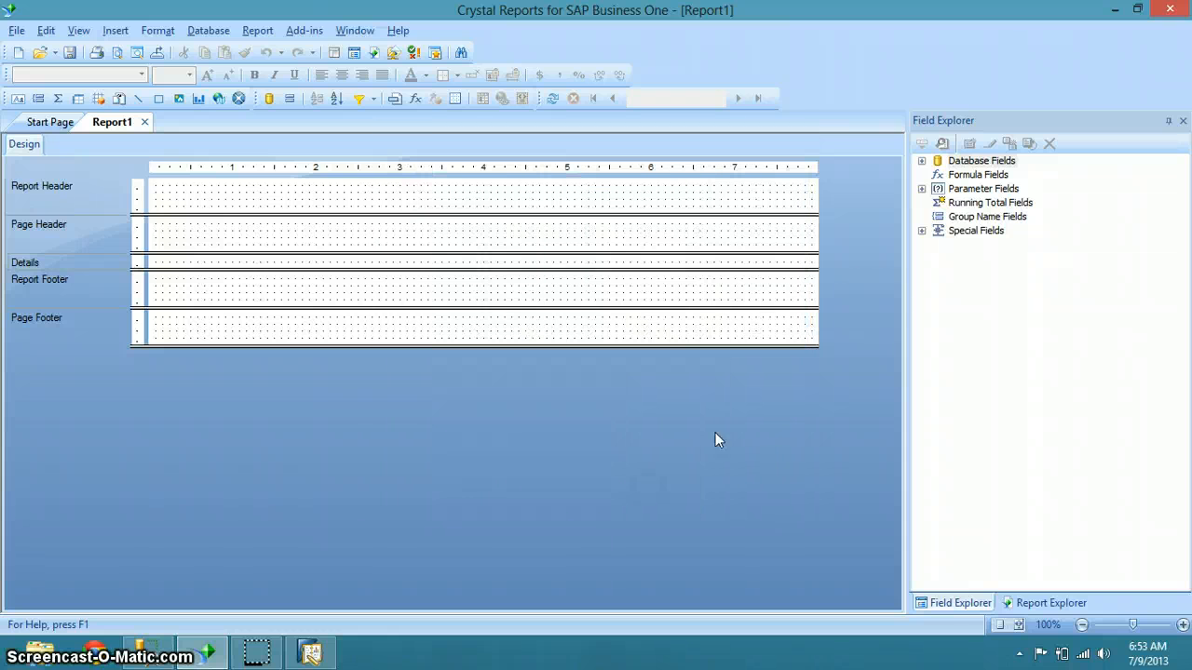
pyautogui.click(922, 162)
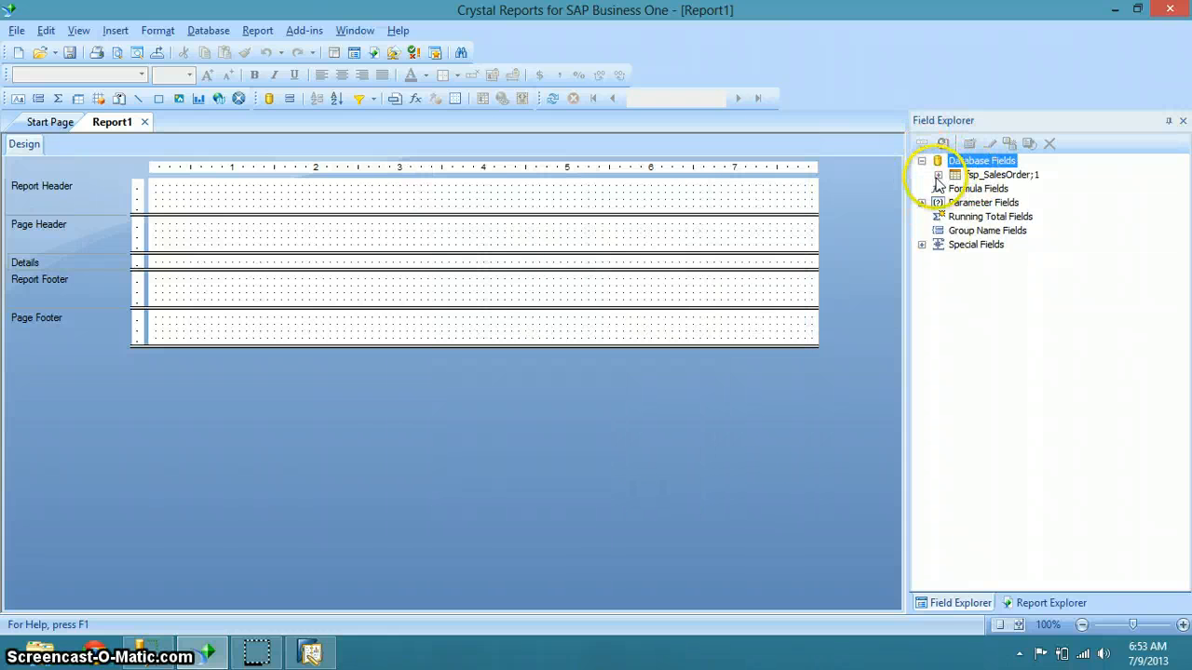
pyautogui.click(938, 176)
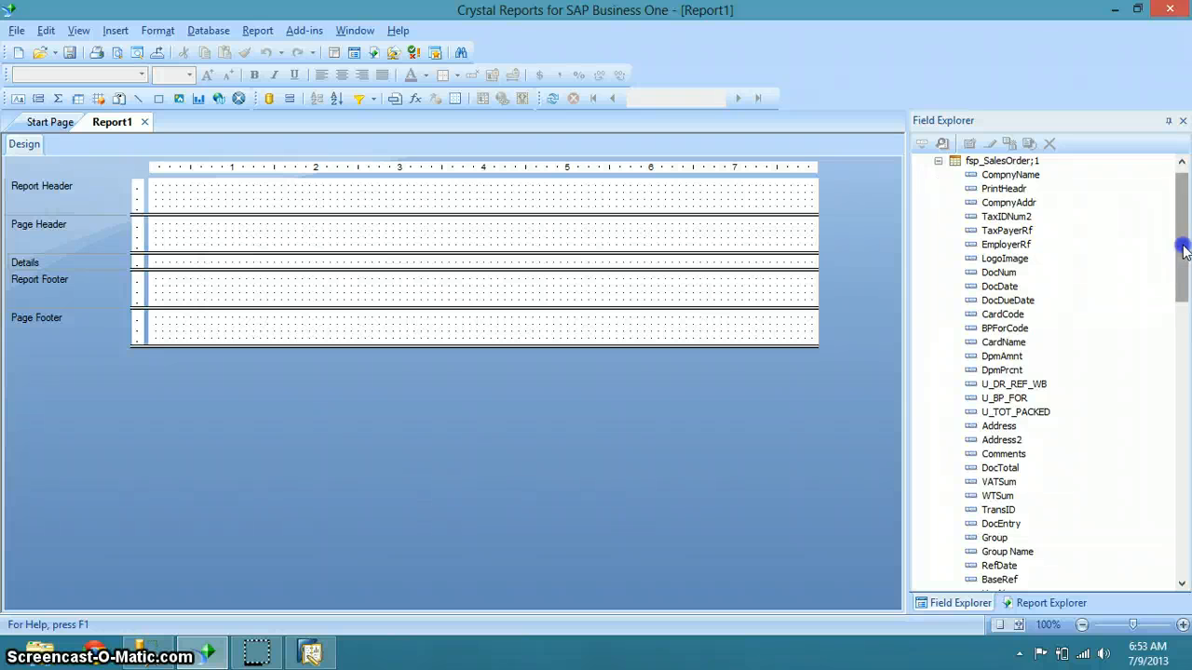
pyautogui.moveTo(1183, 250)
pyautogui.mouseDown()
pyautogui.moveTo(1188, 549)
pyautogui.moveTo(1174, 232)
pyautogui.mouseUp()
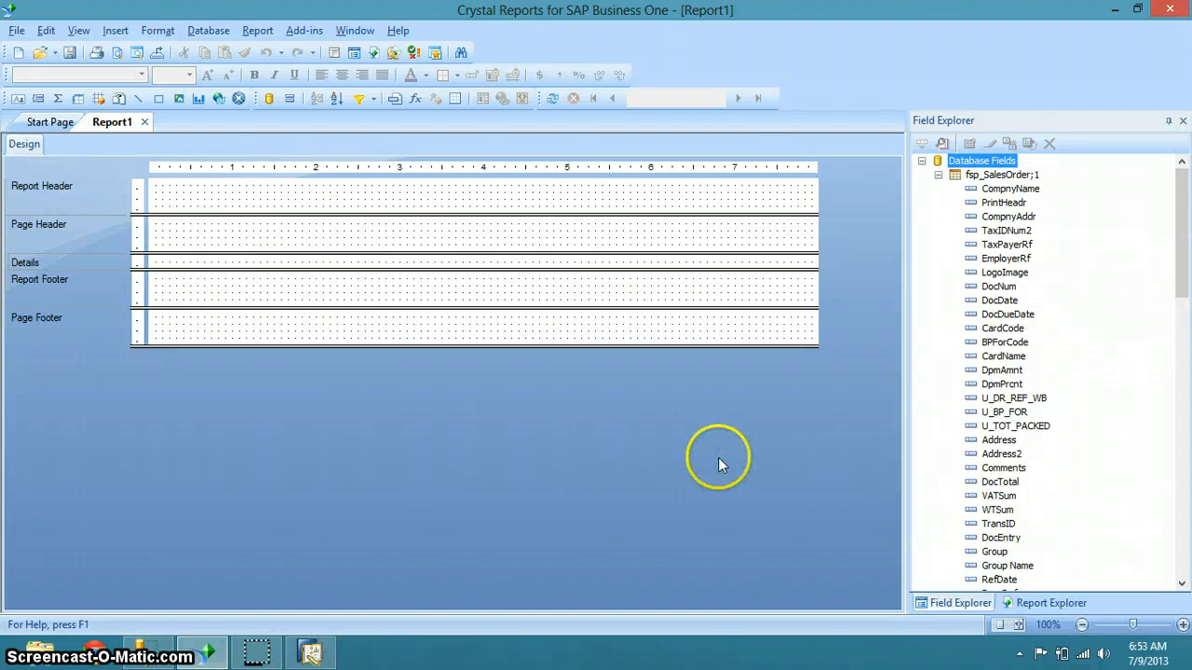
# Compare the listed fields such as CompnyName and DocNum with the procedure in SSMS
pyautogui.click(149, 650)
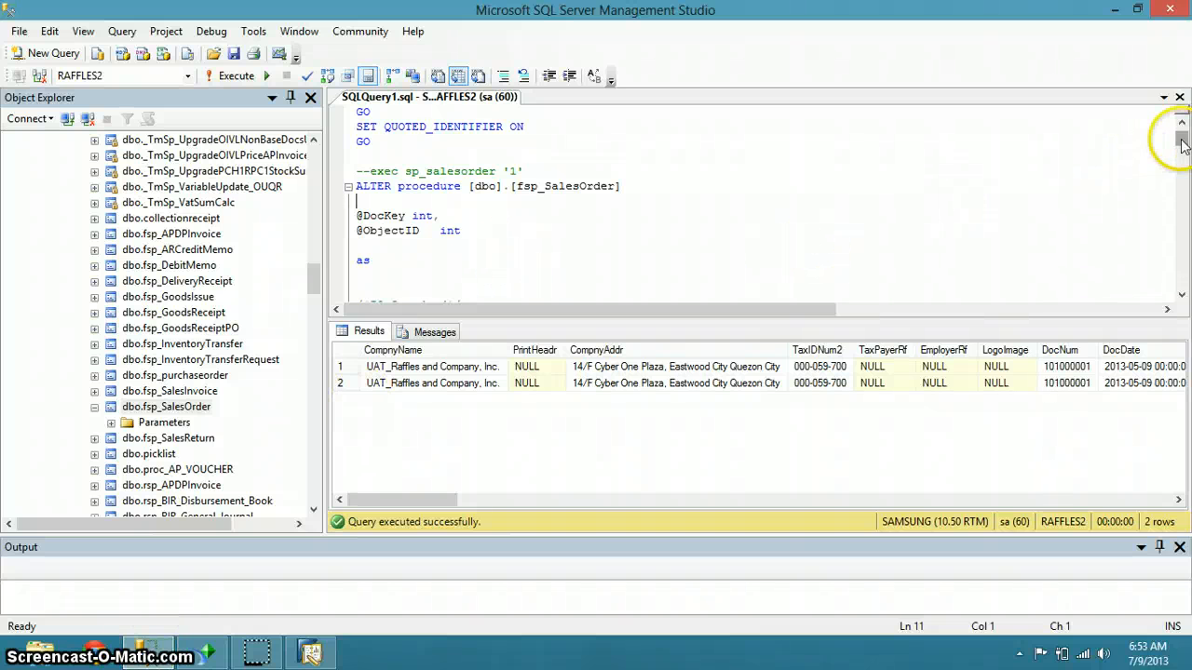
pyautogui.moveTo(1180, 136)
pyautogui.mouseDown()
pyautogui.moveTo(1185, 158)
pyautogui.moveTo(1180, 120)
pyautogui.mouseUp()
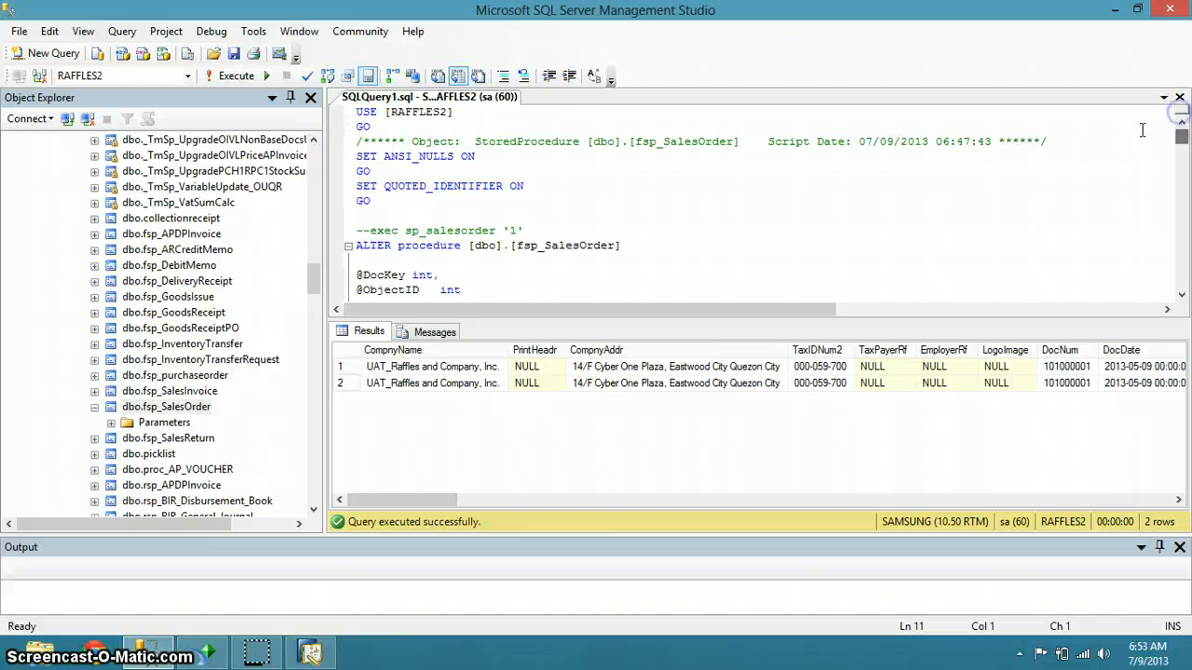
pyautogui.click(211, 652)
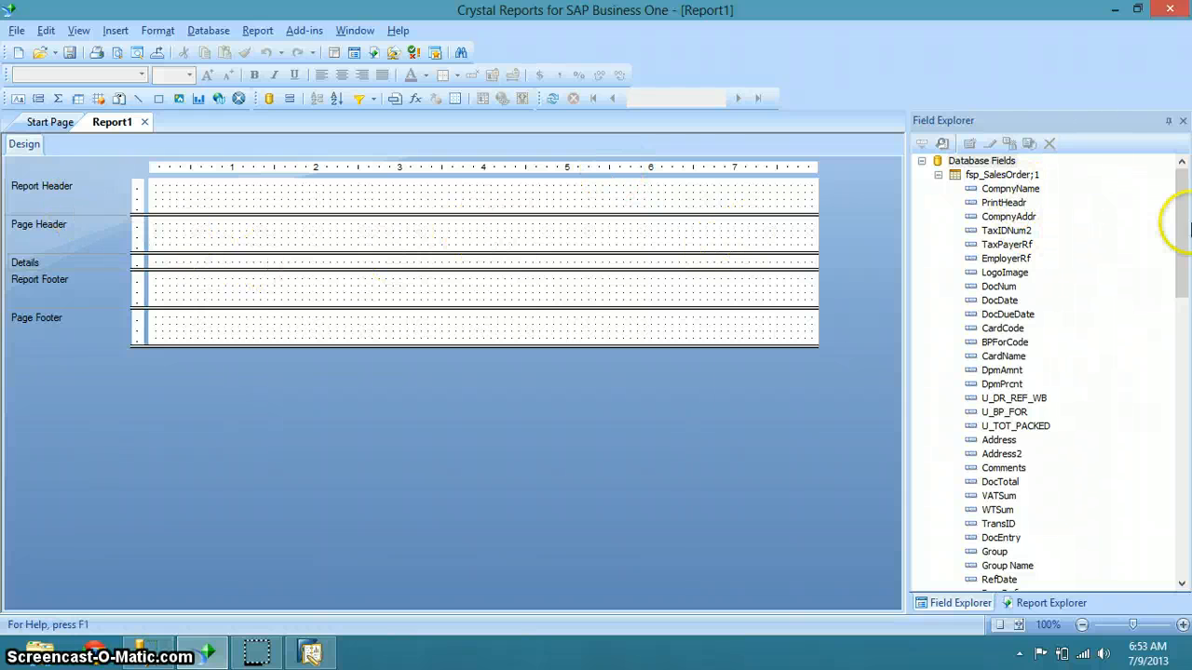
pyautogui.moveTo(1186, 230)
pyautogui.mouseDown()
pyautogui.moveTo(1184, 254)
pyautogui.moveTo(1185, 228)
pyautogui.mouseUp()
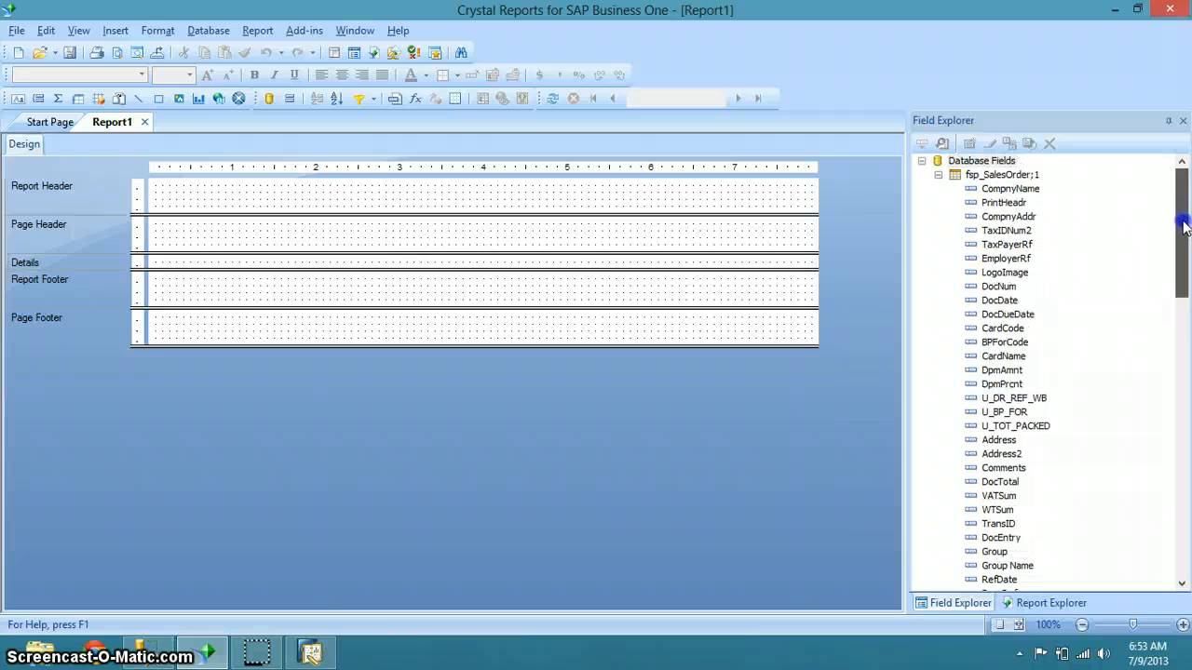